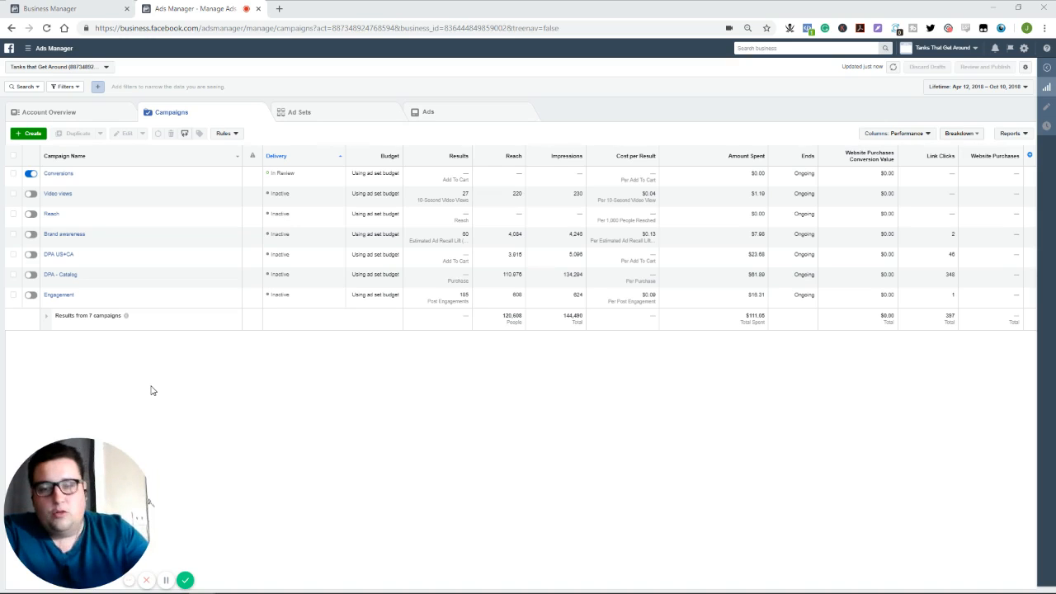
- Create a new campaign with the Lead generation objective and continue to its ad set
{"action": "left_click", "coordinate": [33, 134]}
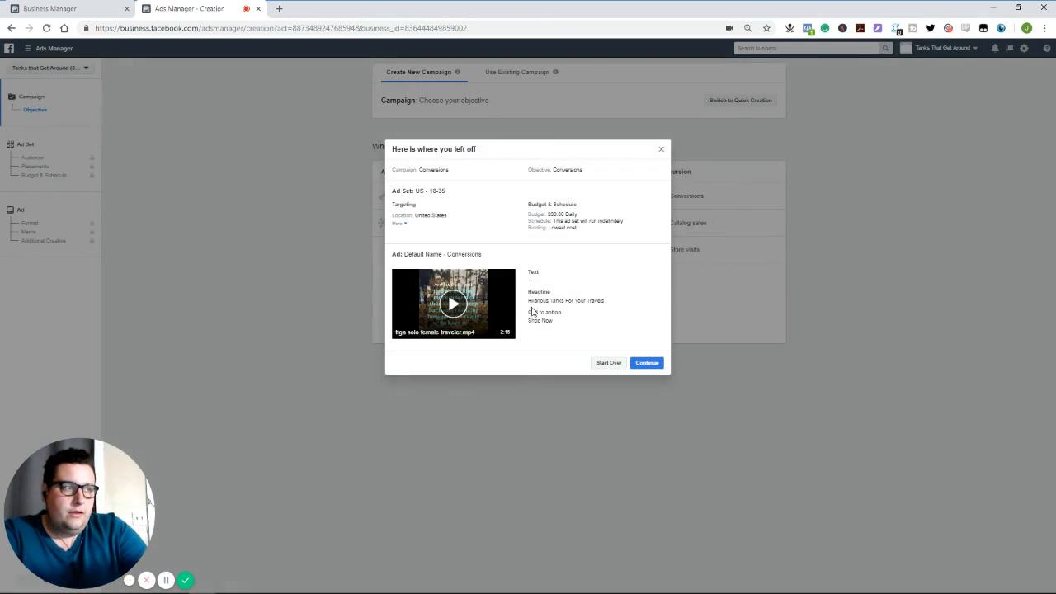
{"action": "left_click", "coordinate": [615, 363]}
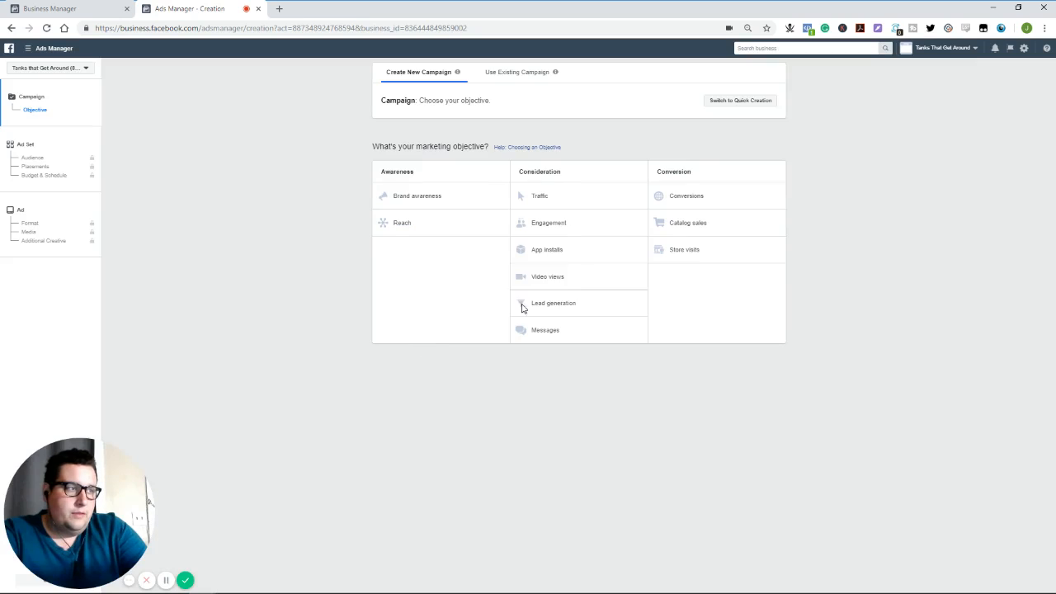
{"action": "left_click", "coordinate": [570, 306]}
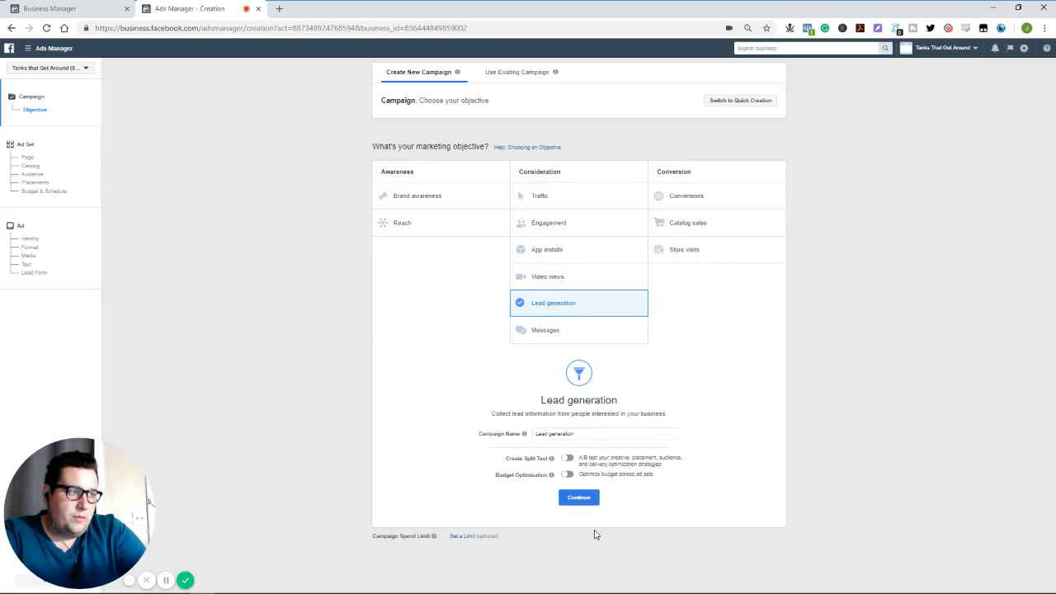
{"action": "left_click", "coordinate": [588, 498]}
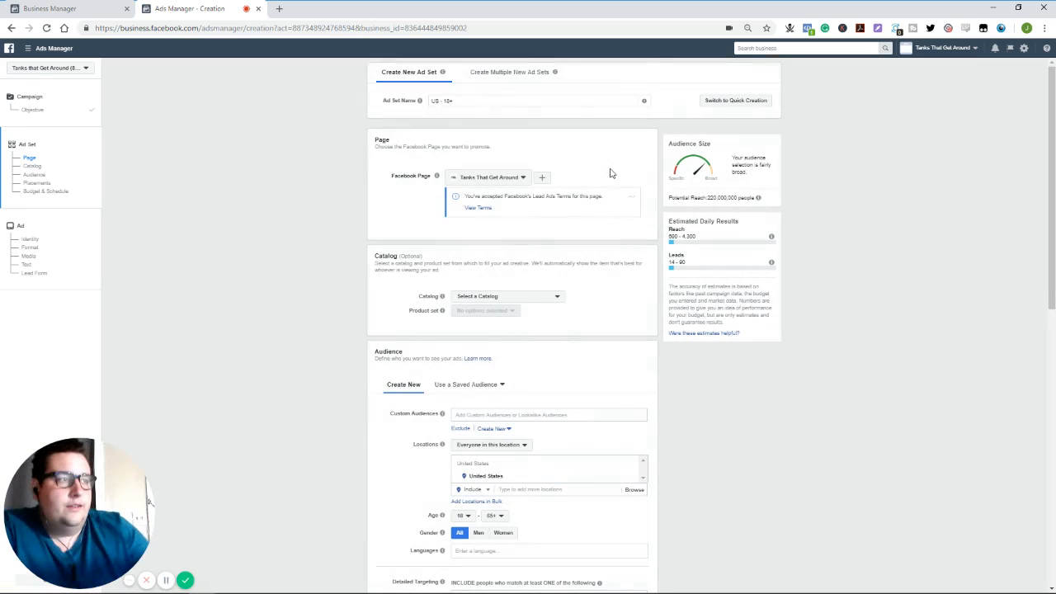
- Read the Lead Ads terms for the selected Facebook Page and look over the ad set's optional Catalog section
{"action": "left_click", "coordinate": [479, 209]}
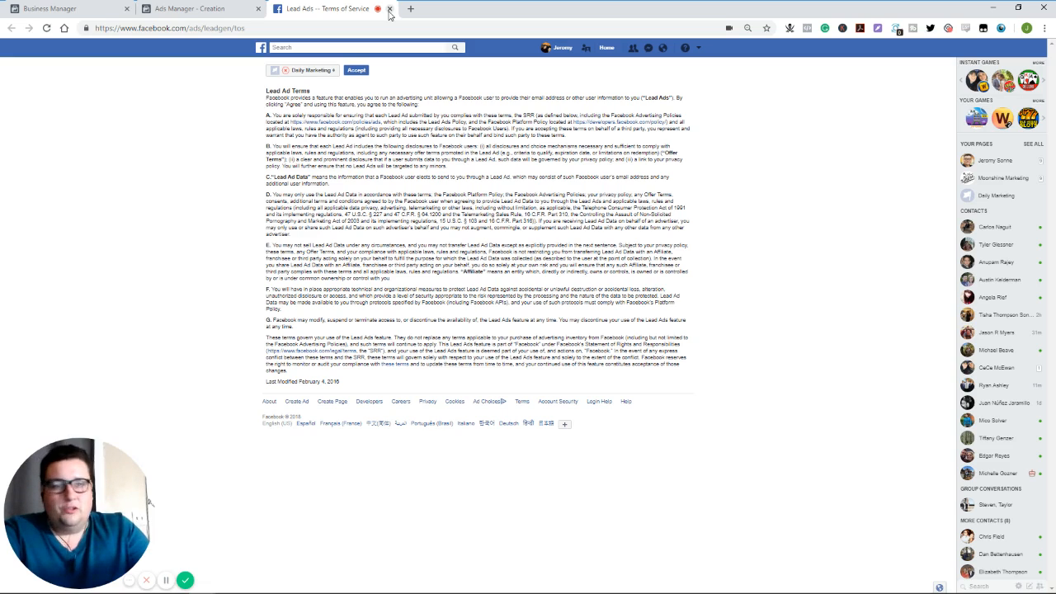
{"action": "left_click", "coordinate": [389, 9]}
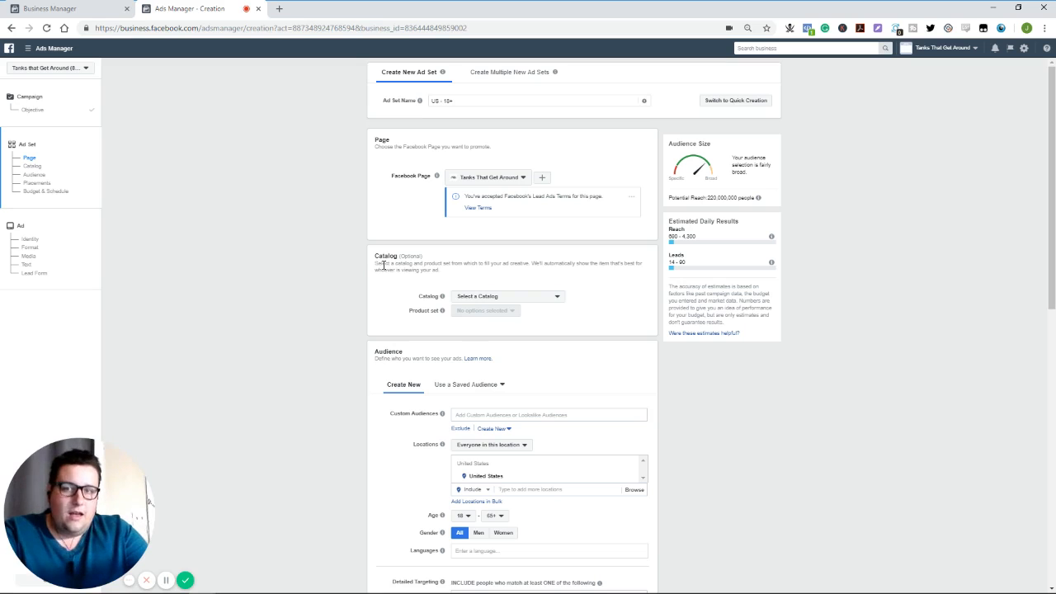
{"action": "left_click", "coordinate": [393, 261]}
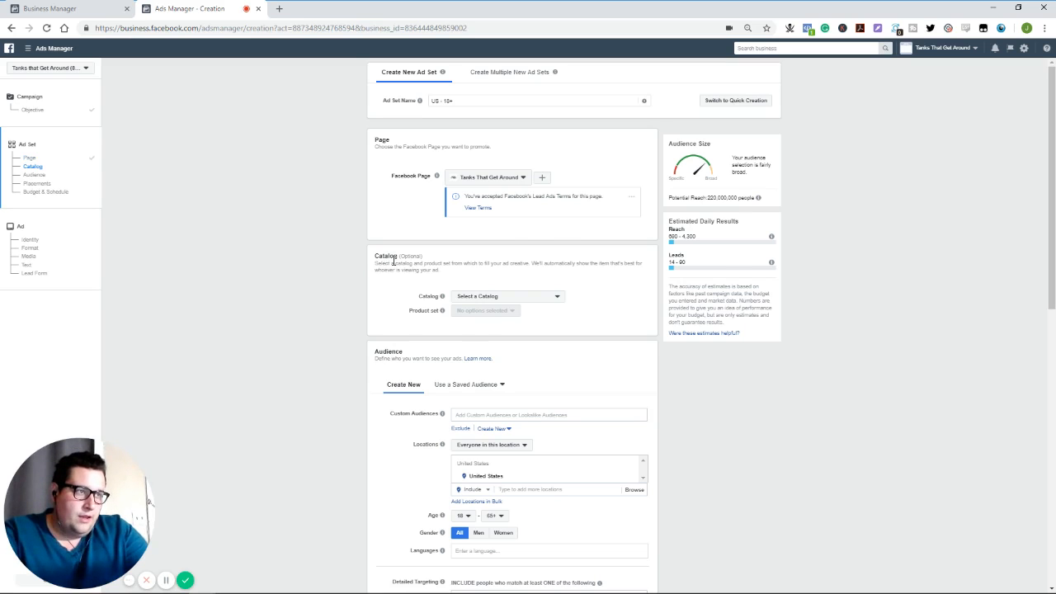
{"action": "left_click_drag", "start_coordinate": [394, 261], "coordinate": [424, 262]}
{"action": "left_click", "coordinate": [442, 261]}
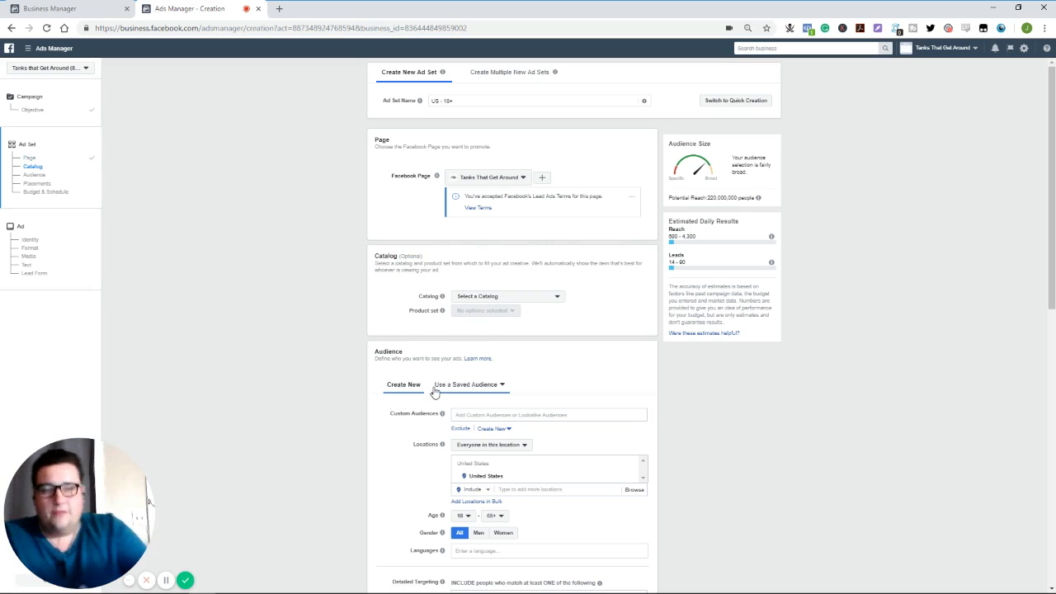
{"action": "mouse_move", "coordinate": [442, 310]}
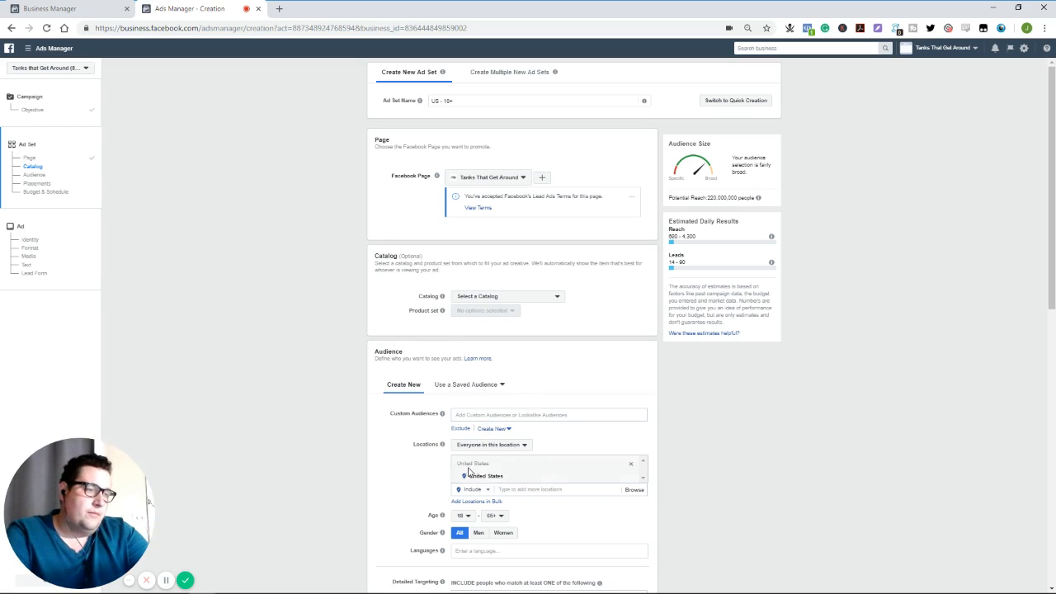
- Limit the ad set's audience to women with a maximum age of 35
{"action": "scroll", "coordinate": [497, 490], "scroll_direction": "down", "scroll_amount": 2}
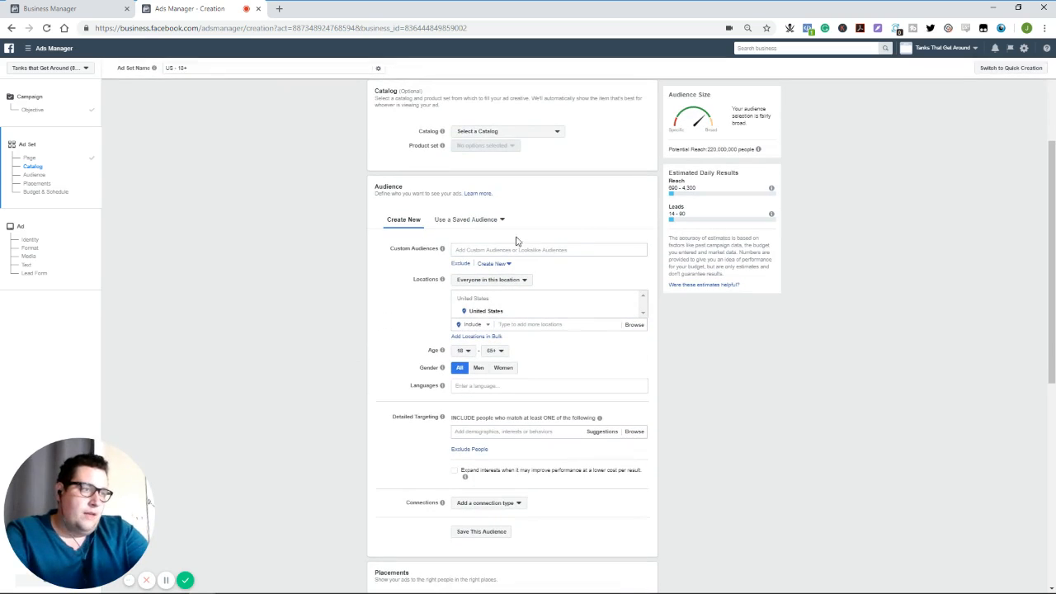
{"action": "left_click", "coordinate": [504, 369]}
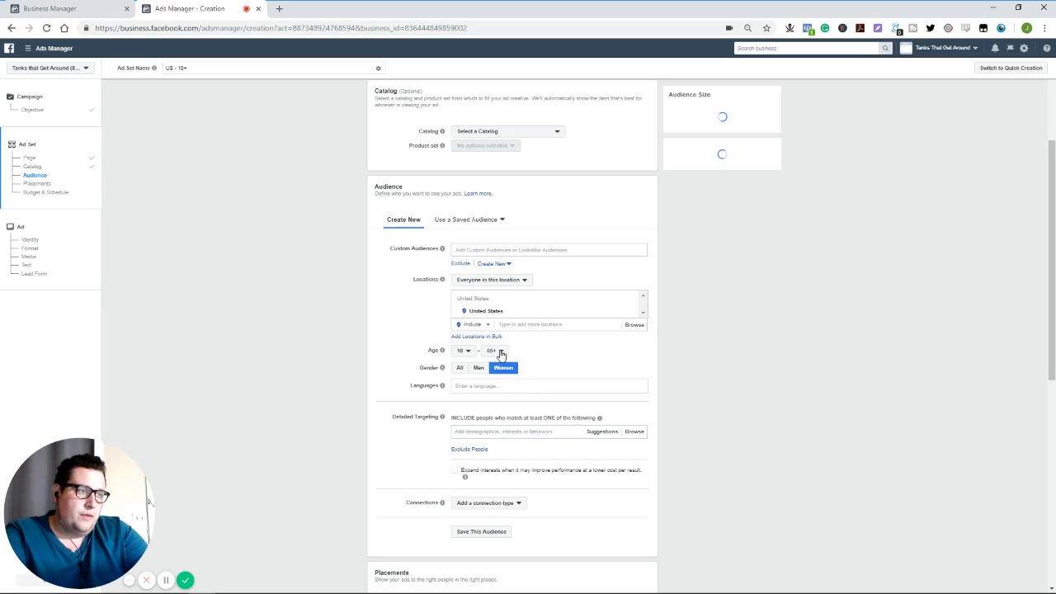
{"action": "left_click", "coordinate": [500, 351]}
{"action": "scroll", "coordinate": [493, 399], "scroll_direction": "up", "scroll_amount": 3}
{"action": "scroll", "coordinate": [493, 400], "scroll_direction": "up", "scroll_amount": 2}
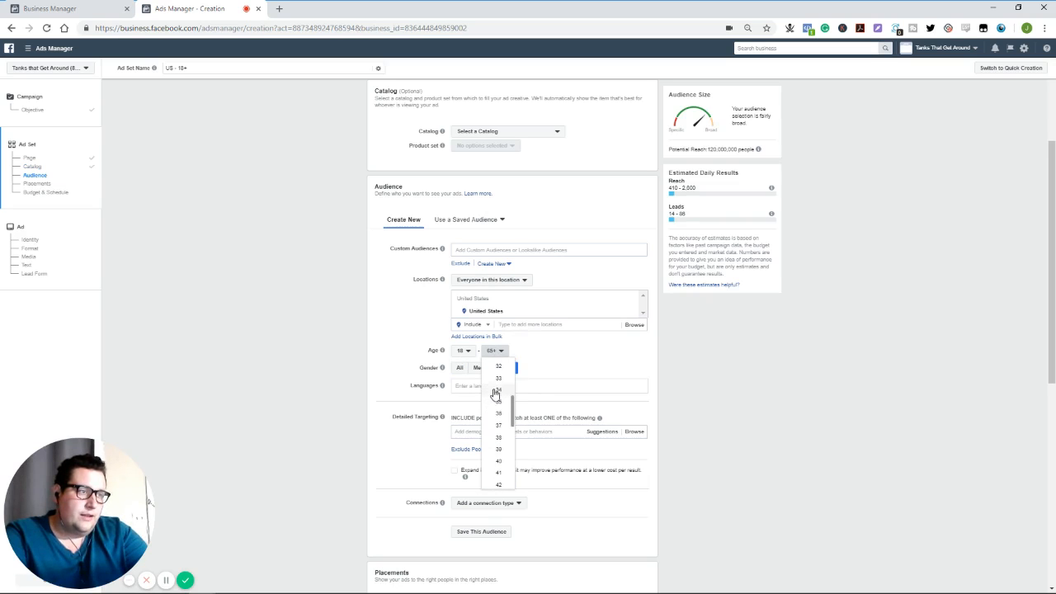
{"action": "left_click", "coordinate": [497, 403]}
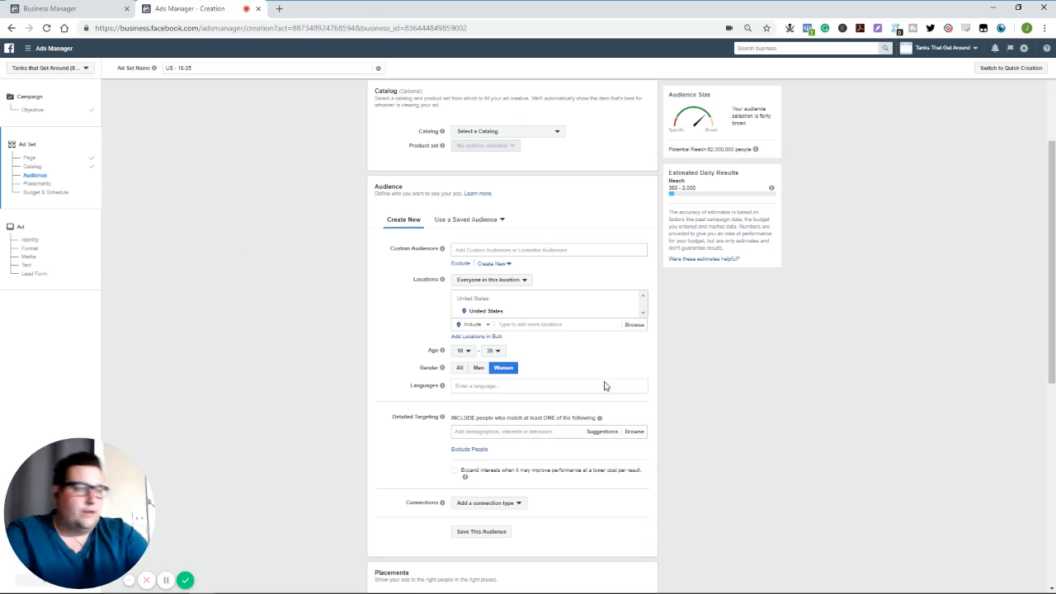
- Add the behavior "Frequent international travelers" to the audience's detailed targeting
{"action": "left_click", "coordinate": [499, 430]}
{"action": "type", "text": "intern"}
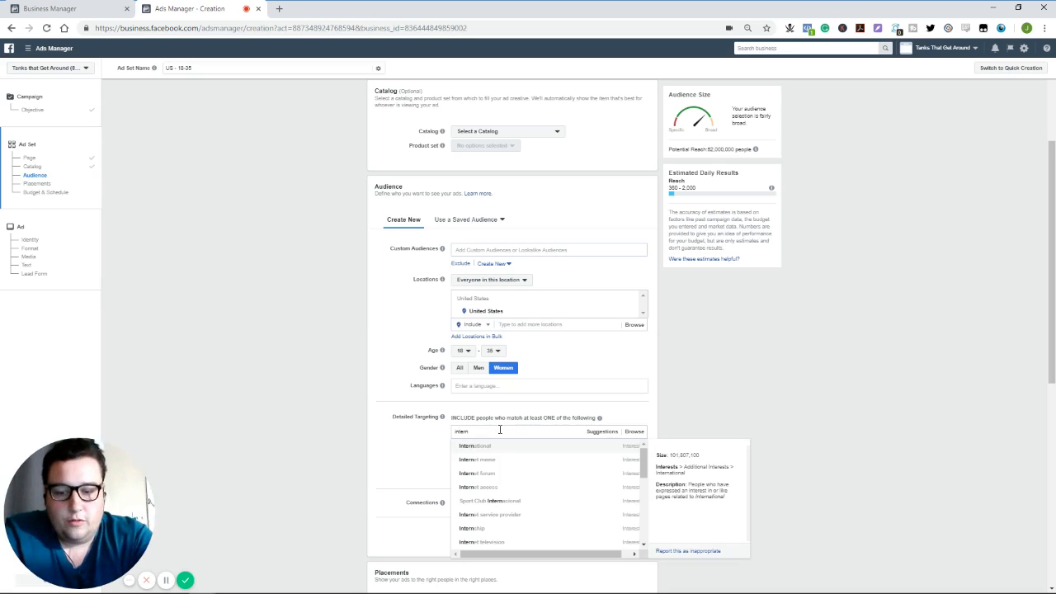
{"action": "type", "text": "ational tr"}
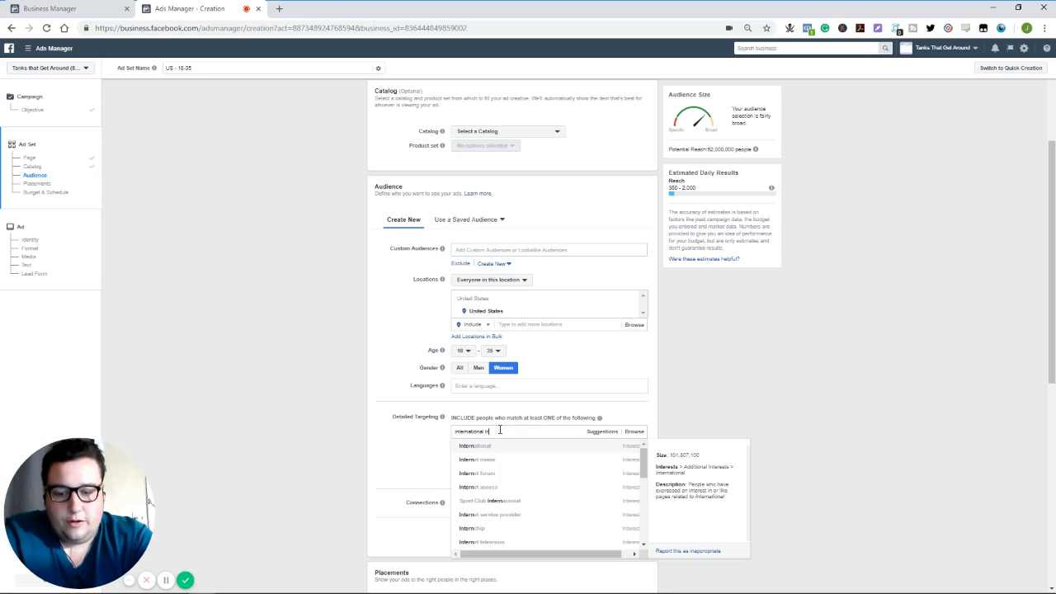
{"action": "type", "text": "avelers"}
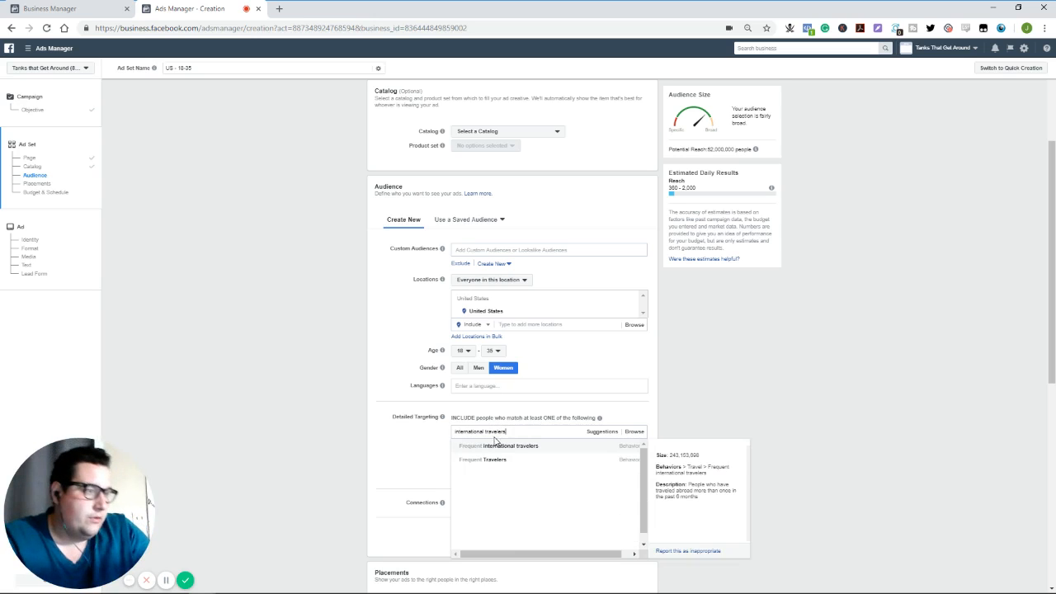
{"action": "left_click", "coordinate": [499, 449]}
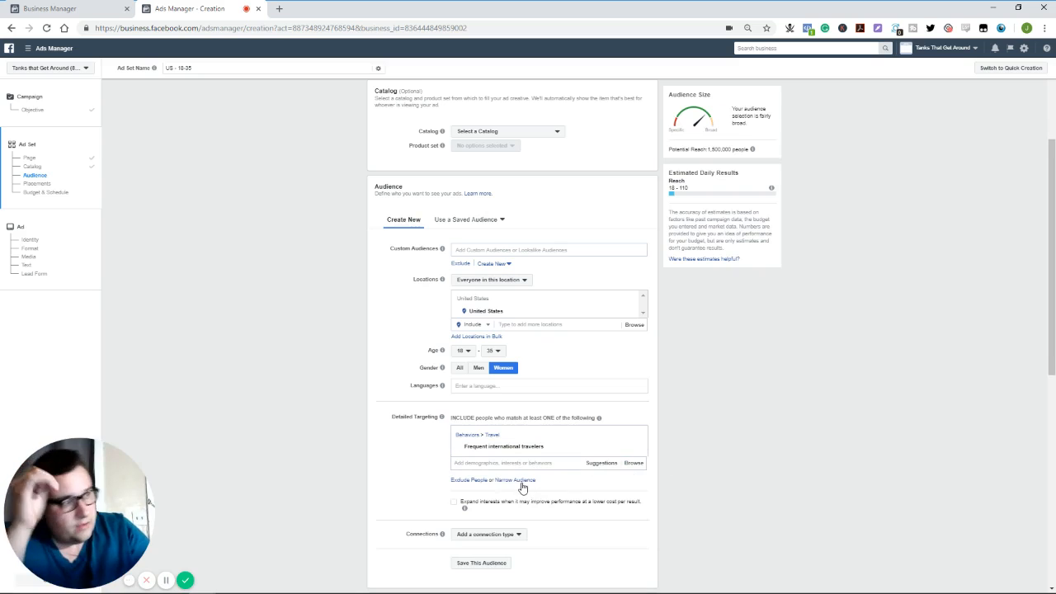
- Narrow the audience so people must also match the purchase behavior "Engaged Shoppers"
{"action": "left_click", "coordinate": [520, 481]}
{"action": "left_click", "coordinate": [502, 494]}
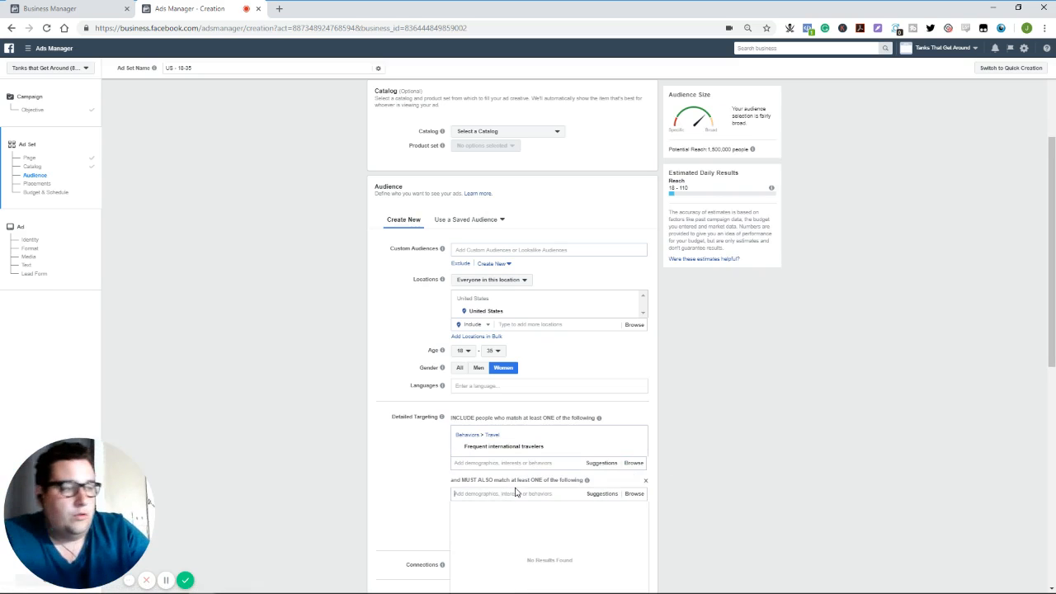
{"action": "type", "text": "cngaged sh"}
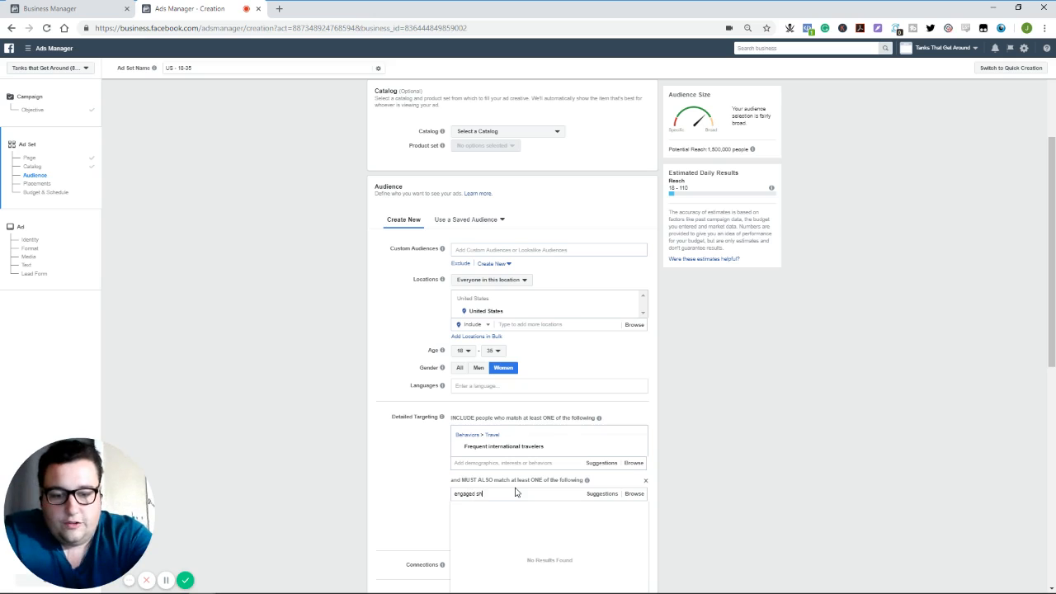
{"action": "type", "text": "oppers"}
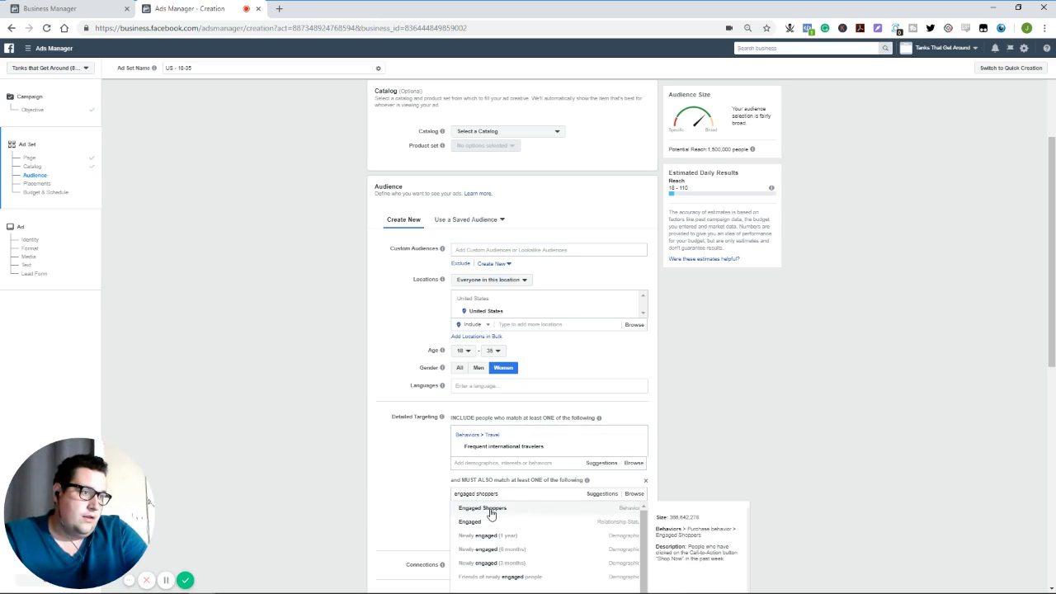
{"action": "left_click", "coordinate": [491, 514]}
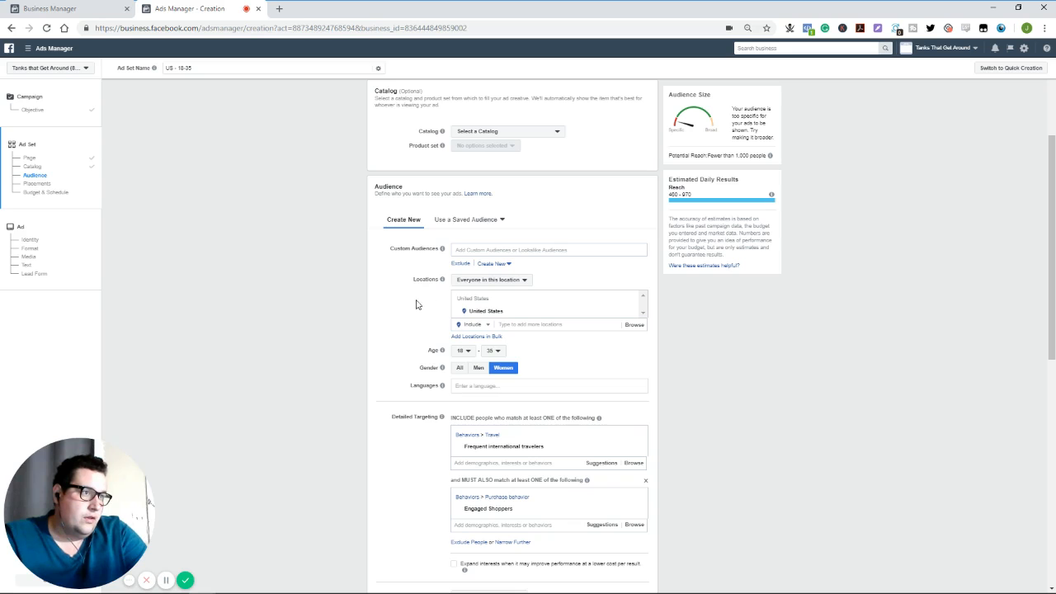
- Review the audience settings, and switch the ad set from automatic placements to Edit Placements
{"action": "scroll", "coordinate": [388, 332], "scroll_direction": "up", "scroll_amount": 3}
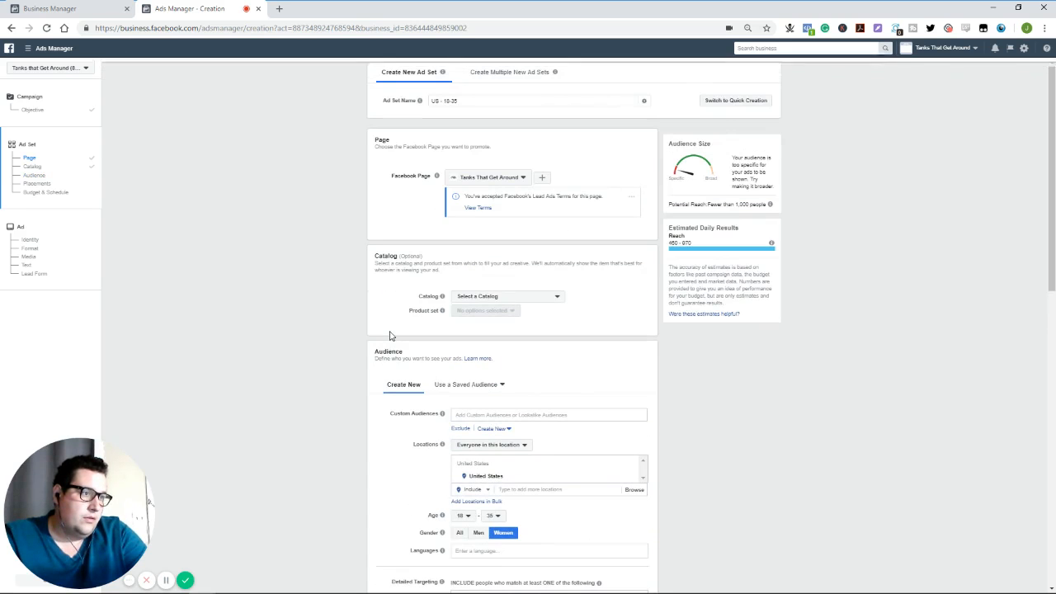
{"action": "scroll", "coordinate": [389, 332], "scroll_direction": "down", "scroll_amount": 2}
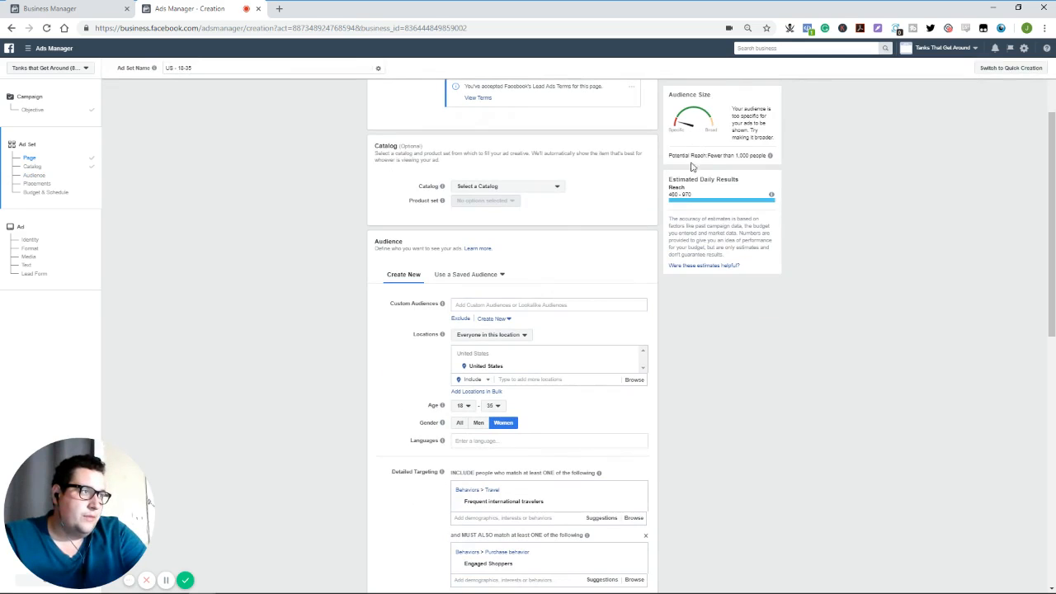
{"action": "scroll", "coordinate": [691, 359], "scroll_direction": "down", "scroll_amount": 4}
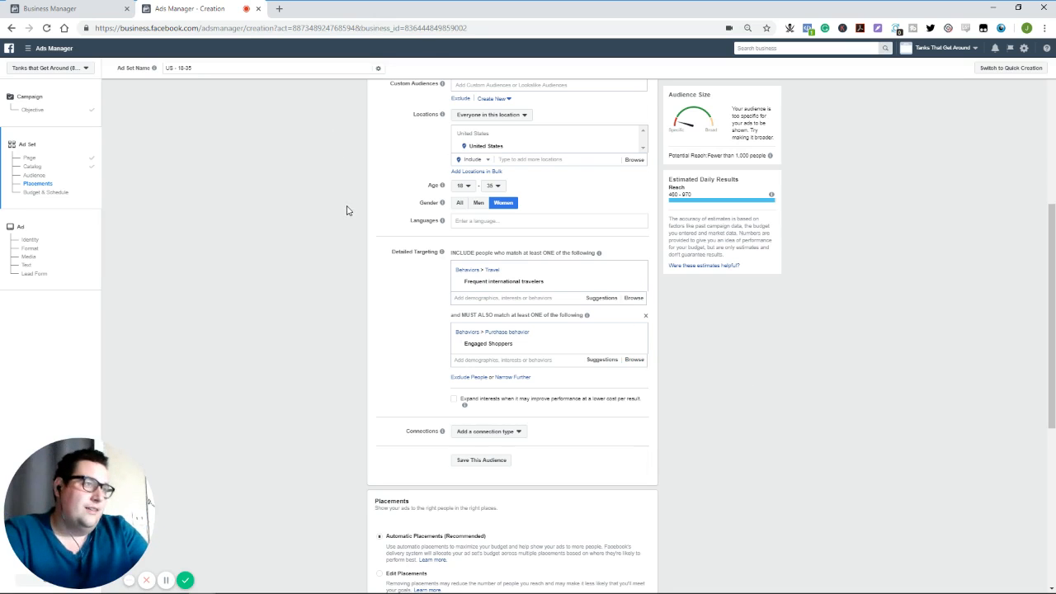
{"action": "scroll", "coordinate": [347, 214], "scroll_direction": "up", "scroll_amount": 2}
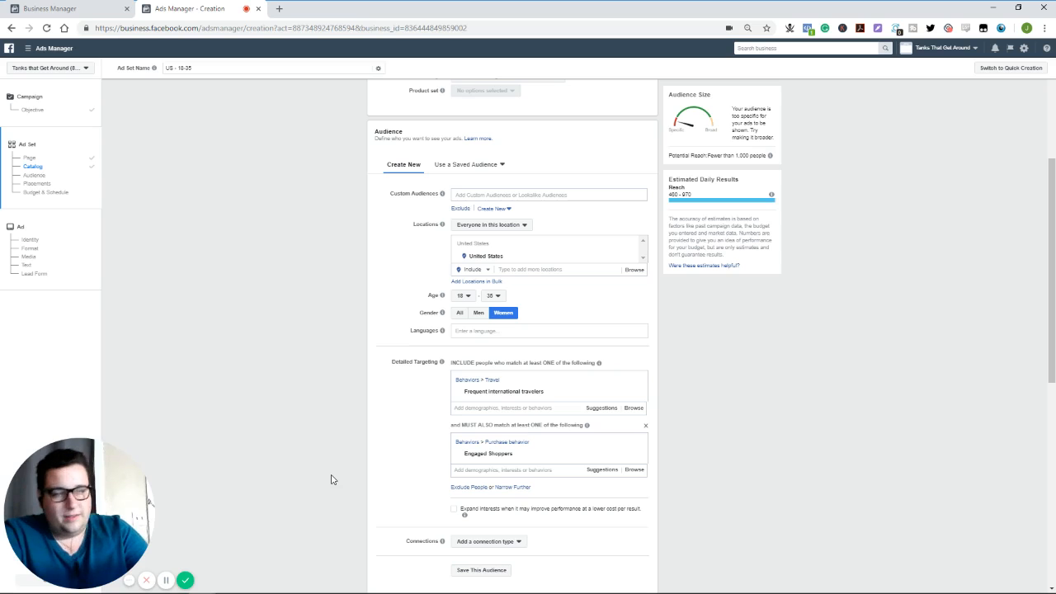
{"action": "scroll", "coordinate": [380, 412], "scroll_direction": "down", "scroll_amount": 4}
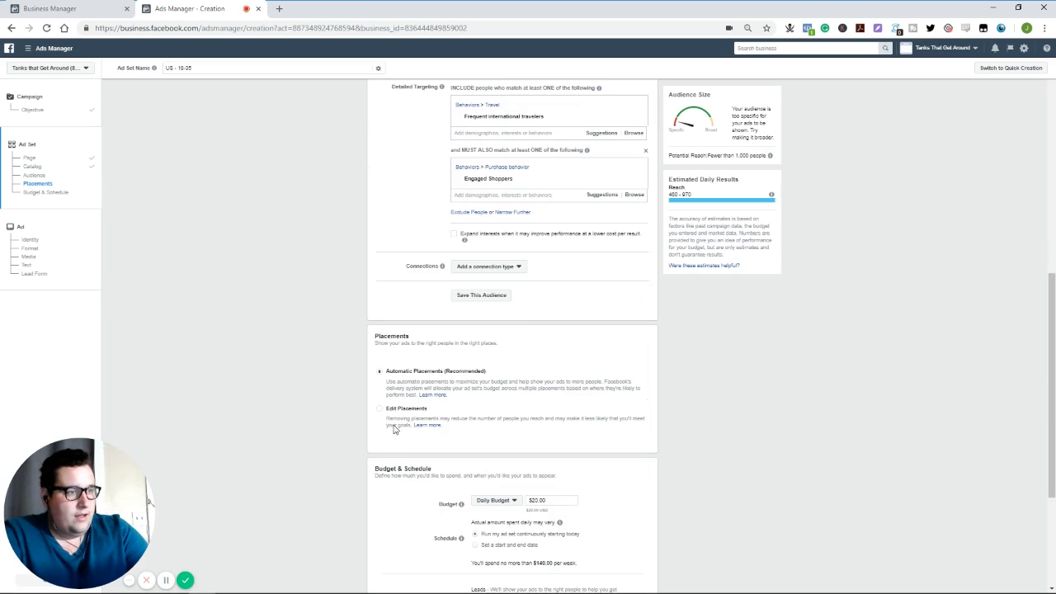
{"action": "left_click", "coordinate": [380, 409]}
{"action": "scroll", "coordinate": [652, 406], "scroll_direction": "down", "scroll_amount": 1}
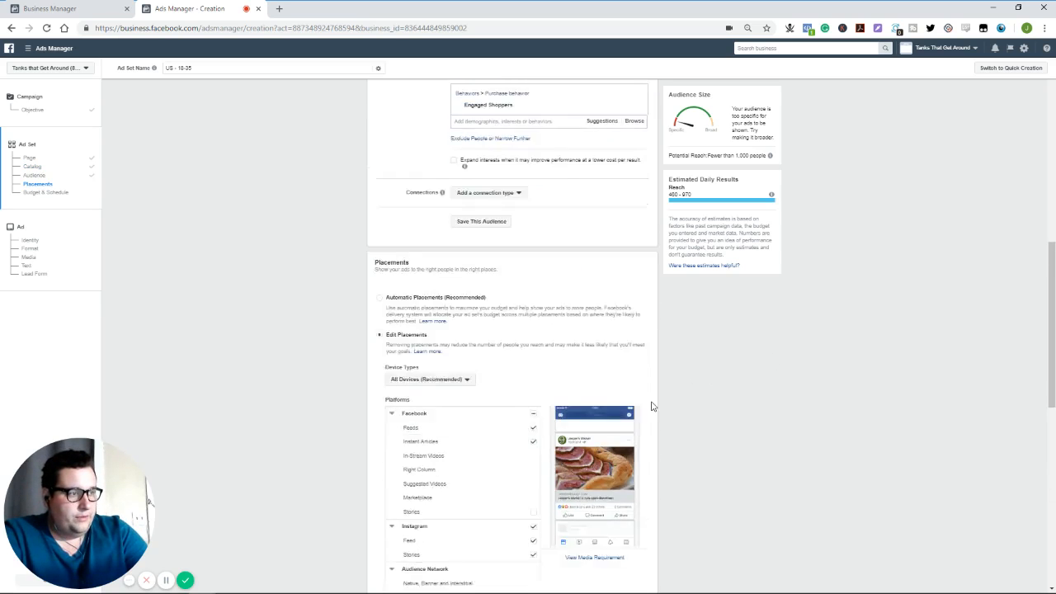
{"action": "scroll", "coordinate": [651, 406], "scroll_direction": "down", "scroll_amount": 3}
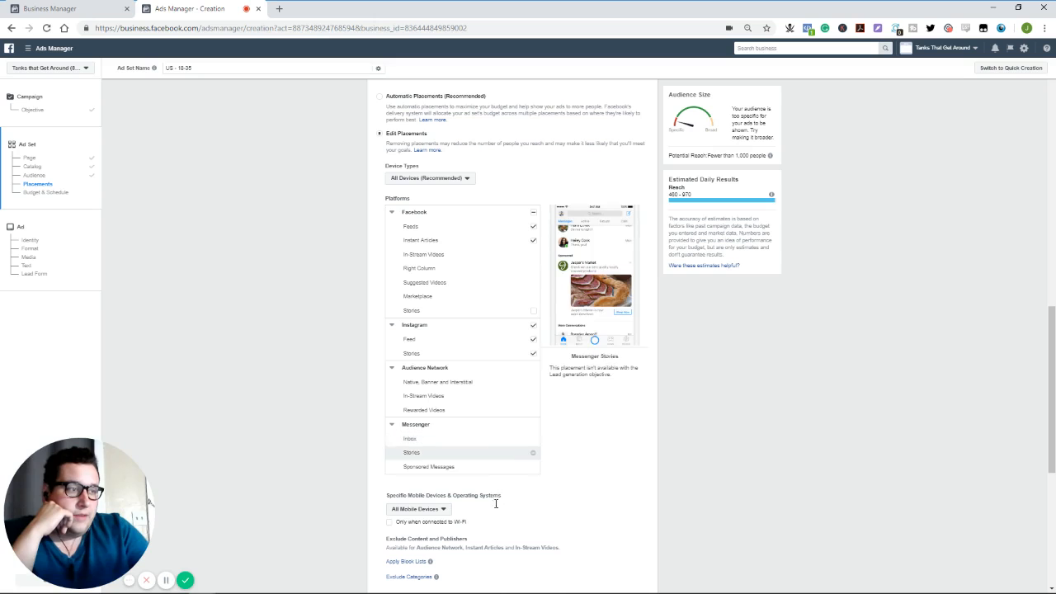
- Check the budget, schedule and bid strategy without changing them, and continue to the ad setup
{"action": "scroll", "coordinate": [321, 398], "scroll_direction": "down", "scroll_amount": 2}
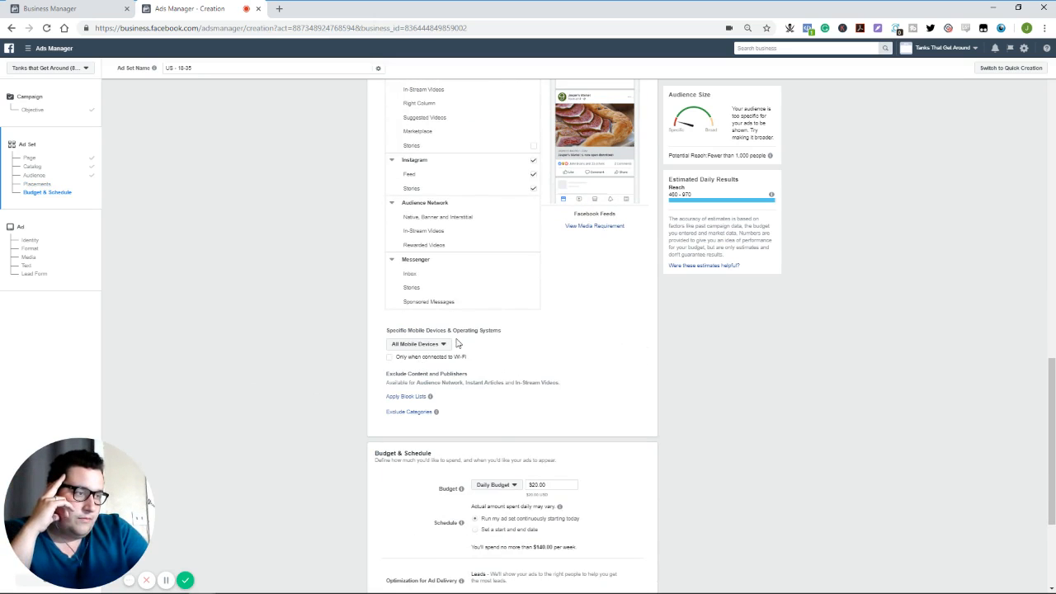
{"action": "scroll", "coordinate": [537, 401], "scroll_direction": "down", "scroll_amount": 1}
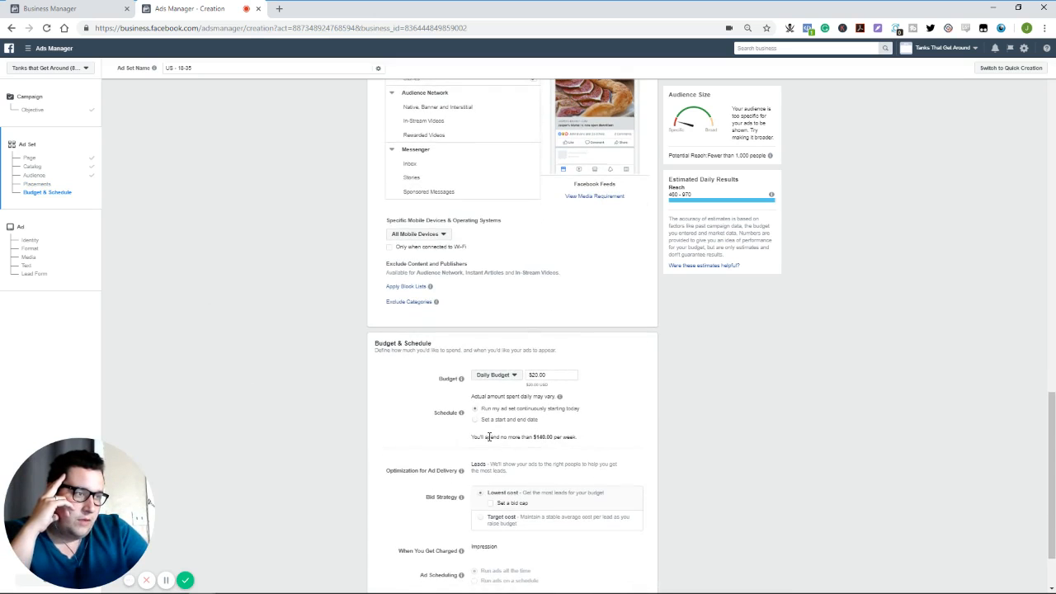
{"action": "scroll", "coordinate": [491, 437], "scroll_direction": "down", "scroll_amount": 1}
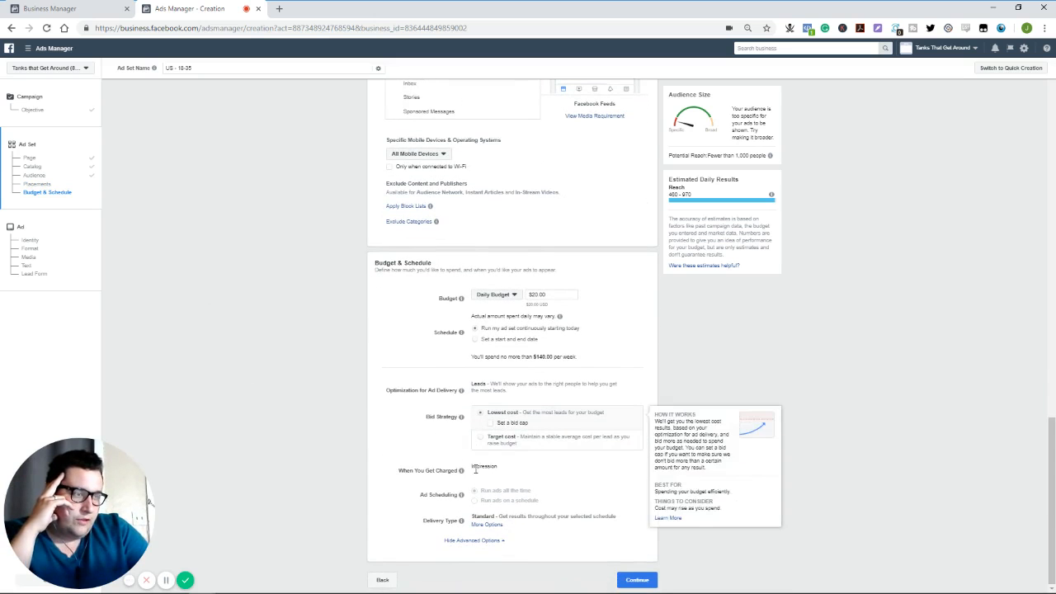
{"action": "mouse_move", "coordinate": [462, 393]}
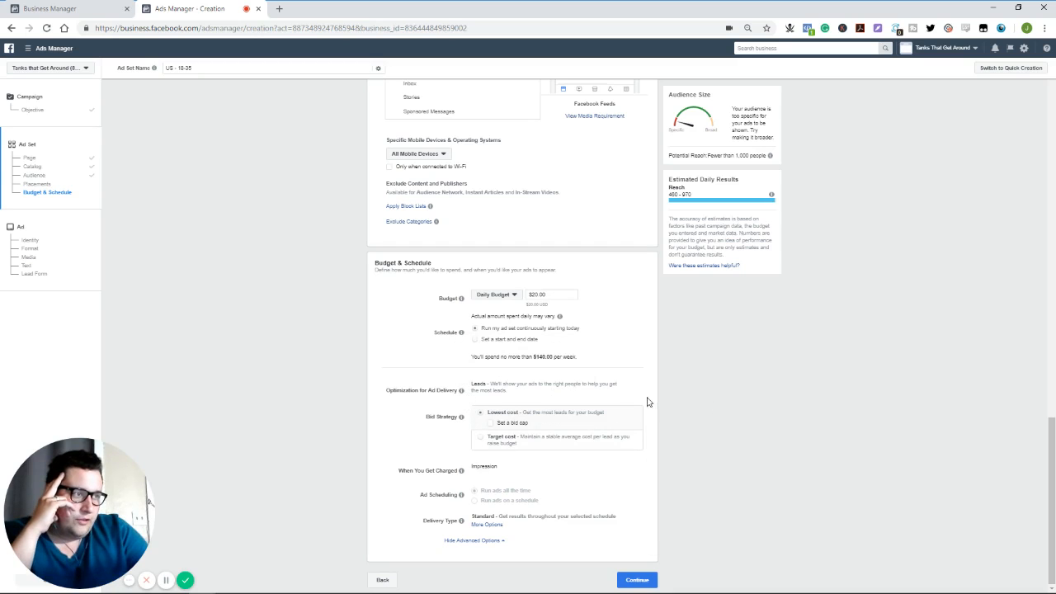
{"action": "left_click_drag", "start_coordinate": [643, 396], "coordinate": [638, 374]}
{"action": "left_click", "coordinate": [699, 375]}
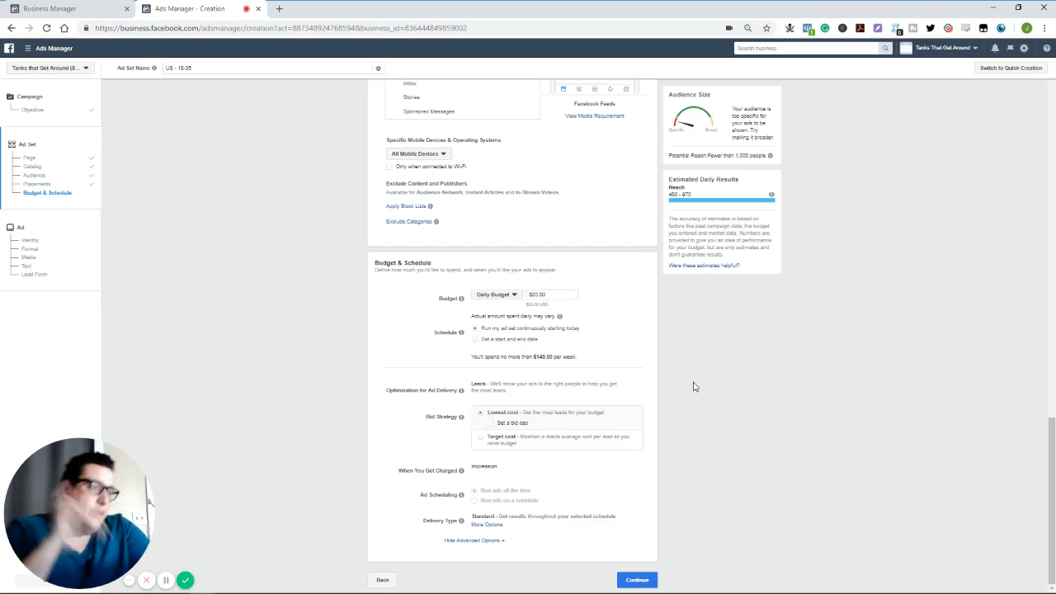
{"action": "left_click", "coordinate": [637, 581]}
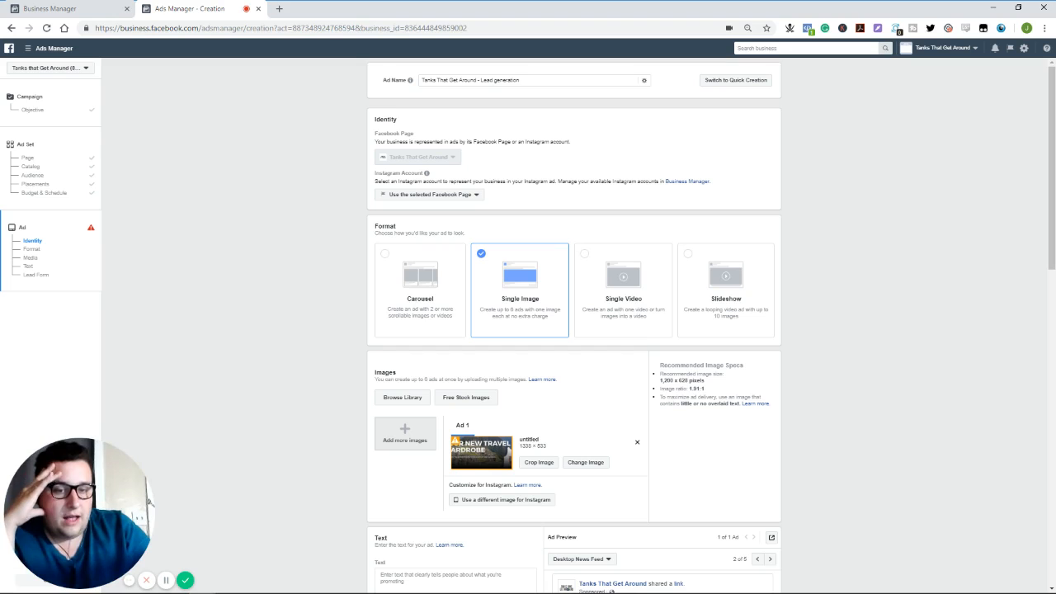
{"action": "scroll", "coordinate": [396, 328], "scroll_direction": "down", "scroll_amount": 1}
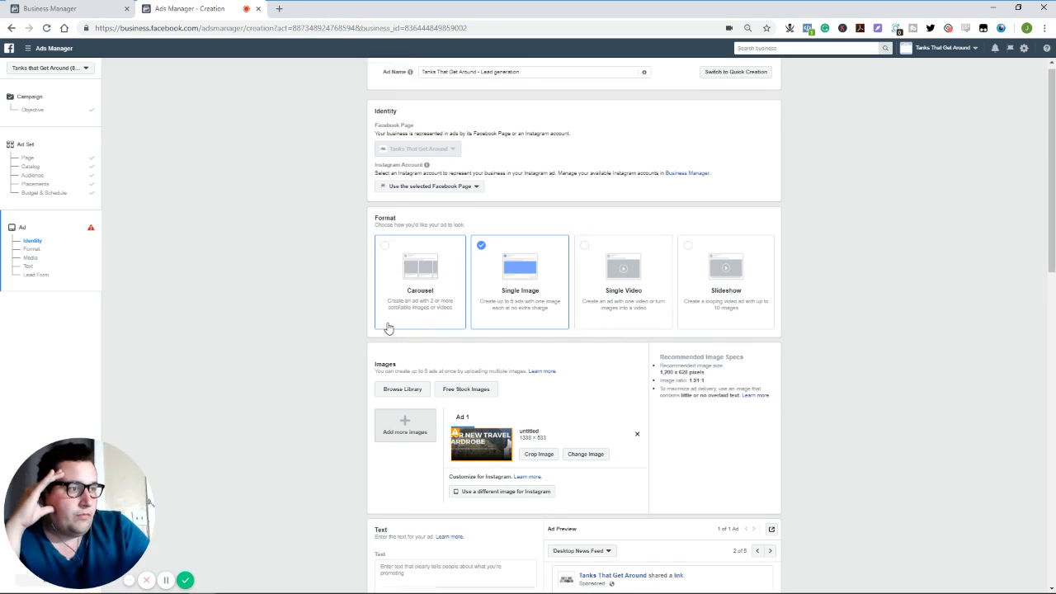
- Remove the existing image from the ad and change the ad format to Single Video
{"action": "scroll", "coordinate": [347, 328], "scroll_direction": "down", "scroll_amount": 3}
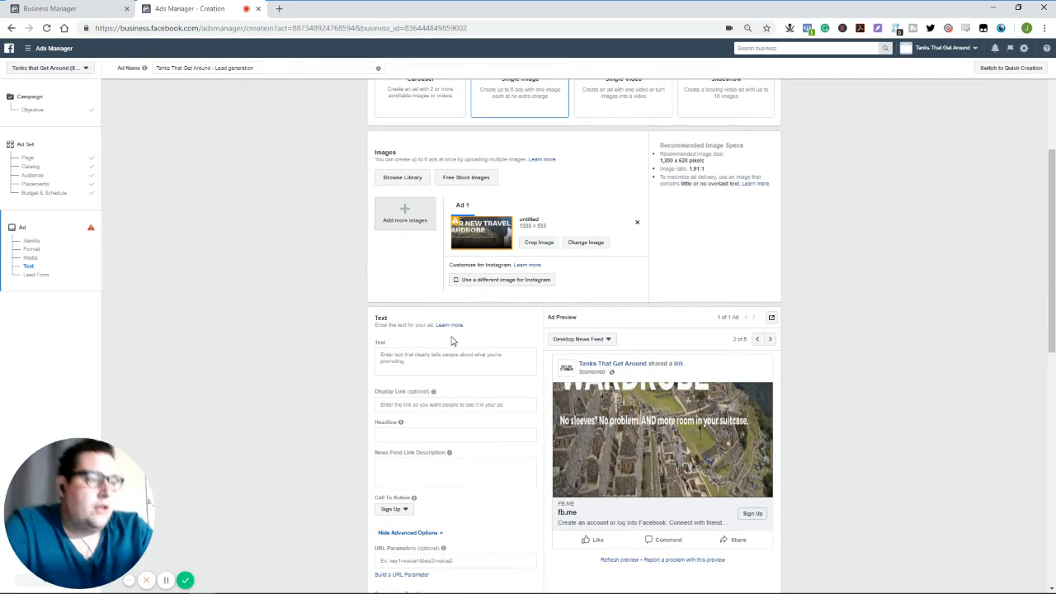
{"action": "left_click", "coordinate": [637, 224]}
{"action": "scroll", "coordinate": [558, 219], "scroll_direction": "up", "scroll_amount": 2}
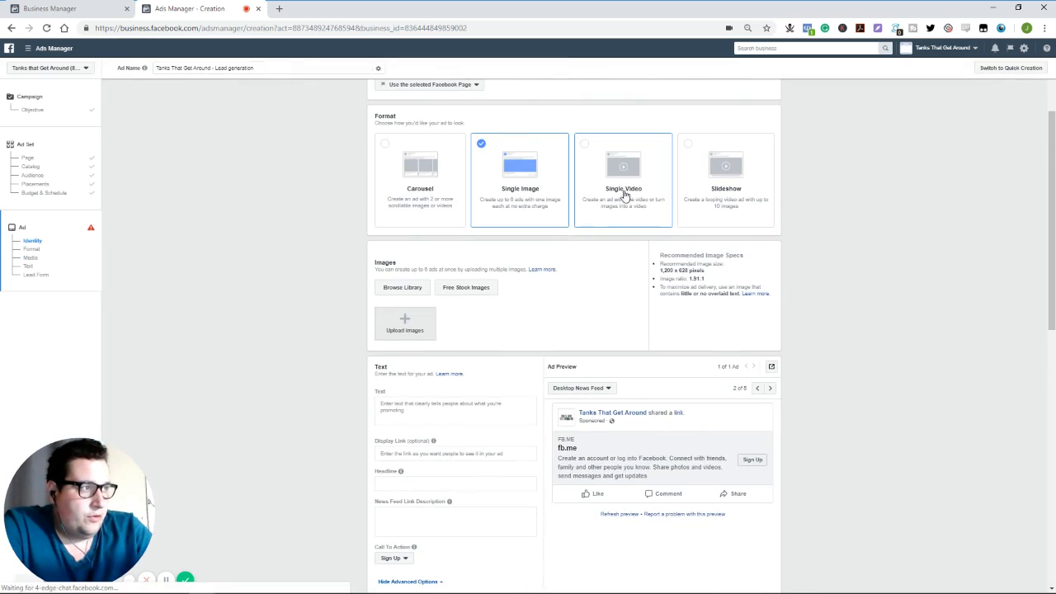
{"action": "left_click", "coordinate": [624, 195]}
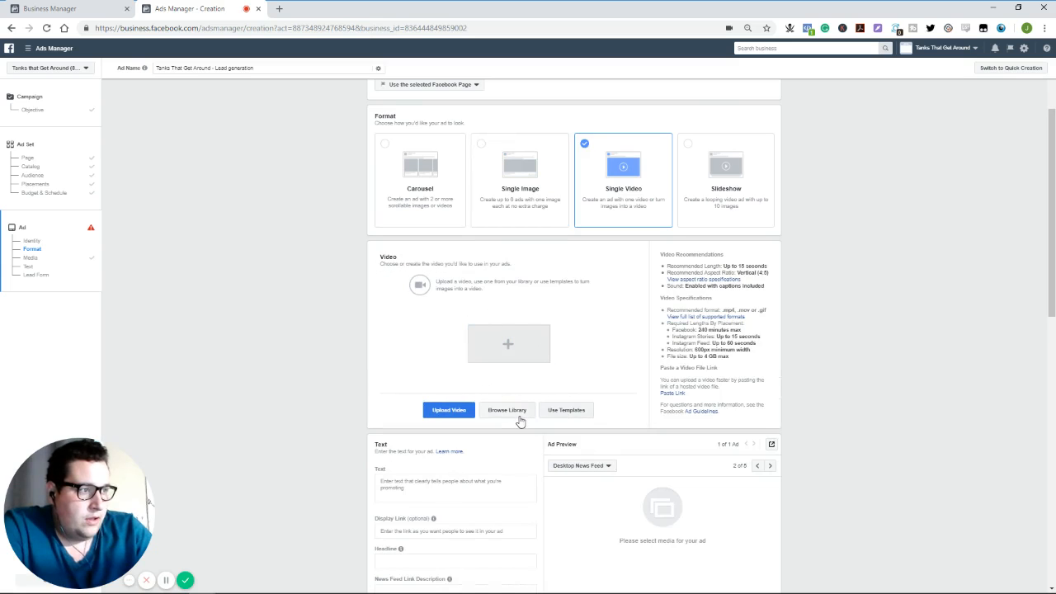
- Choose the video "ttga solo female traveler.mp4" from the account's video library as the ad media
{"action": "left_click", "coordinate": [519, 418]}
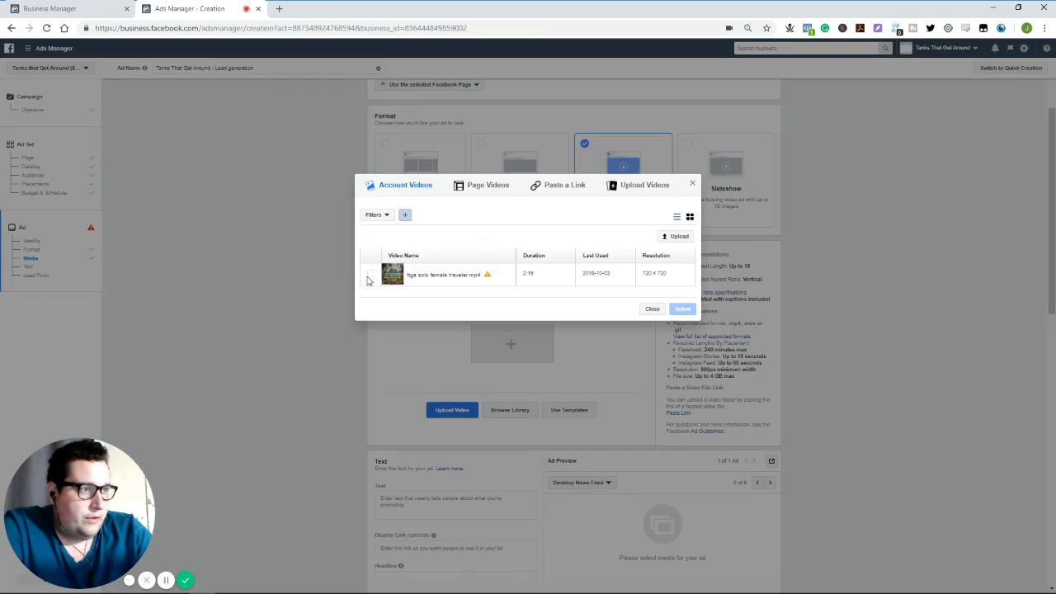
{"action": "left_click", "coordinate": [370, 276]}
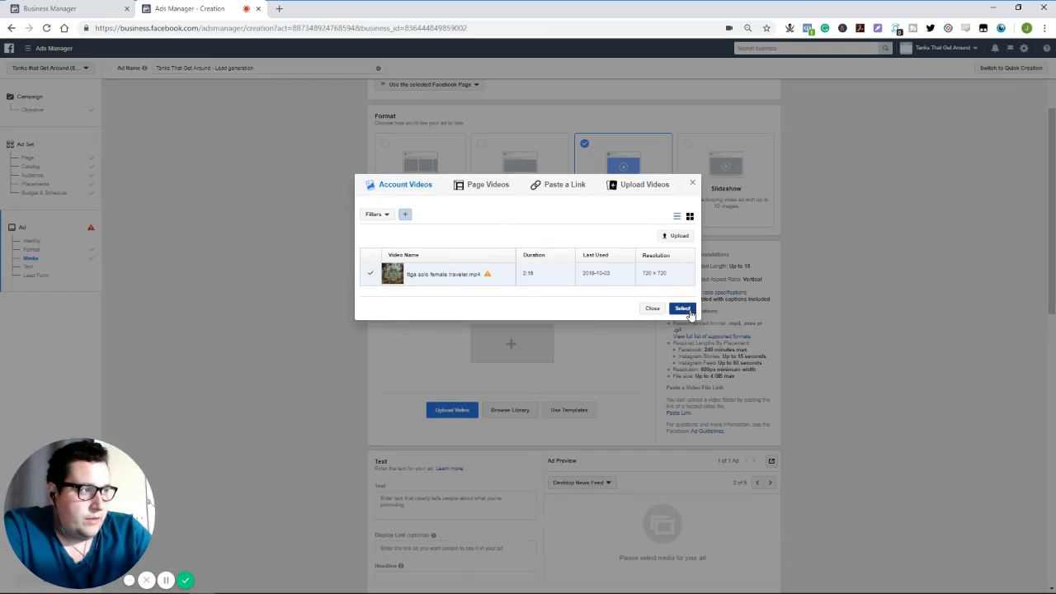
{"action": "left_click", "coordinate": [682, 309]}
- Write the ad text "Why you should be a solo female traveler." and correct its spelling
{"action": "scroll", "coordinate": [302, 384], "scroll_direction": "down", "scroll_amount": 3}
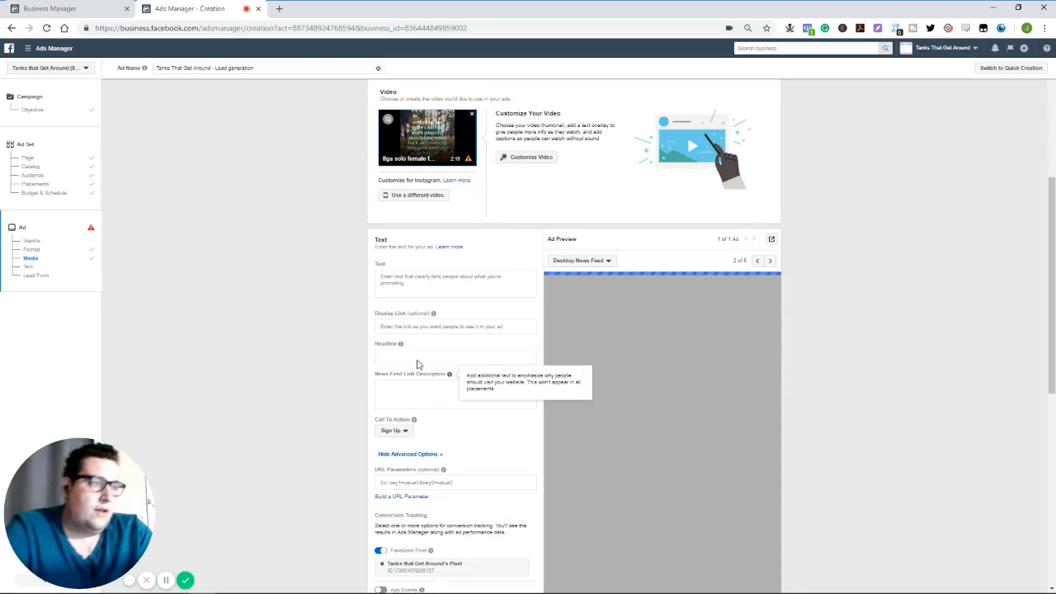
{"action": "left_click", "coordinate": [425, 287]}
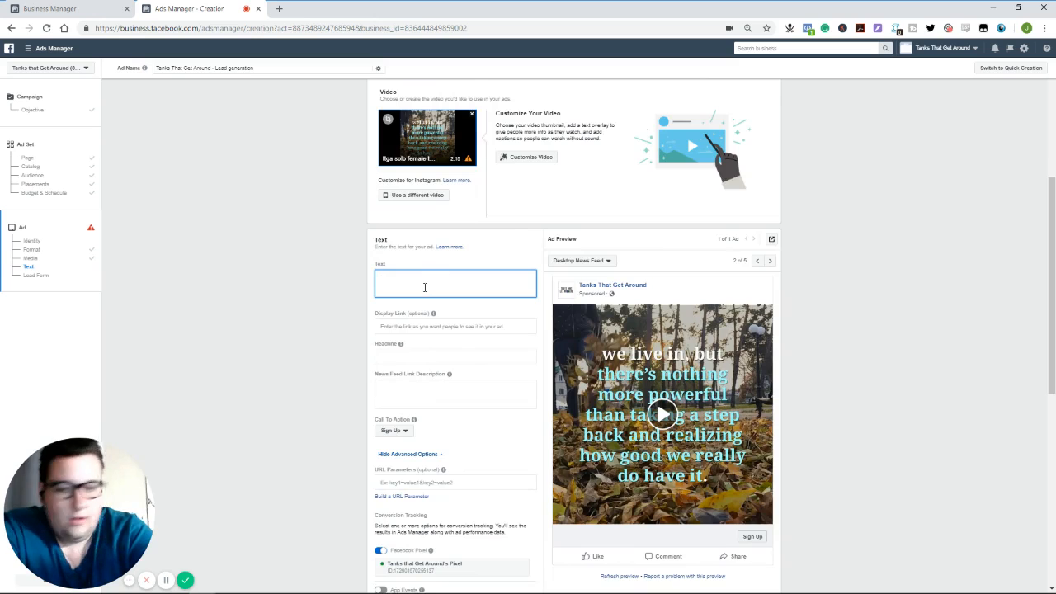
{"action": "type", "text": "Why you should be"}
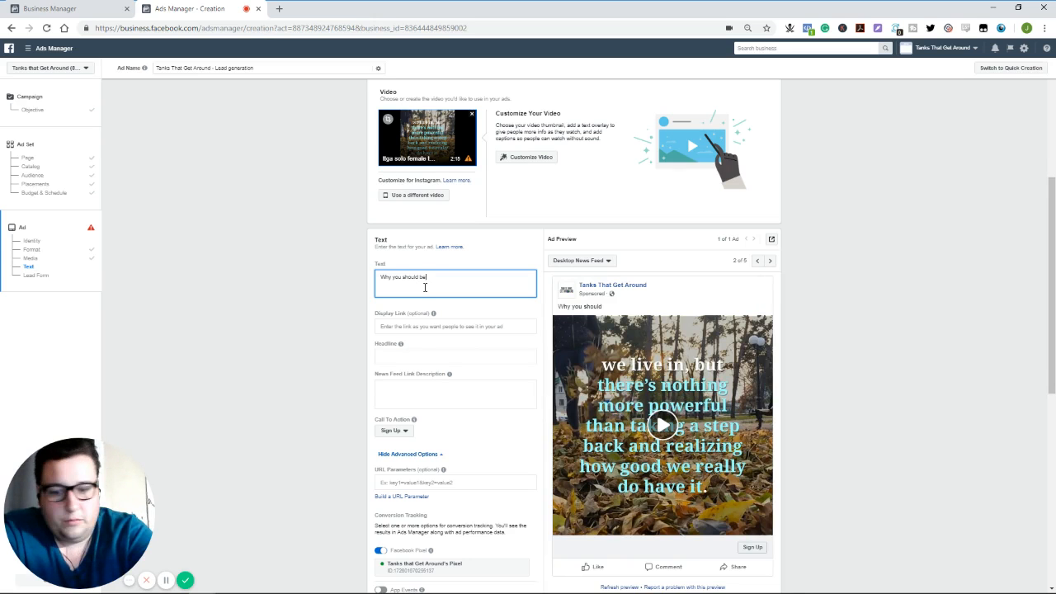
{"action": "type", "text": "mal"}
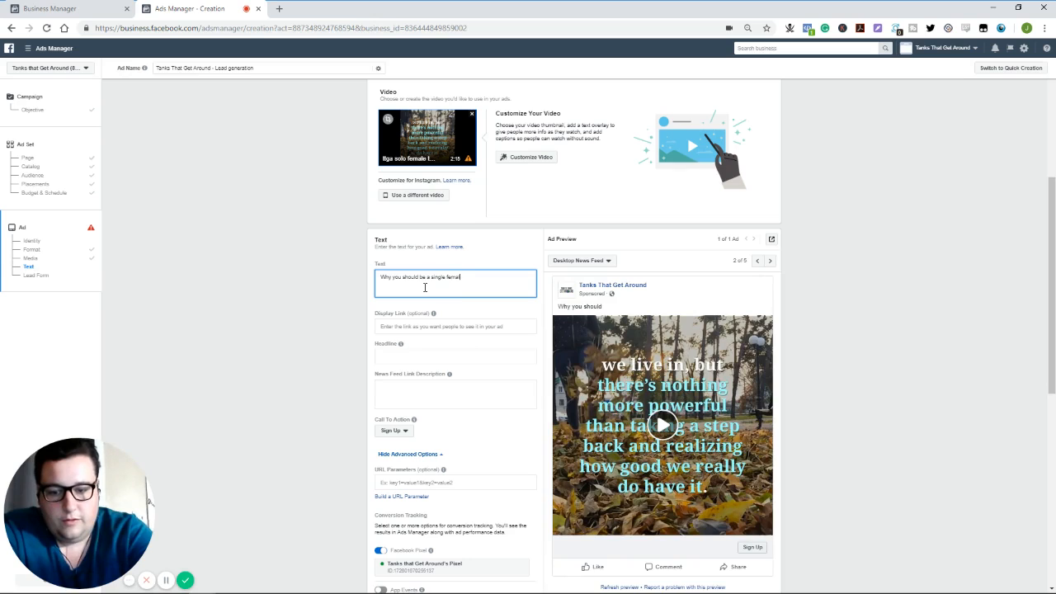
{"action": "key", "text": "BackSpace"}
{"action": "key", "text": "BackSpace"}
{"action": "key", "text": "BackSpace"}
{"action": "key", "text": "BackSpace"}
{"action": "key", "text": "BackSpace"}
{"action": "key", "text": "BackSpace"}
{"action": "key", "text": "BackSpace"}
{"action": "key", "text": "BackSpace"}
{"action": "key", "text": "BackSpace"}
{"action": "key", "text": "BackSpace"}
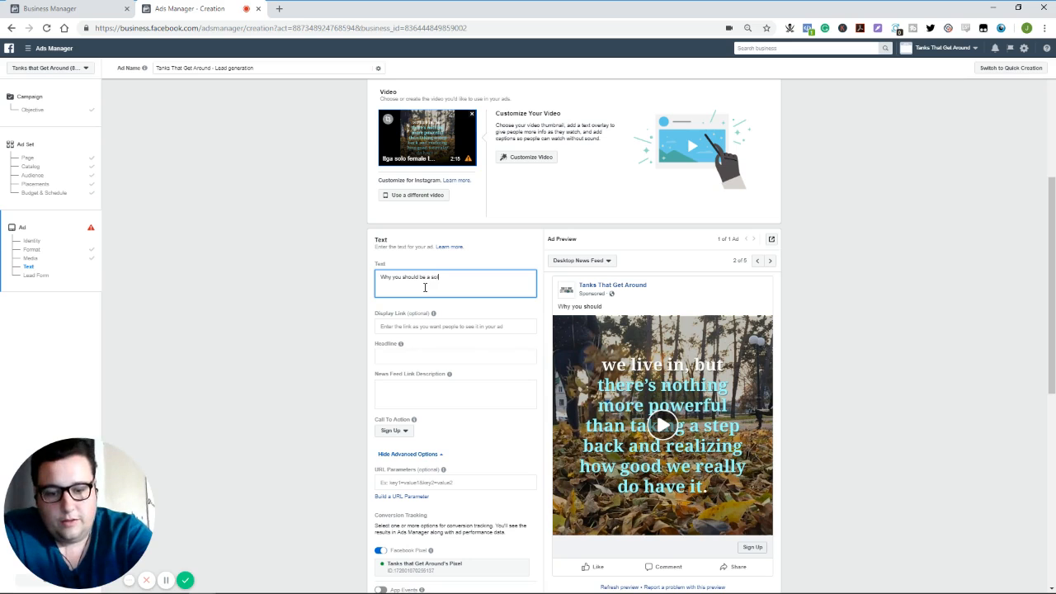
{"action": "type", "text": "fem"}
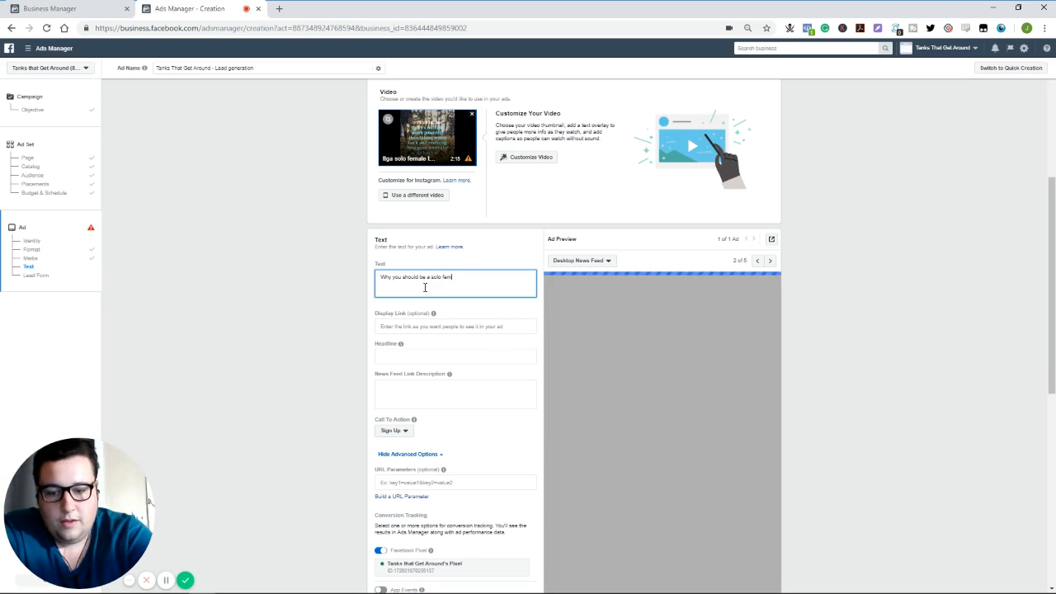
{"action": "type", "text": "ale"}
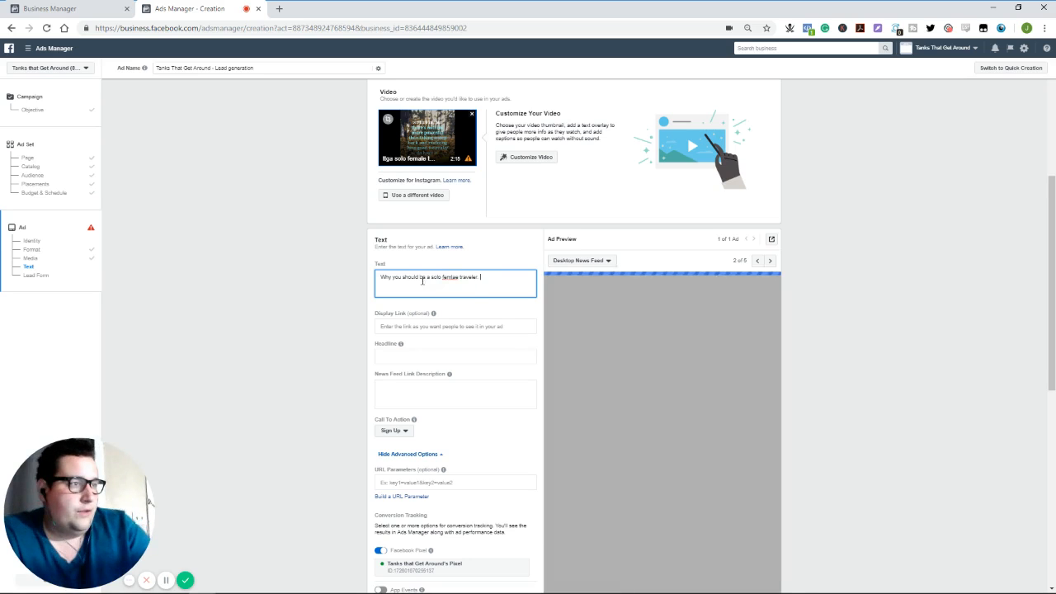
{"action": "right_click", "coordinate": [451, 277]}
{"action": "left_click", "coordinate": [477, 284]}
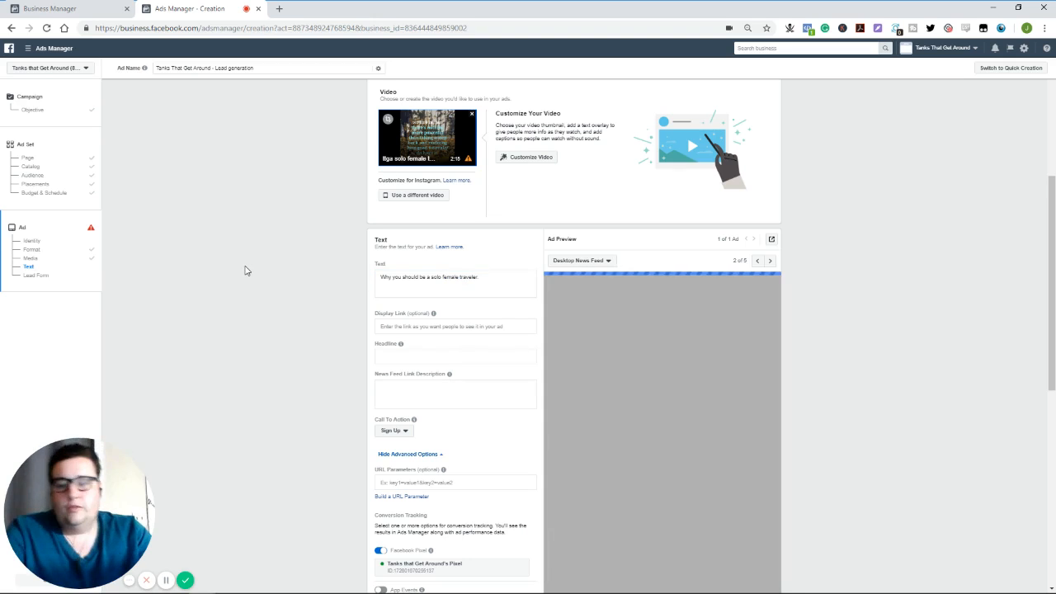
- Enter the ad headline "Hilarious tanks for your travels"
{"action": "left_click", "coordinate": [397, 353]}
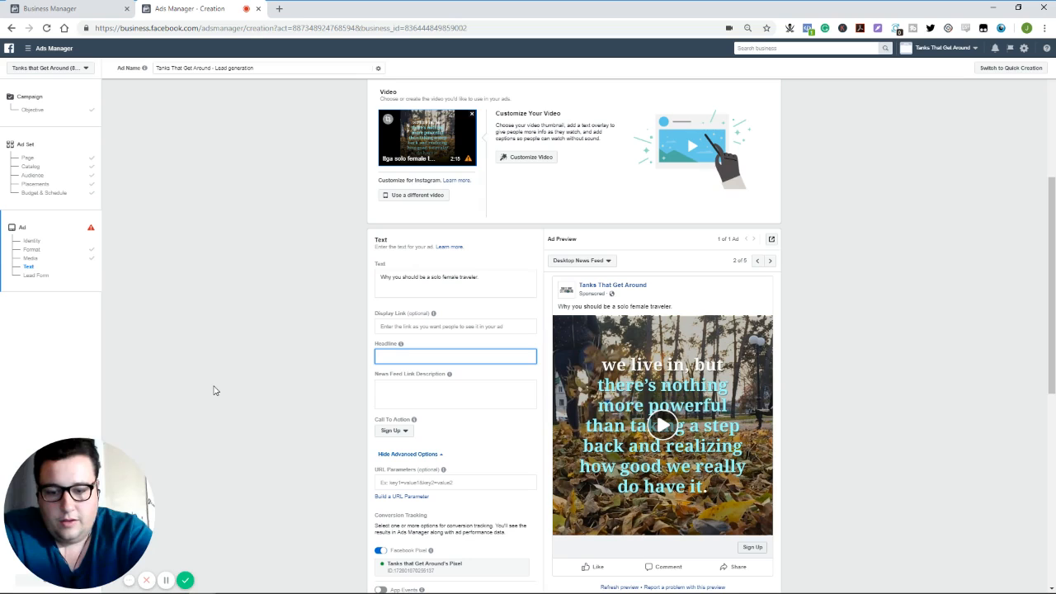
{"action": "type", "text": "Hilarious ta"}
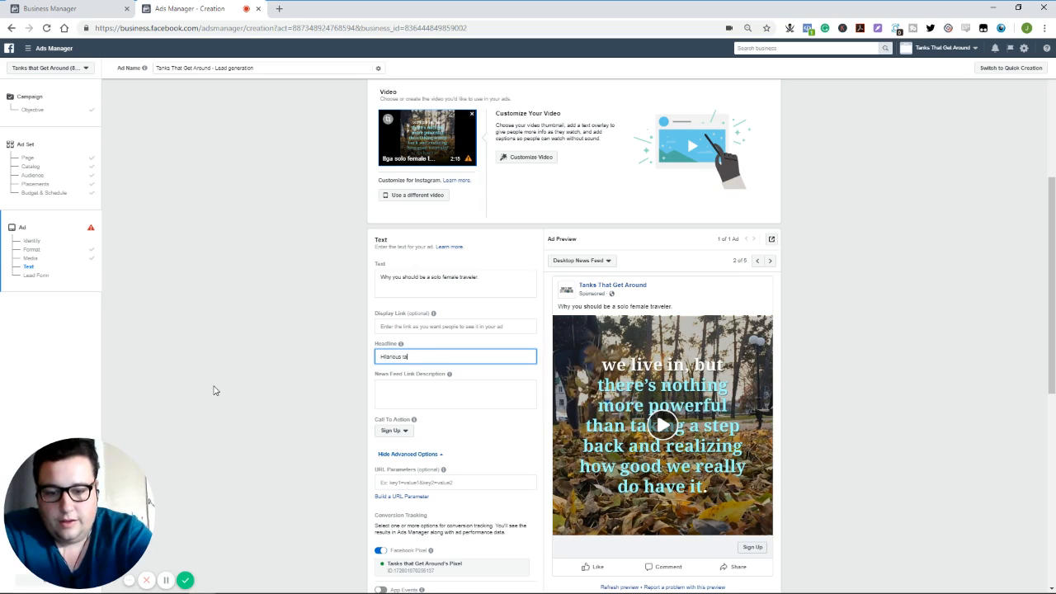
{"action": "type", "text": "nks for your travels"}
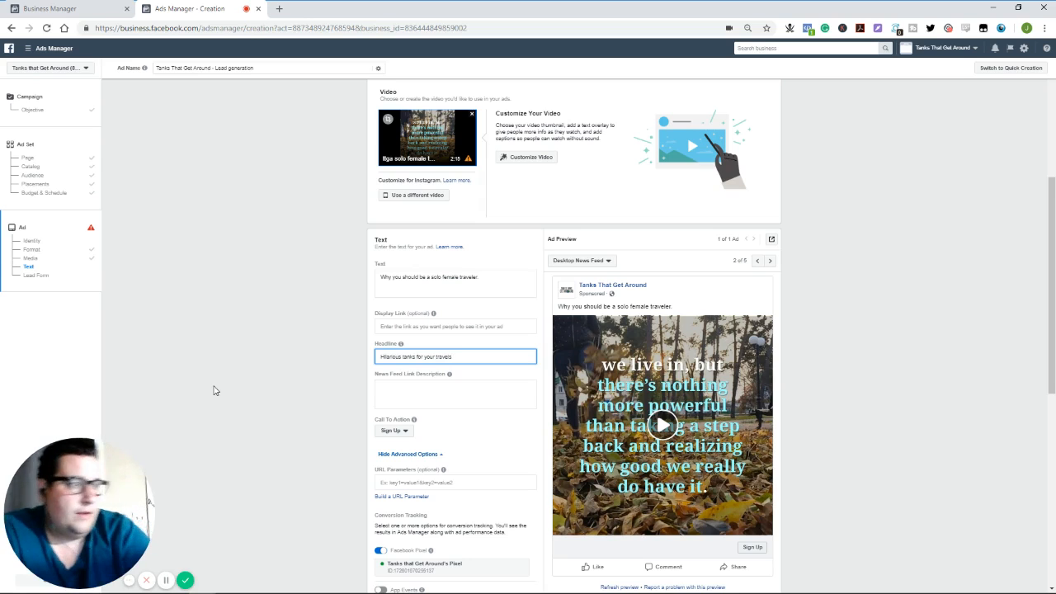
- Set the ad's display link to "Tanksthatgetaround.com"
{"action": "left_click", "coordinate": [462, 326]}
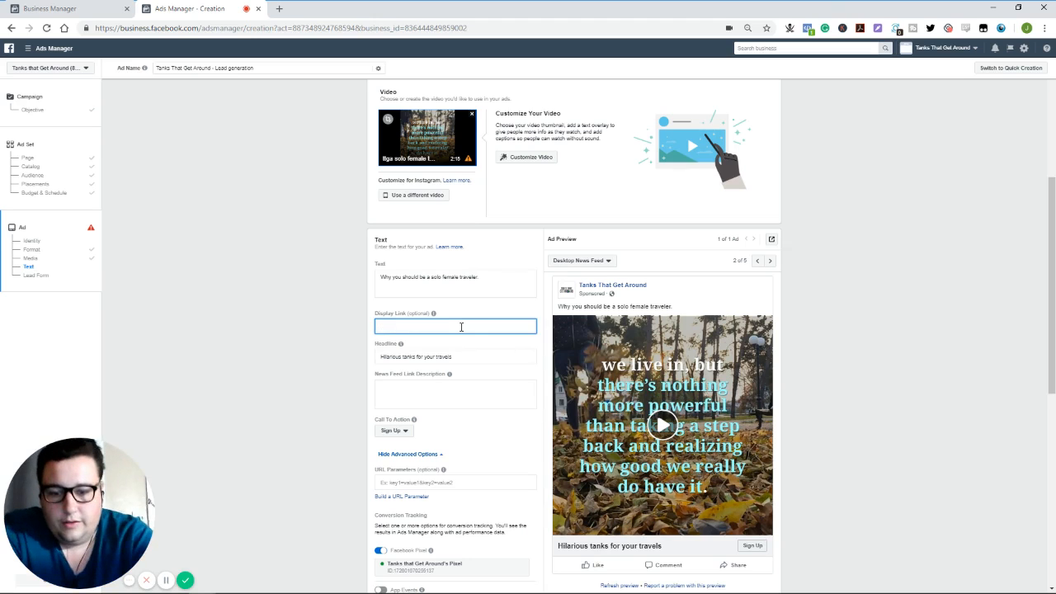
{"action": "type", "text": "Tanks"}
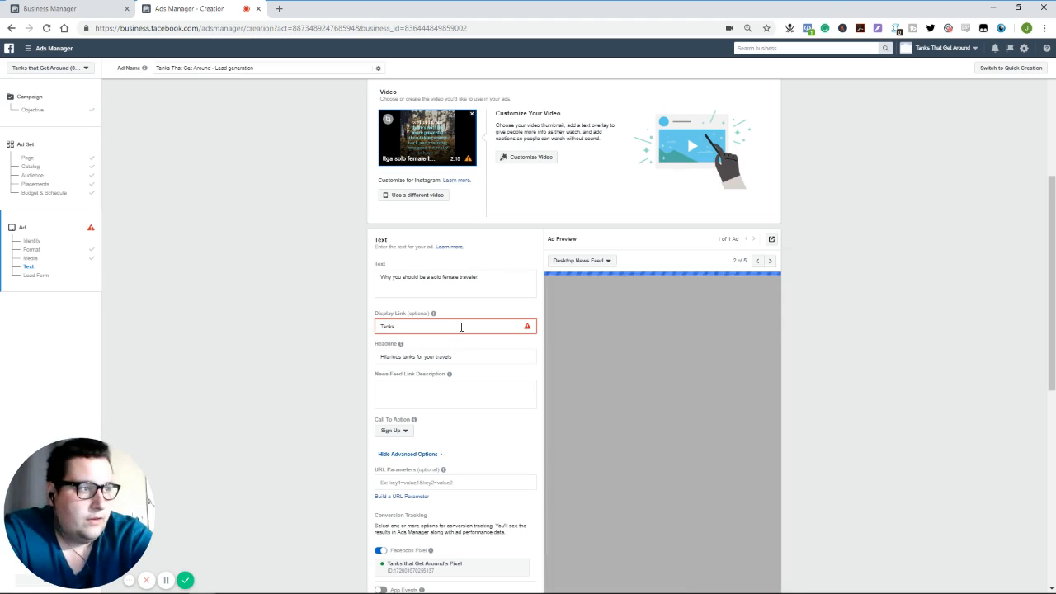
{"action": "type", "text": "thatgeta"}
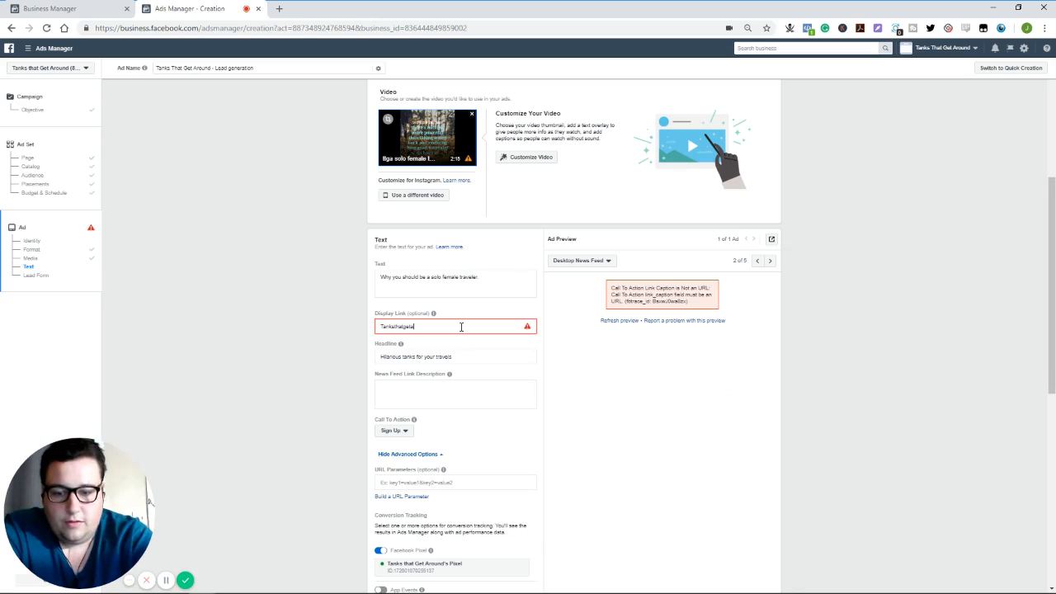
{"action": "type", "text": "round.com"}
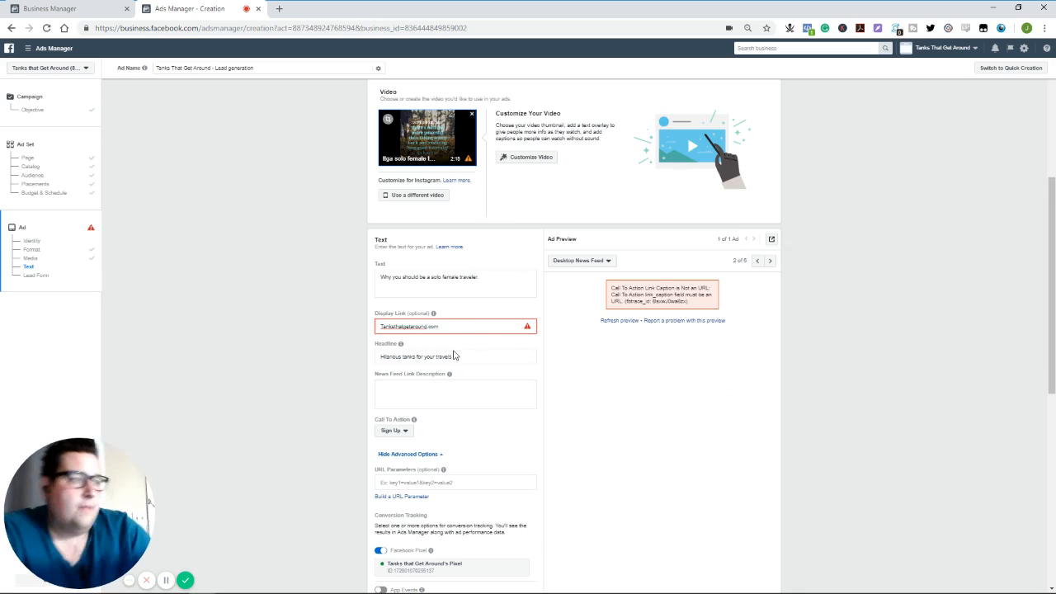
{"action": "left_click", "coordinate": [220, 364]}
- Look through the ad's call-to-action options and keep Sign Up
{"action": "left_click_drag", "start_coordinate": [422, 429], "coordinate": [403, 440]}
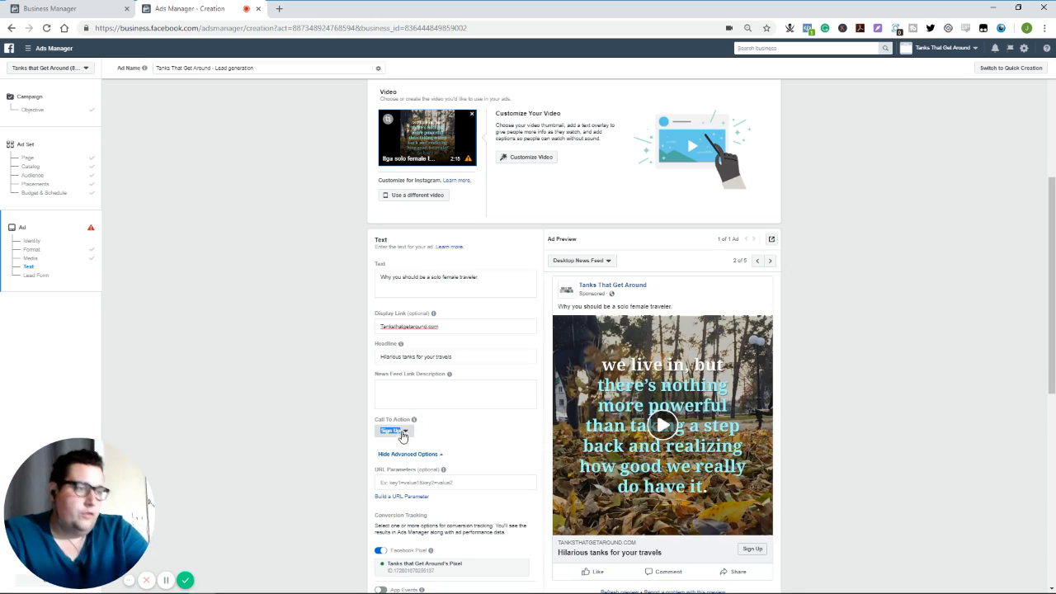
{"action": "left_click", "coordinate": [402, 435]}
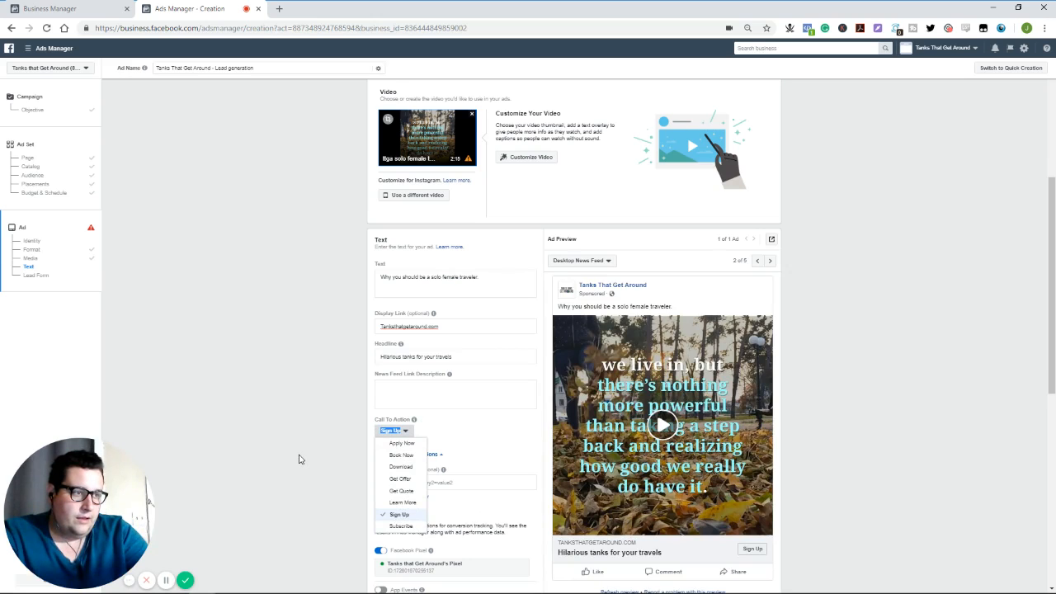
{"action": "left_click", "coordinate": [299, 458]}
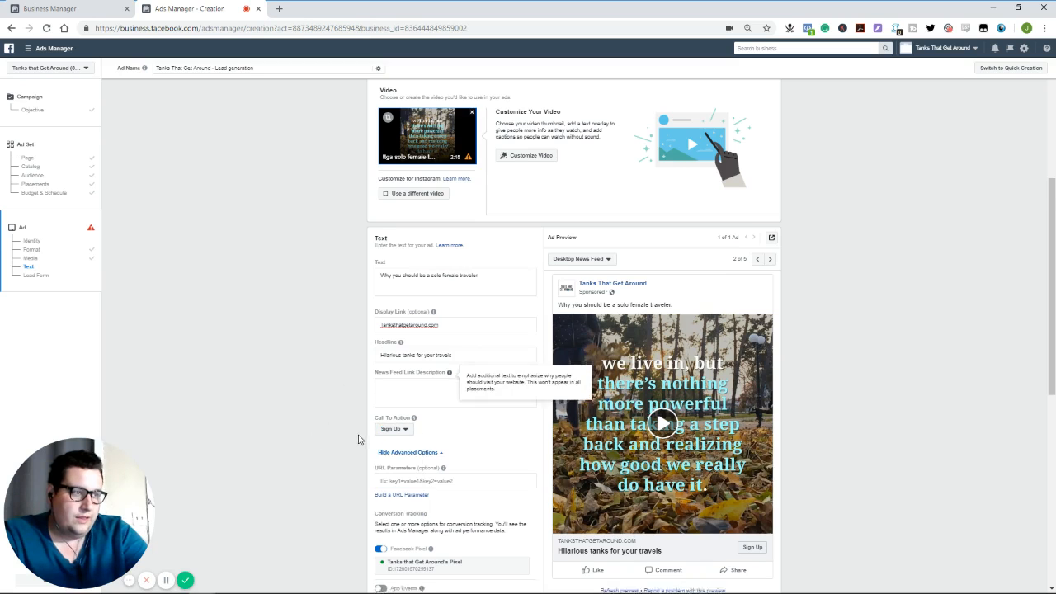
- Start a new lead form for the ad, keeping the More Volume form type
{"action": "scroll", "coordinate": [358, 439], "scroll_direction": "down", "scroll_amount": 4}
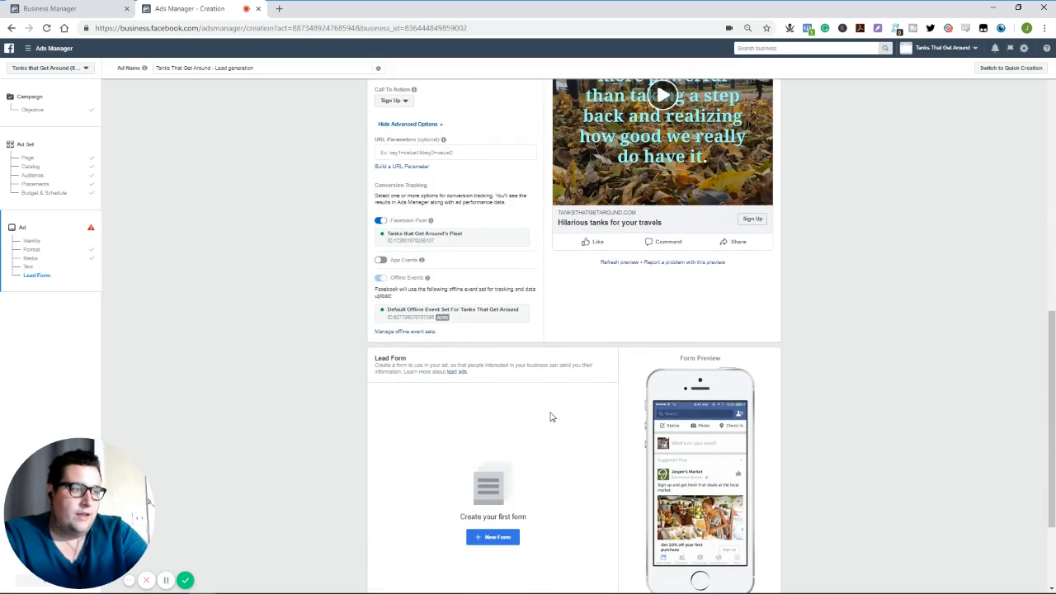
{"action": "scroll", "coordinate": [554, 422], "scroll_direction": "down", "scroll_amount": 2}
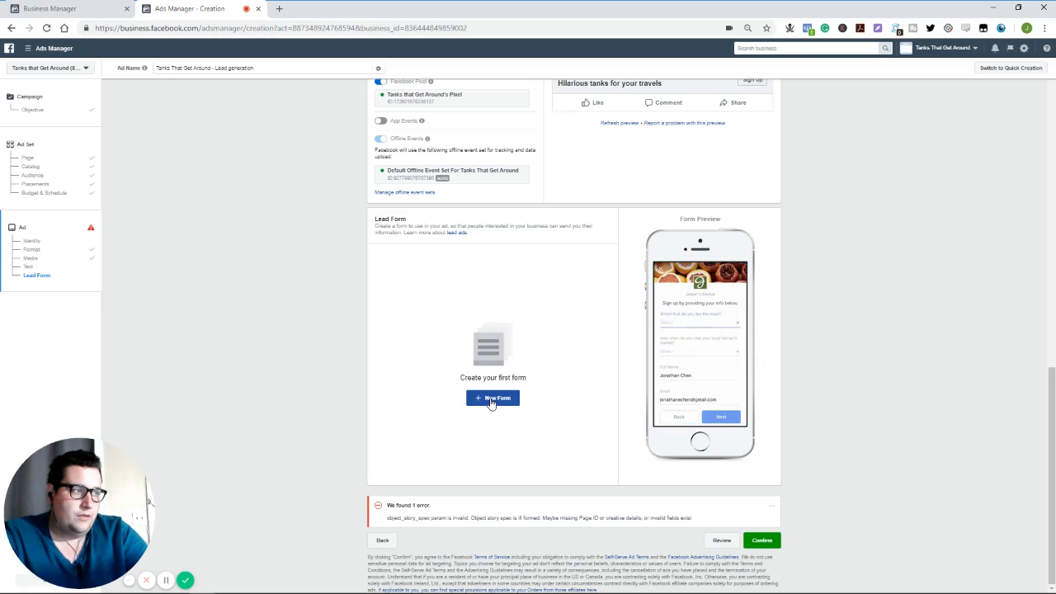
{"action": "left_click", "coordinate": [492, 402]}
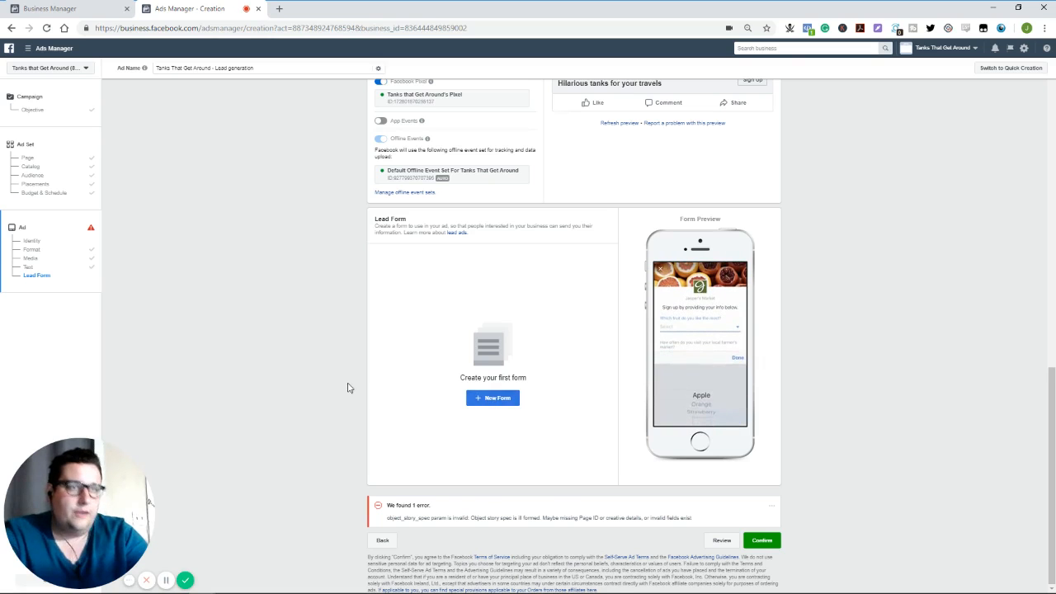
{"action": "left_click", "coordinate": [484, 403]}
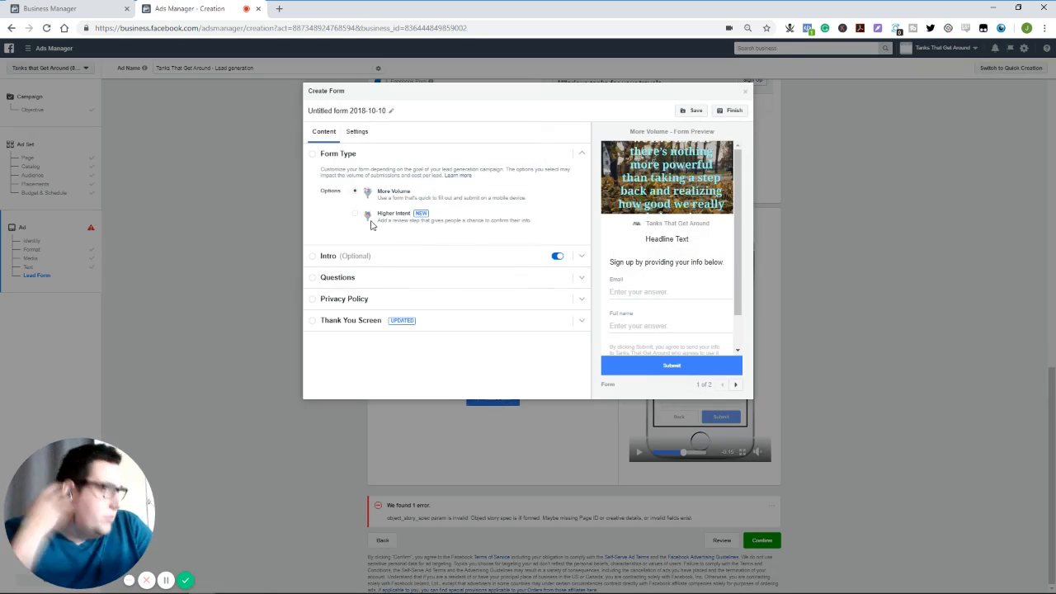
{"action": "left_click", "coordinate": [316, 157]}
{"action": "left_click", "coordinate": [316, 157]}
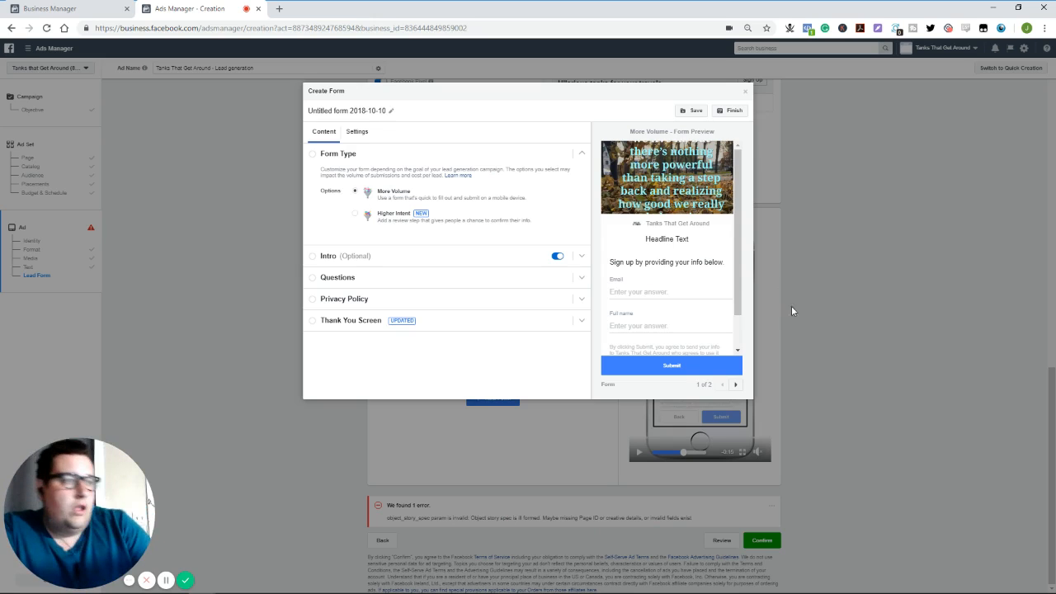
- Set the lead form's intro headline to "Enter to win the chance to have a tank designed after you!"
{"action": "left_click", "coordinate": [581, 257]}
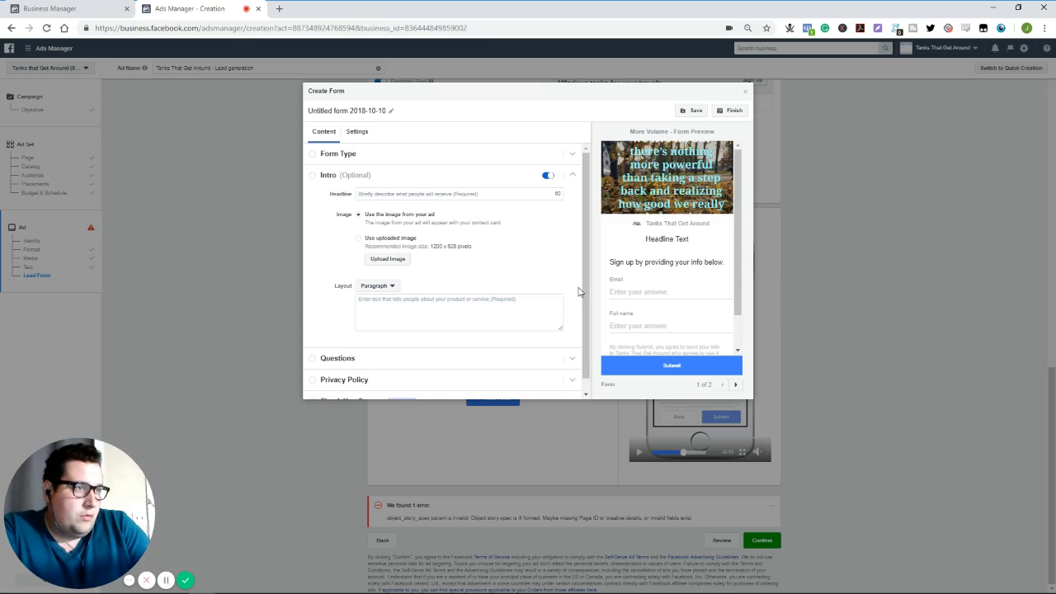
{"action": "left_click", "coordinate": [450, 194]}
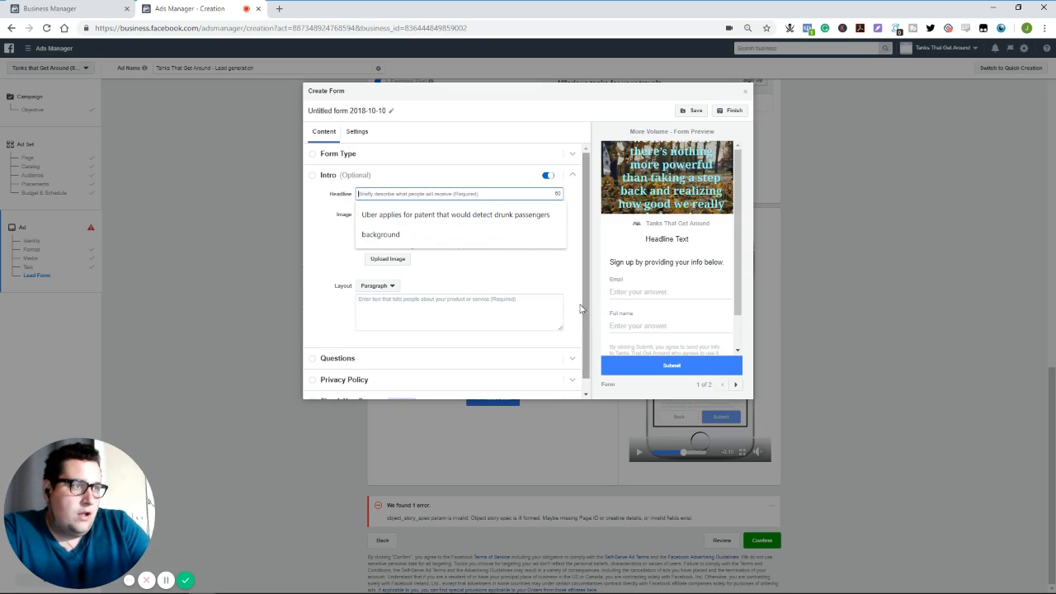
{"action": "left_click", "coordinate": [495, 254]}
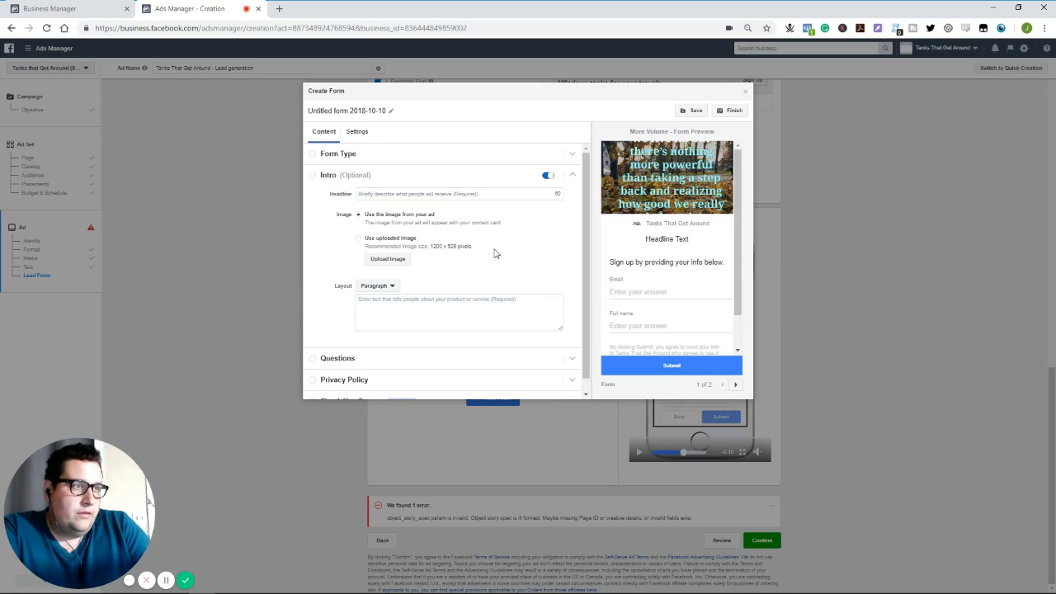
{"action": "left_click", "coordinate": [453, 195]}
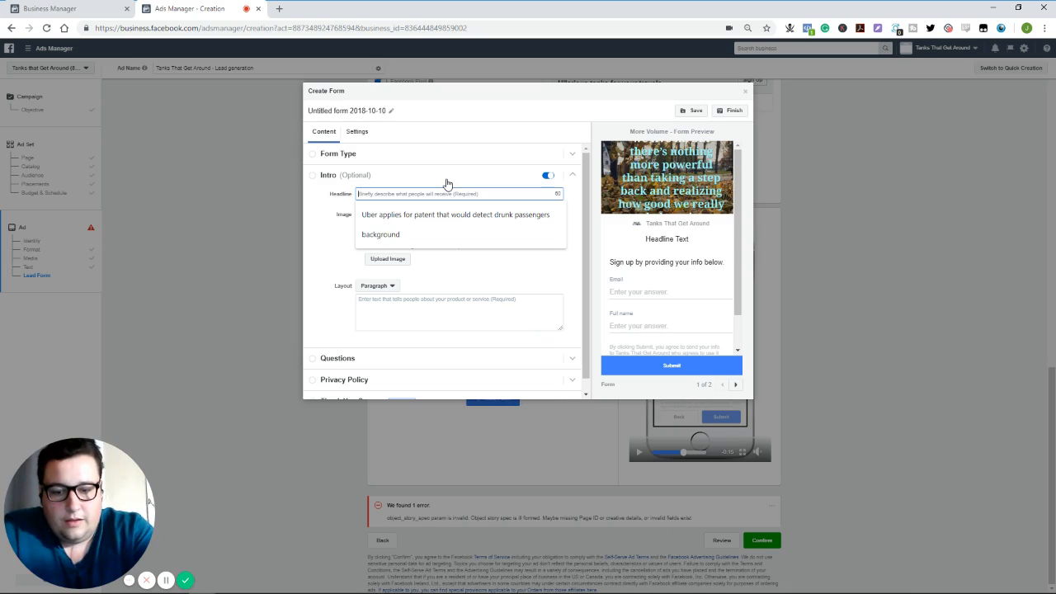
{"action": "type", "text": "Enter to"}
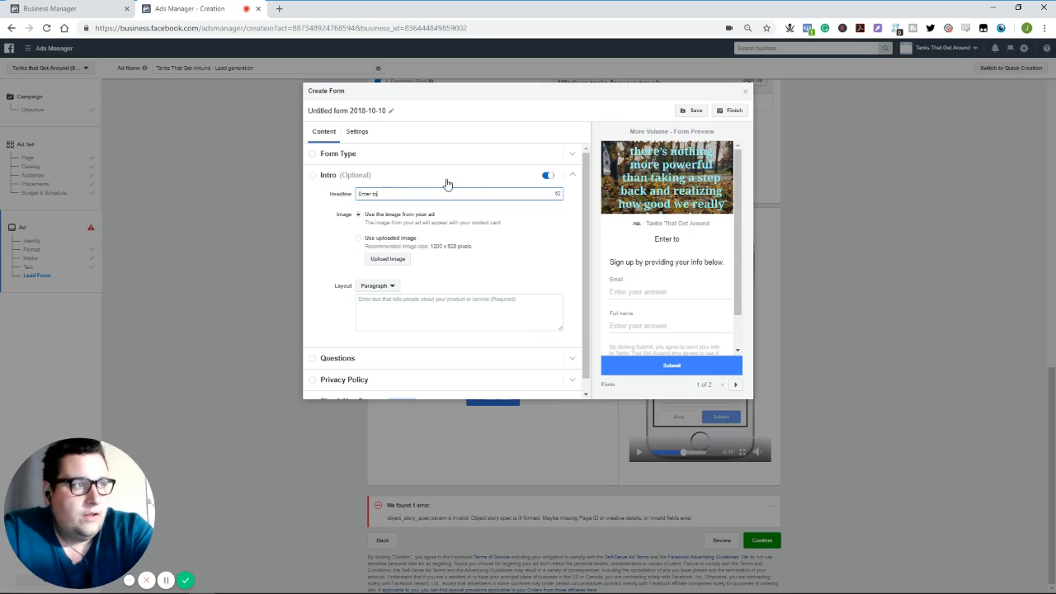
{"action": "type", "text": " win"}
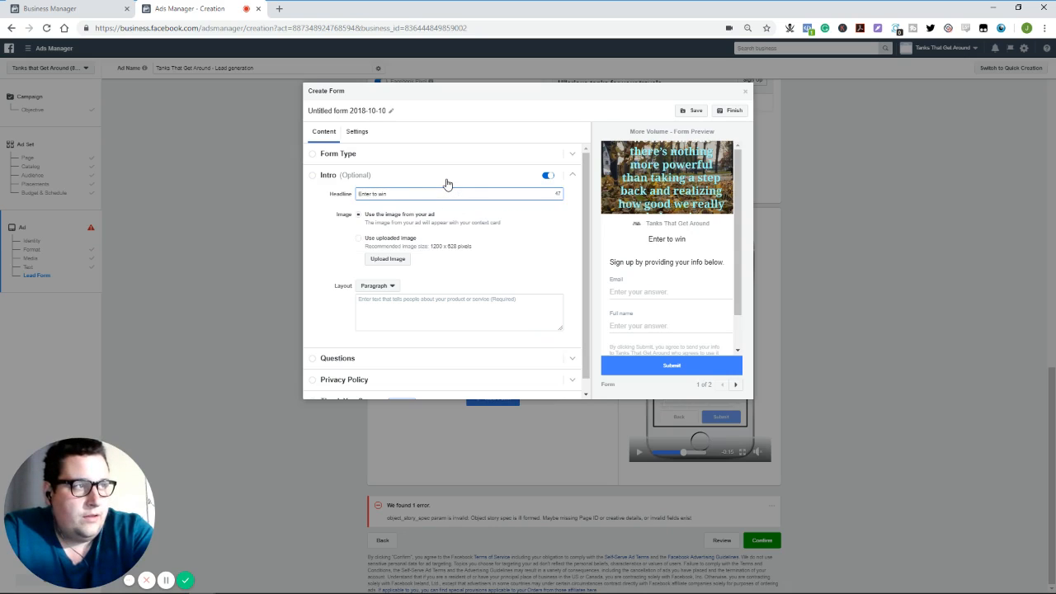
{"action": "type", "text": " a"}
{"action": "key", "text": "BackSpace"}
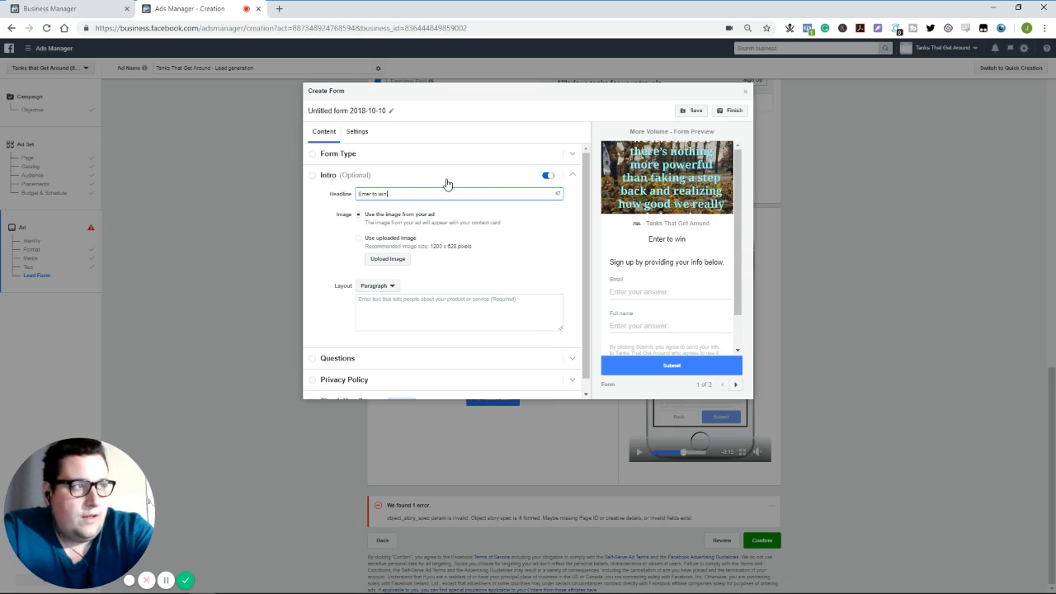
{"action": "type", "text": "the chance to design"}
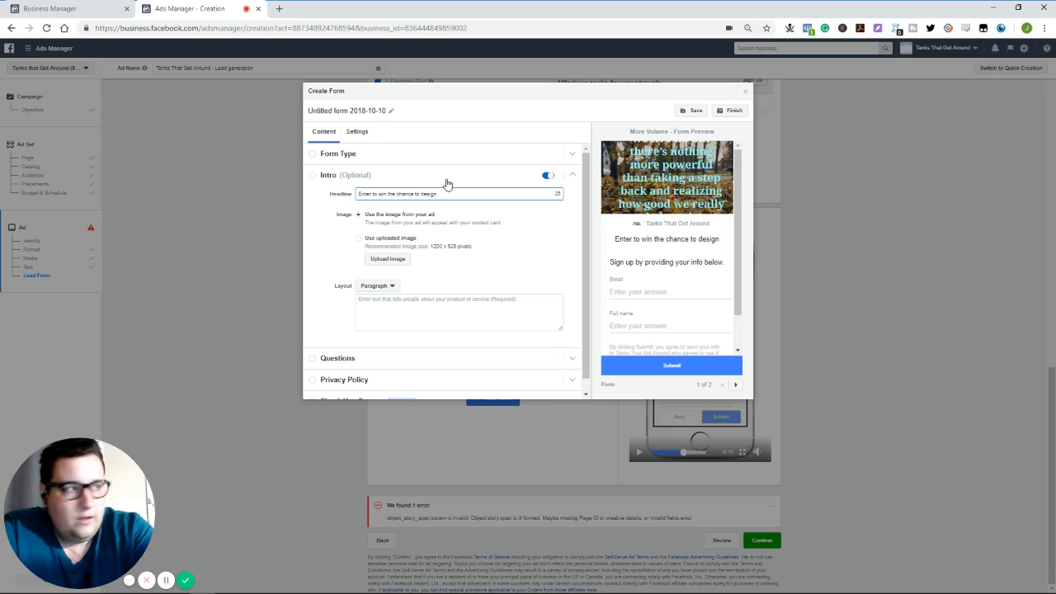
{"action": "key", "text": "BackSpace"}
{"action": "key", "text": "BackSpace"}
{"action": "key", "text": "BackSpace"}
{"action": "key", "text": "BackSpace"}
{"action": "key", "text": "BackSpace"}
{"action": "key", "text": "BackSpace"}
{"action": "type", "text": "h"}
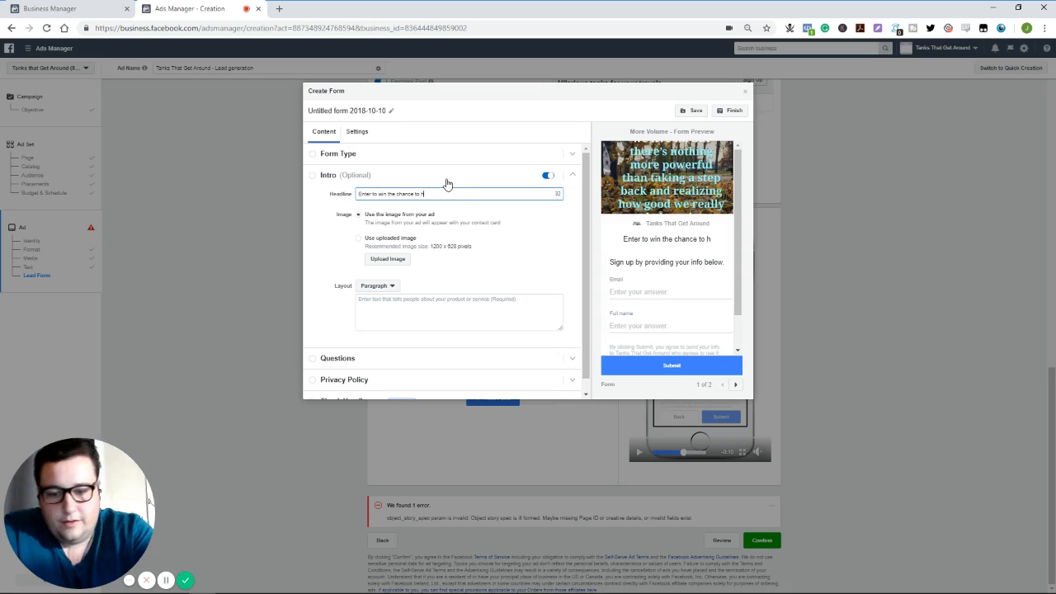
{"action": "type", "text": "ave a tank desi"}
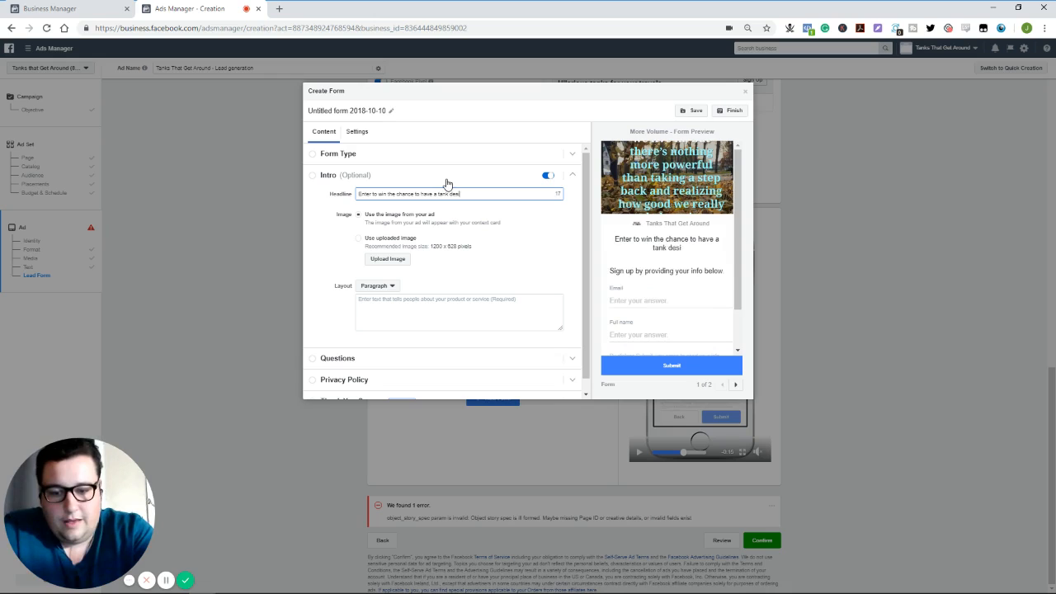
{"action": "type", "text": "gned after yo"}
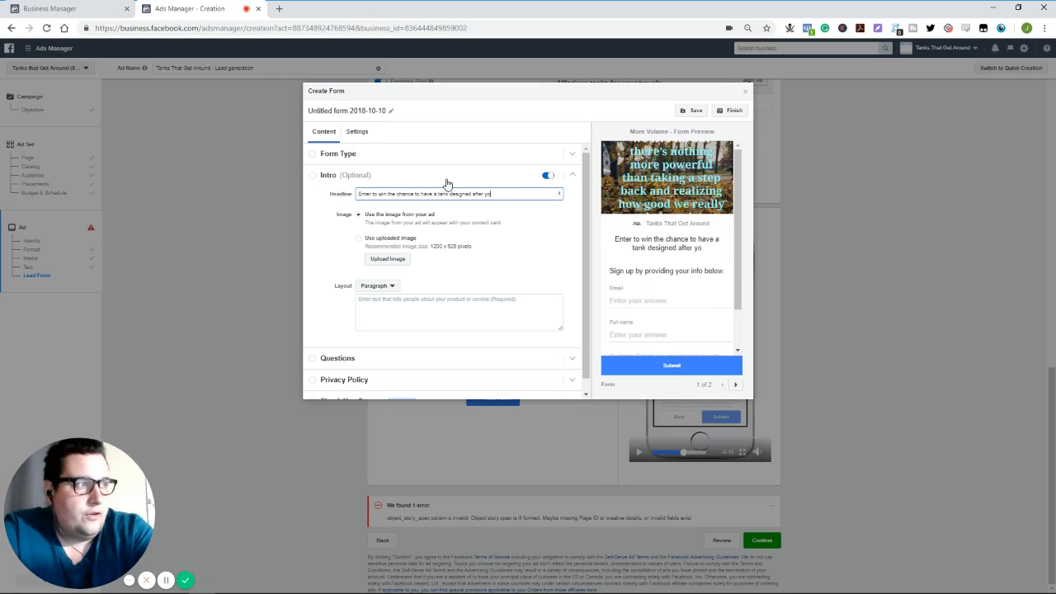
{"action": "type", "text": "u"}
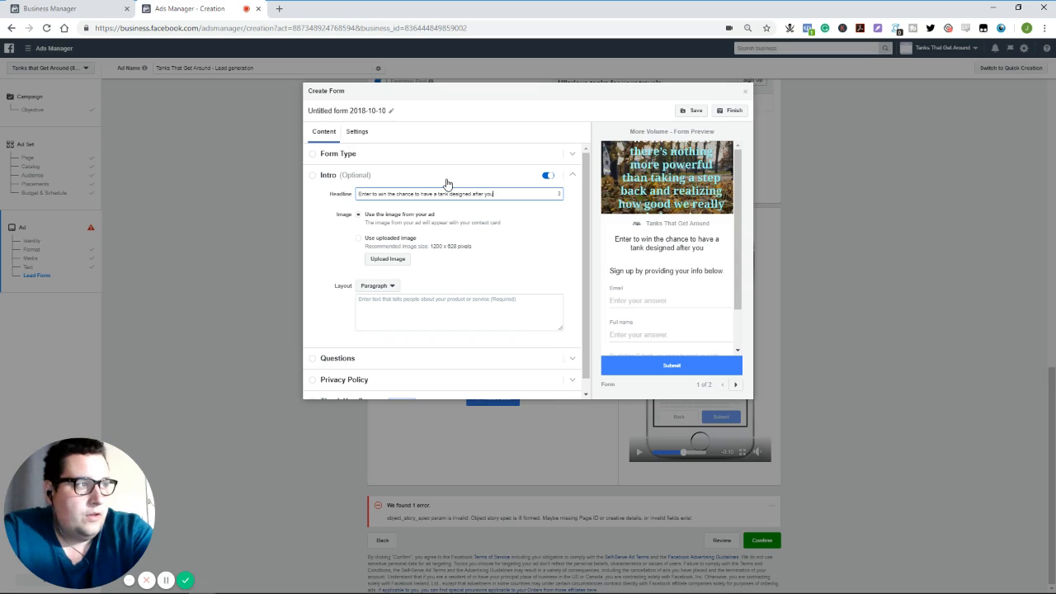
{"action": "type", "text": "!"}
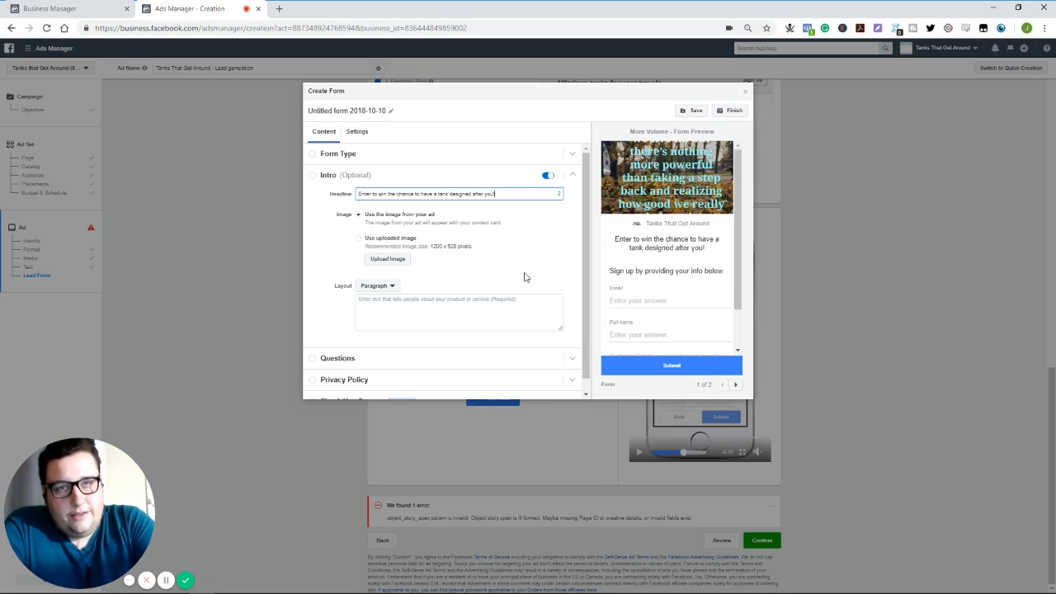
- Begin the intro paragraph with "Tanks that get around is always looking for some more amazing ideas on where to base our funny tank designs off of."
{"action": "left_click", "coordinate": [391, 303]}
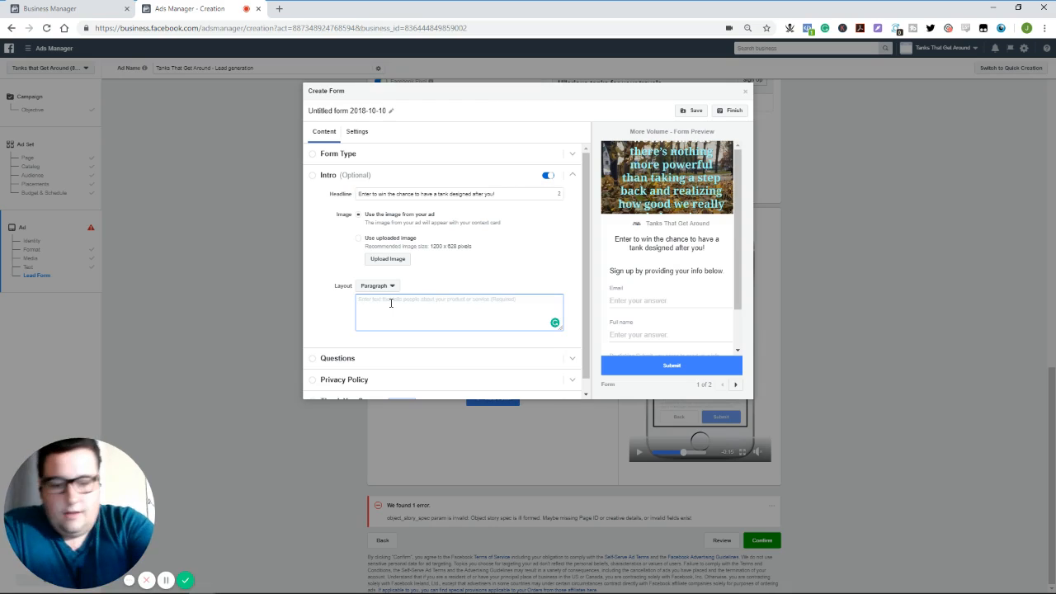
{"action": "type", "text": "Tanks "}
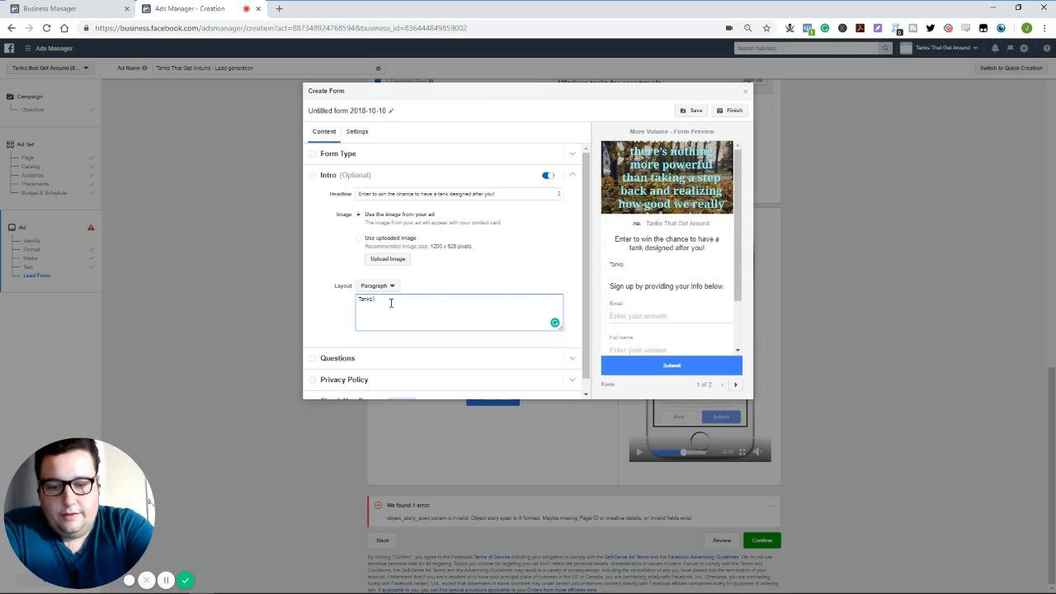
{"action": "type", "text": "that get around is always l"}
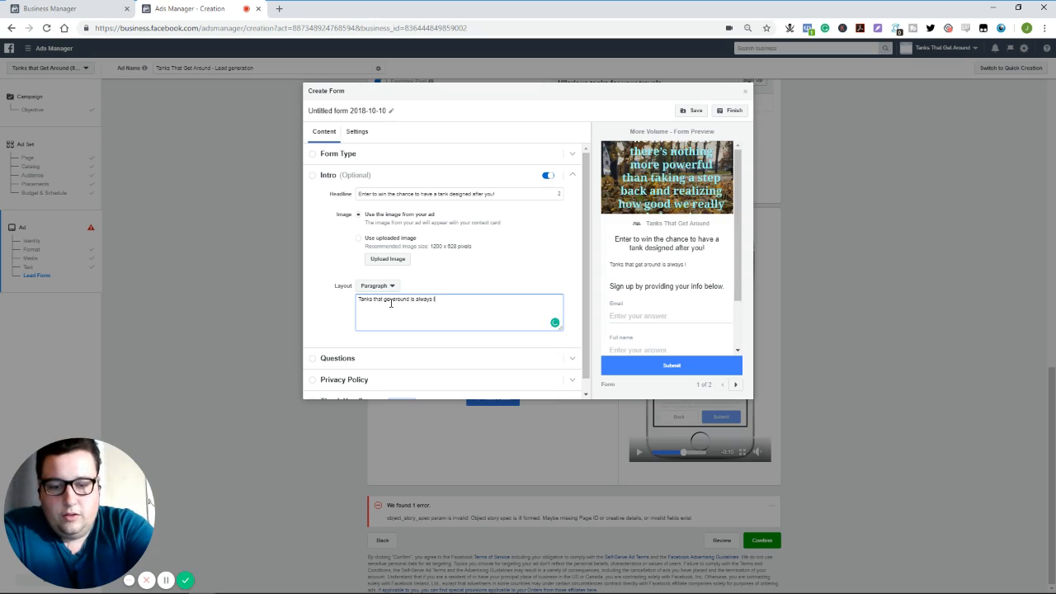
{"action": "type", "text": "ooking for s"}
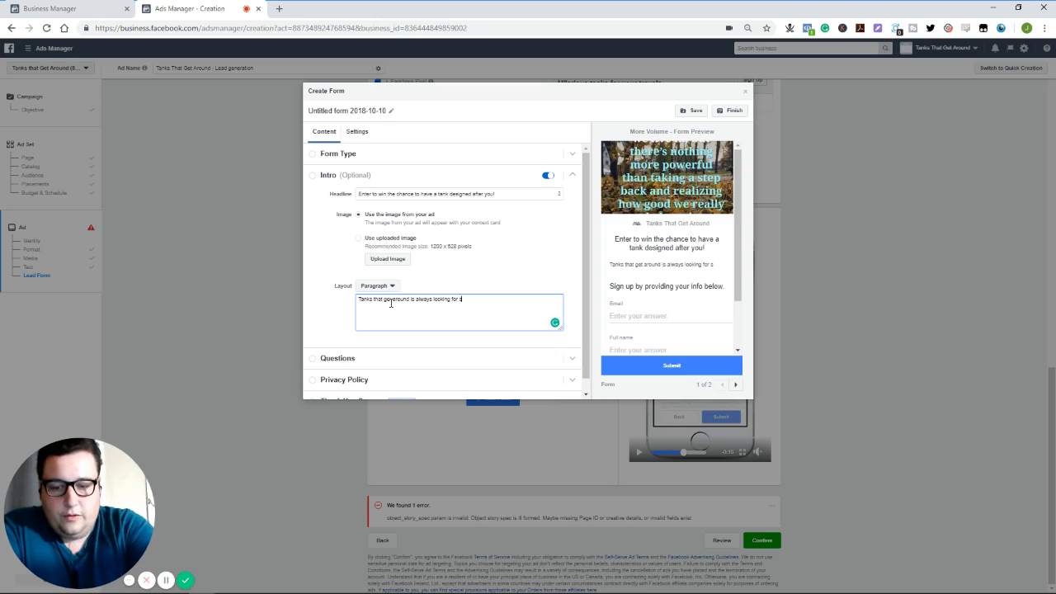
{"action": "type", "text": "ome more ama"}
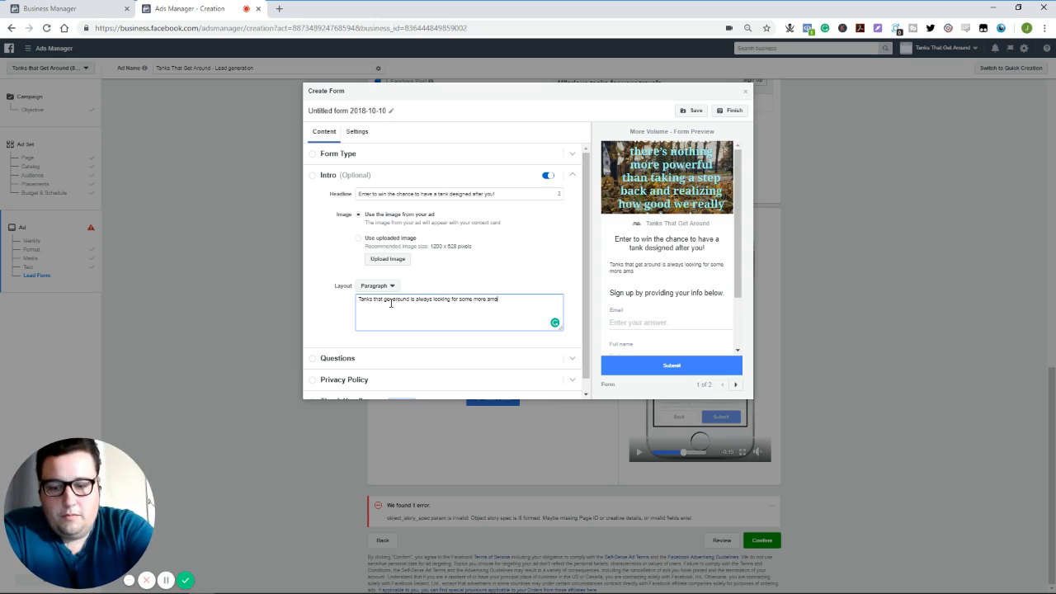
{"action": "type", "text": "zing ideas on "}
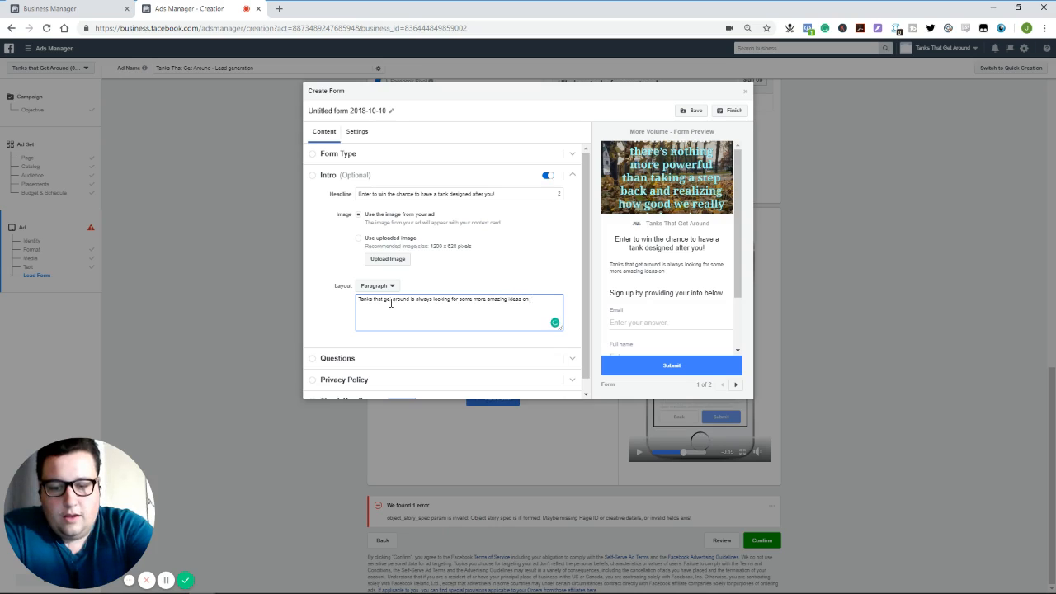
{"action": "type", "text": "where to base"}
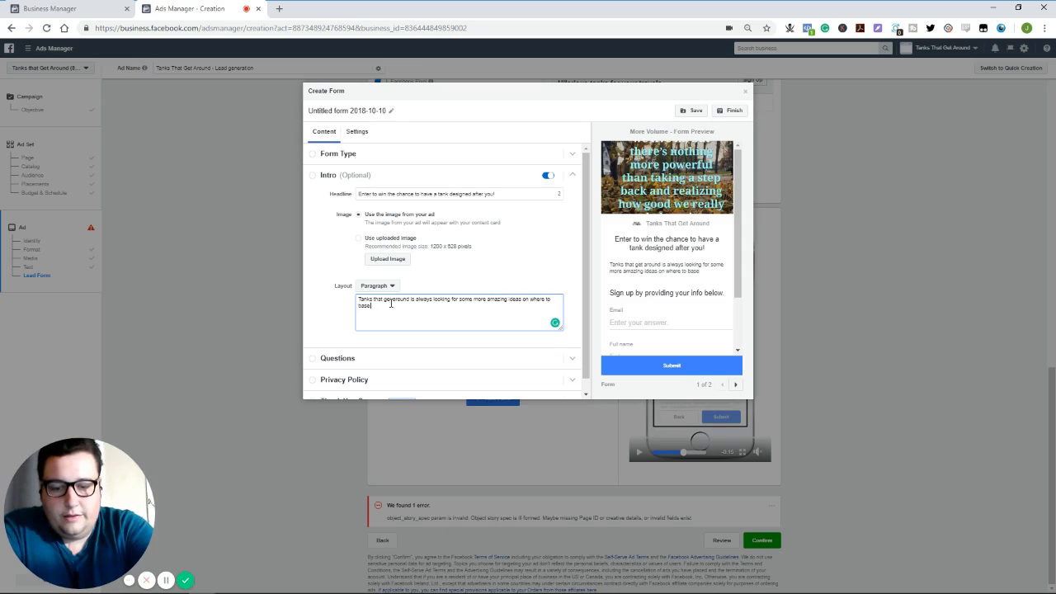
{"action": "type", "text": " our fu"}
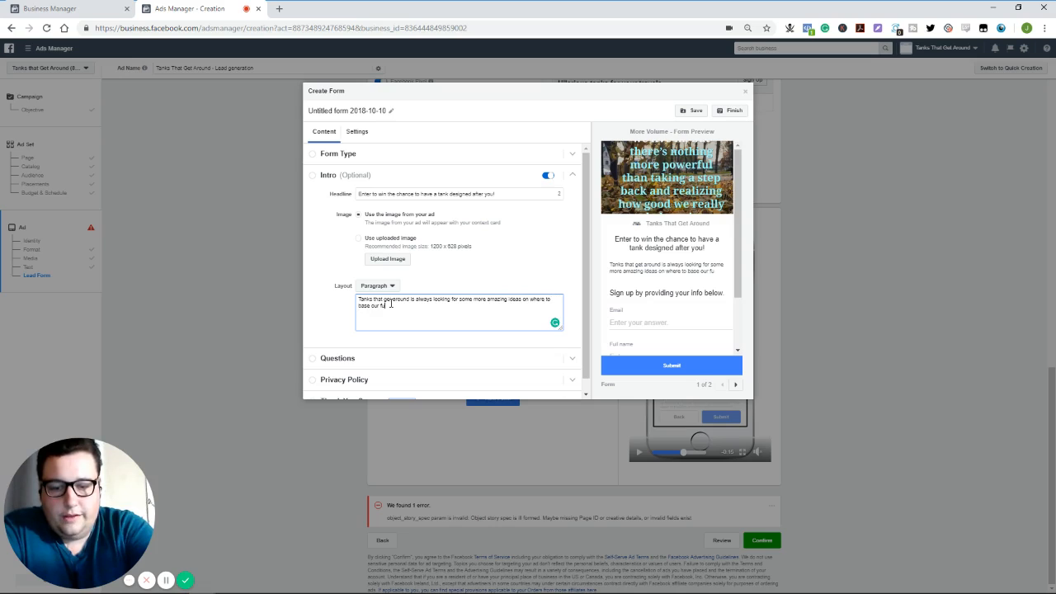
{"action": "type", "text": "nny tank"}
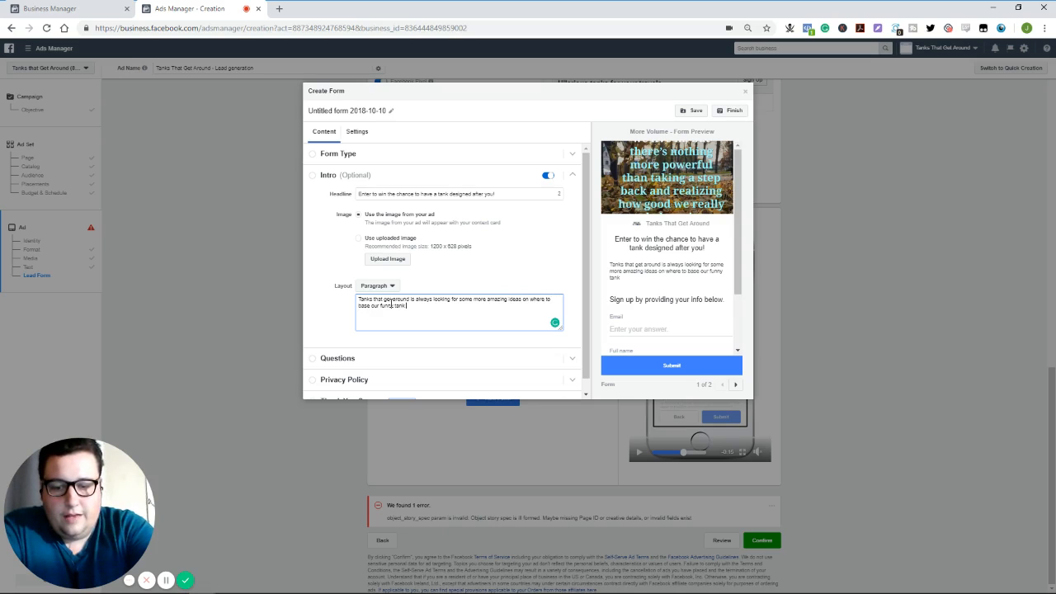
{"action": "type", "text": " design"}
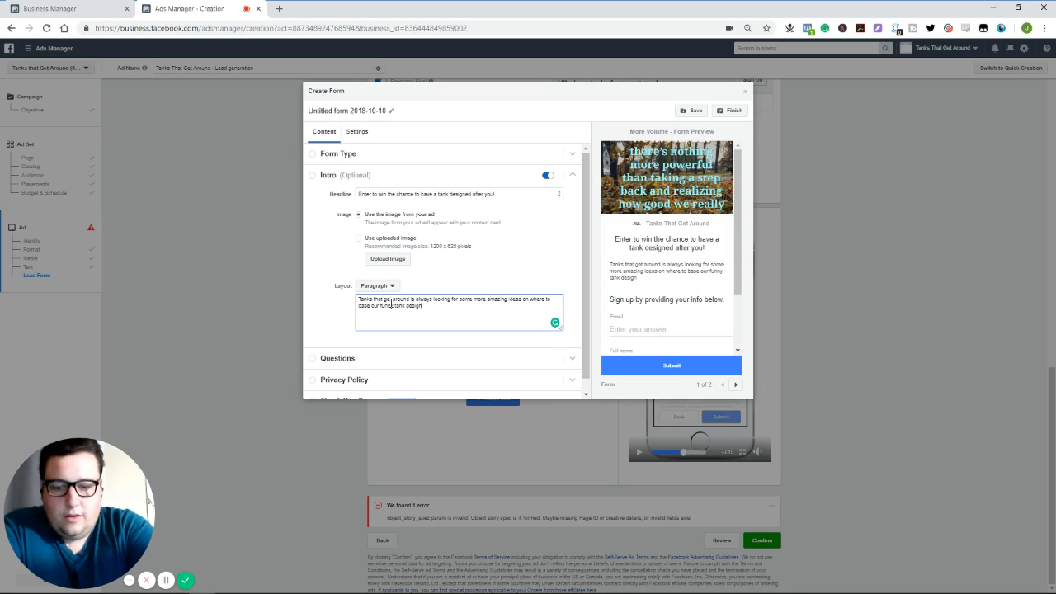
{"action": "type", "text": "s off of."}
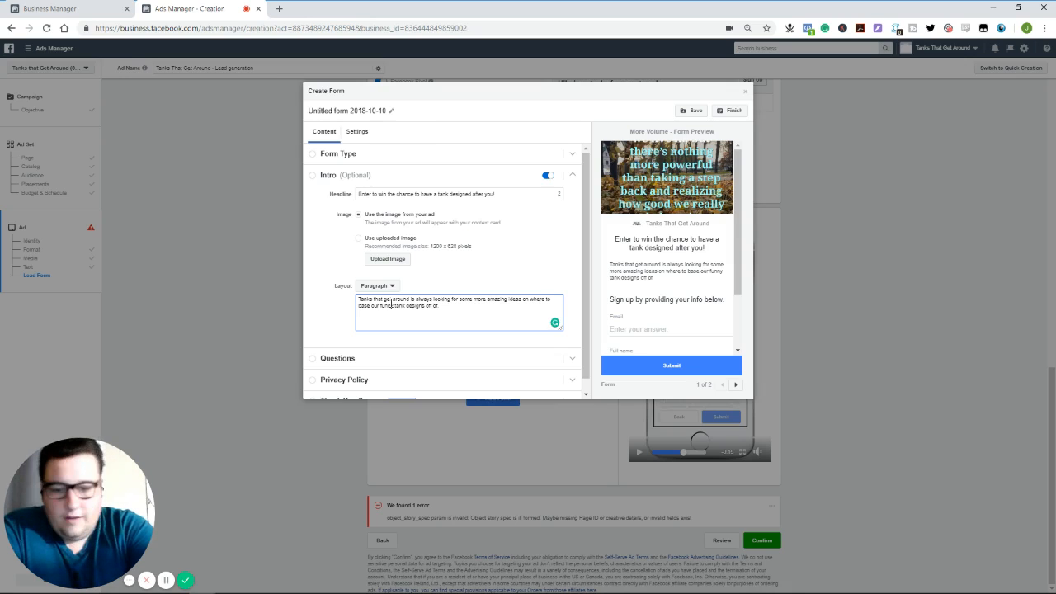
{"action": "type", "text": " Enter"}
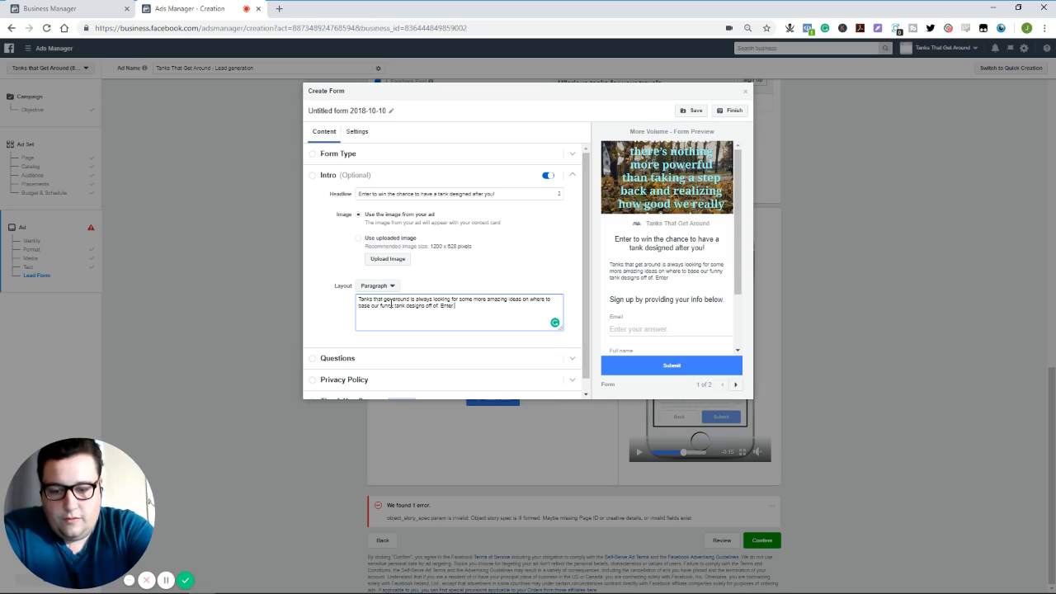
{"action": "type", "text": " for the chance to "}
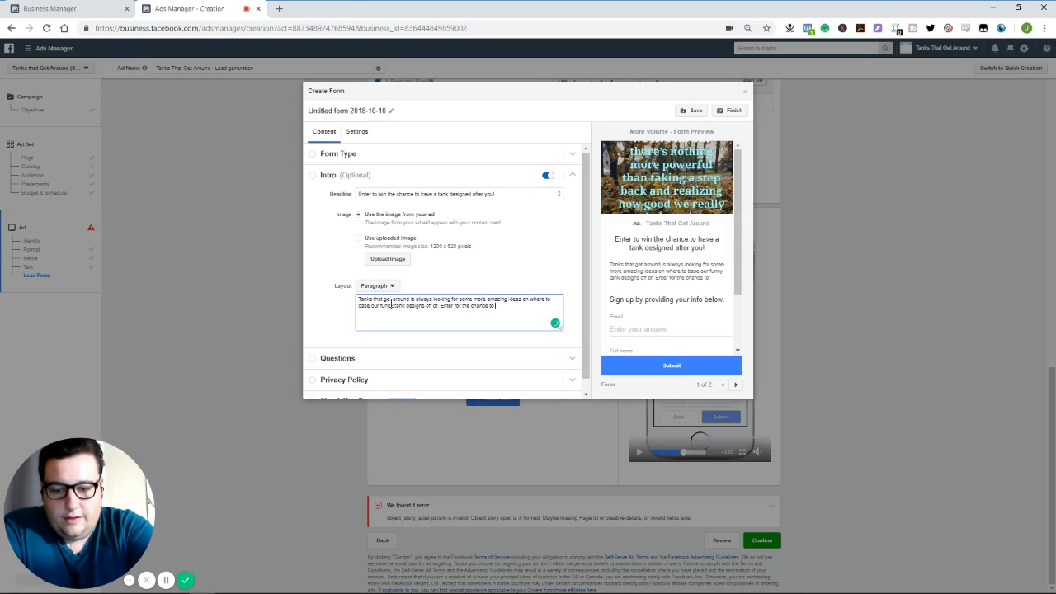
{"action": "type", "text": "have our designe"}
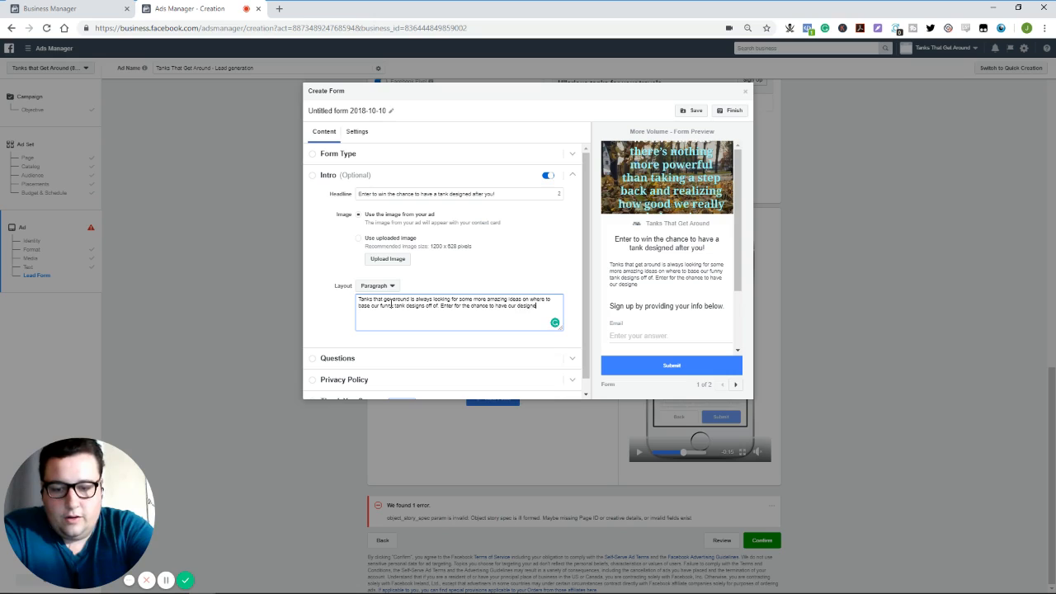
{"action": "type", "text": "r work with you"}
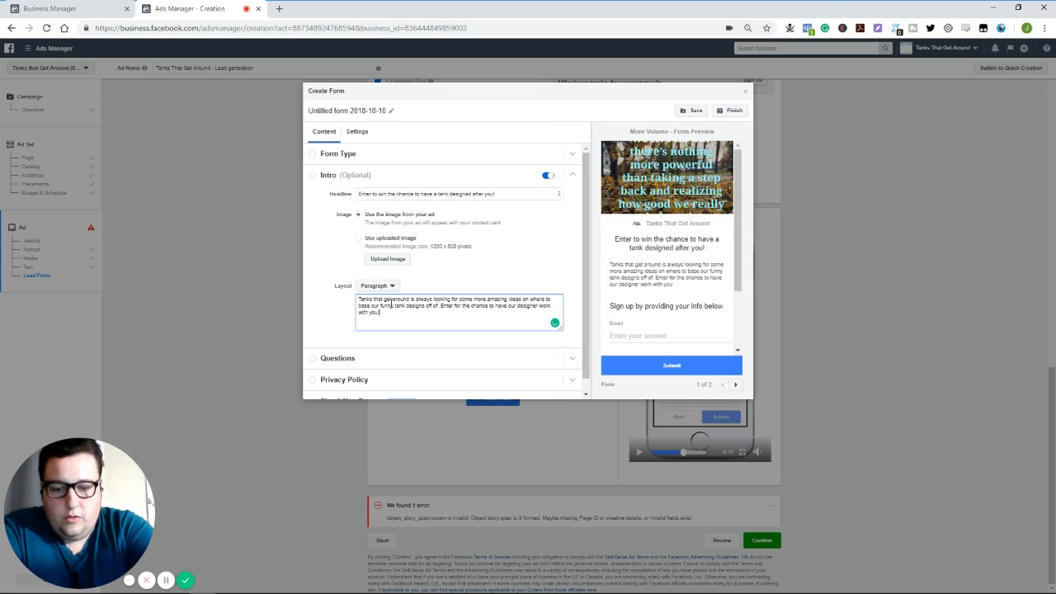
{"action": "type", "text": " to create "}
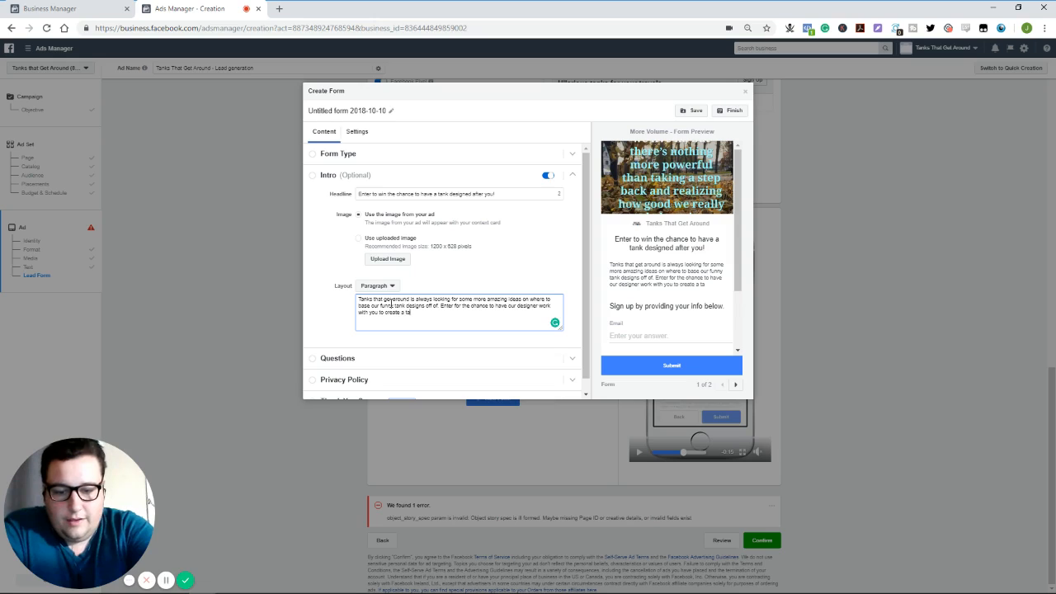
{"action": "type", "text": "a tank that mem"}
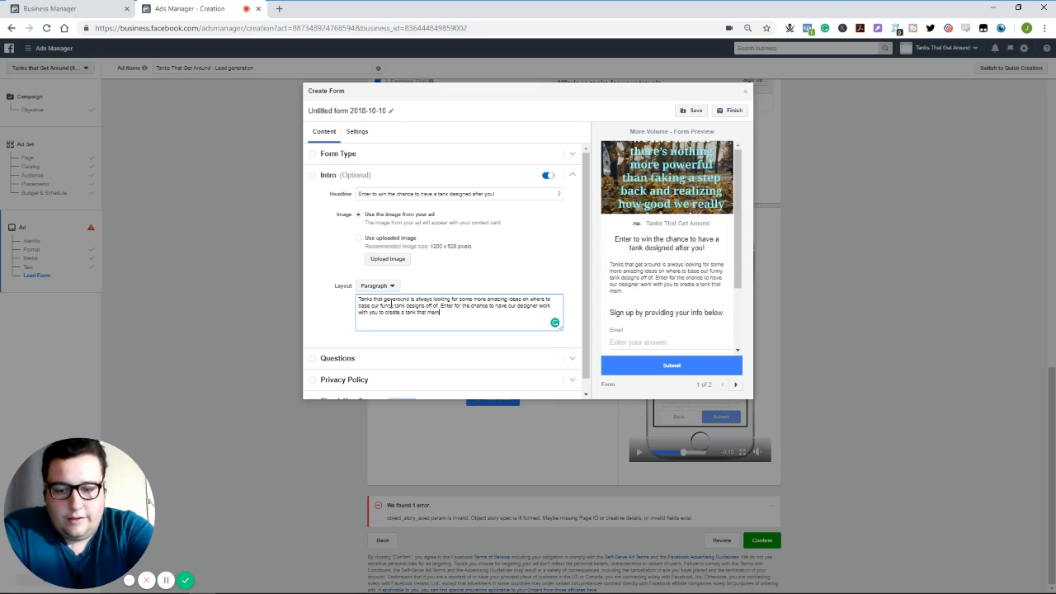
{"action": "type", "text": "orial"}
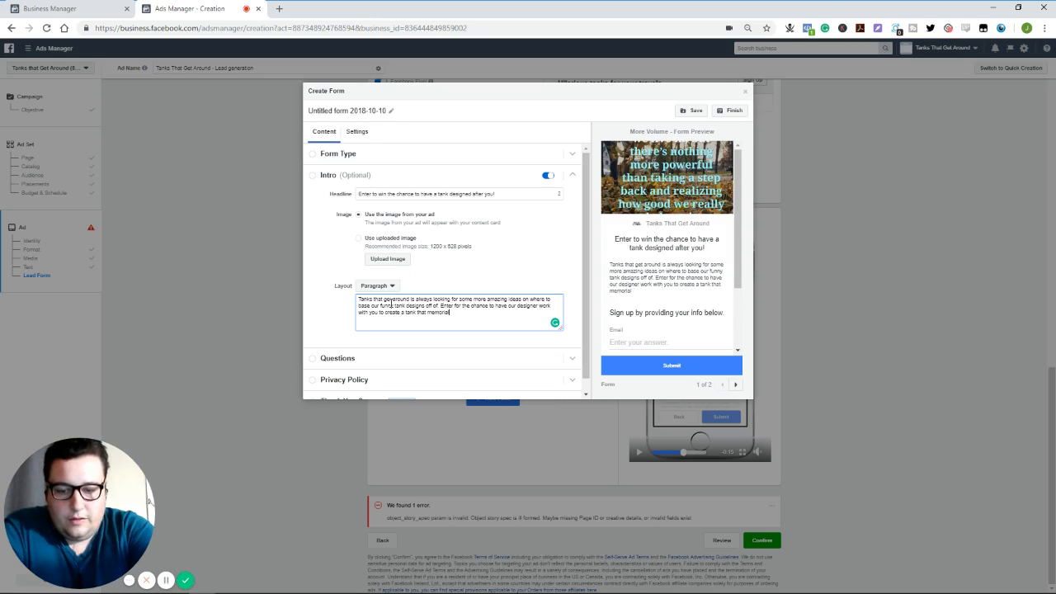
{"action": "type", "text": "izes you"}
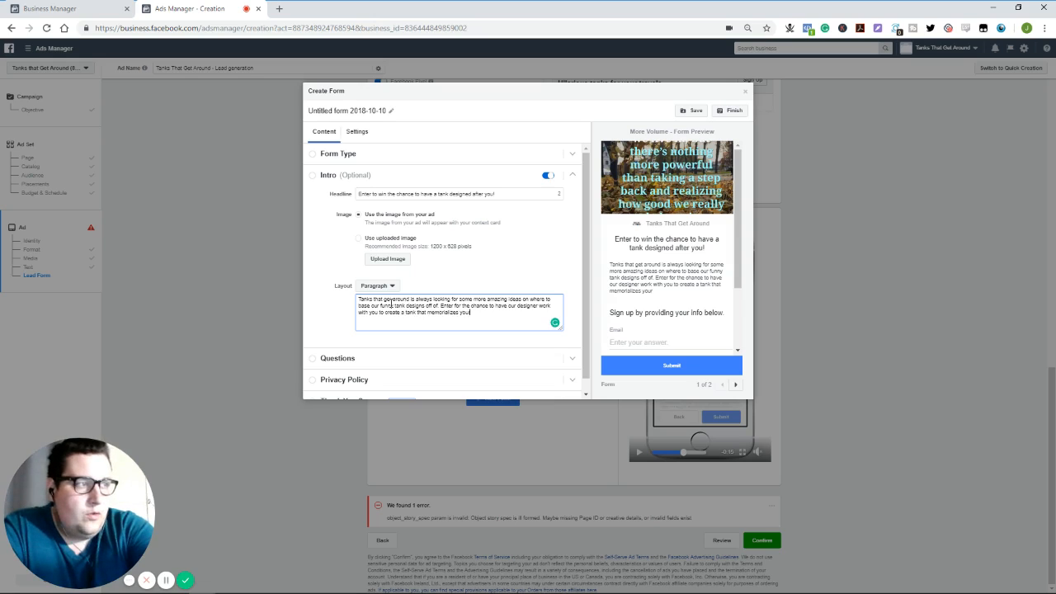
{"action": "type", "text": "r favorite travel spot."}
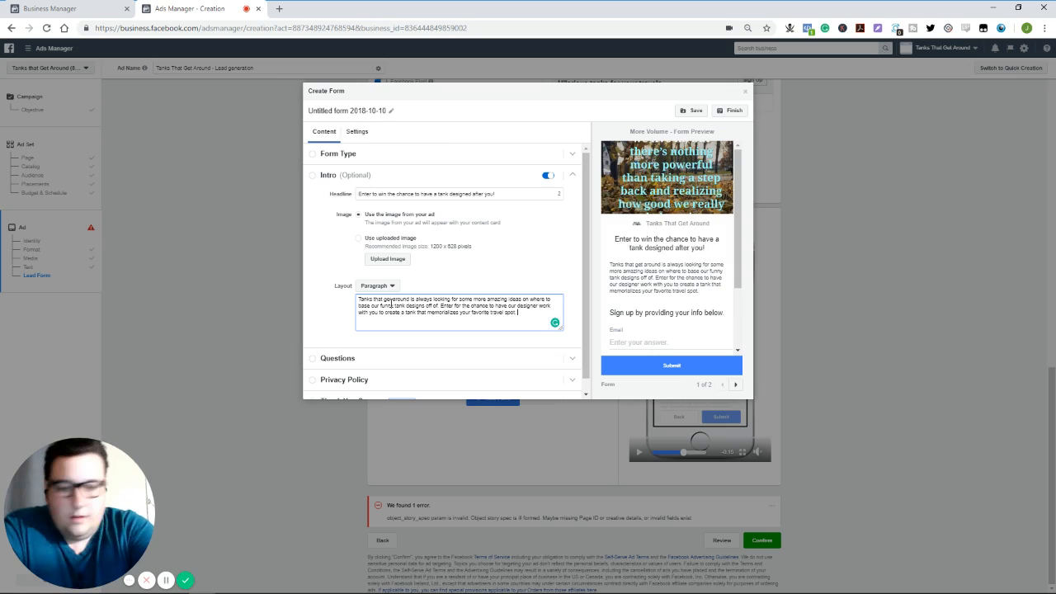
{"action": "type", "text": " Bonus"}
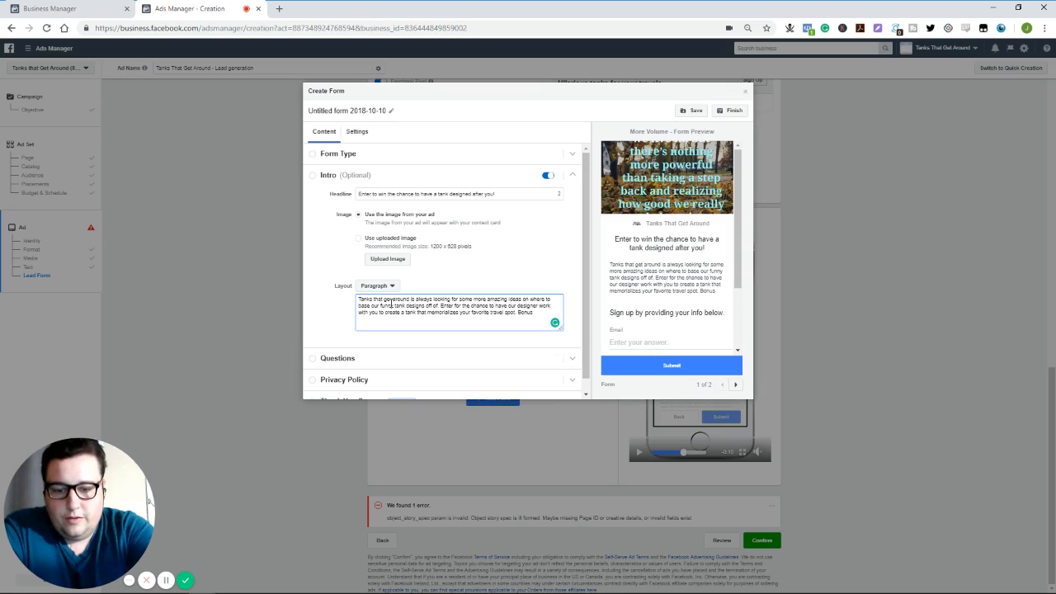
{"action": "type", "text": " points, w"}
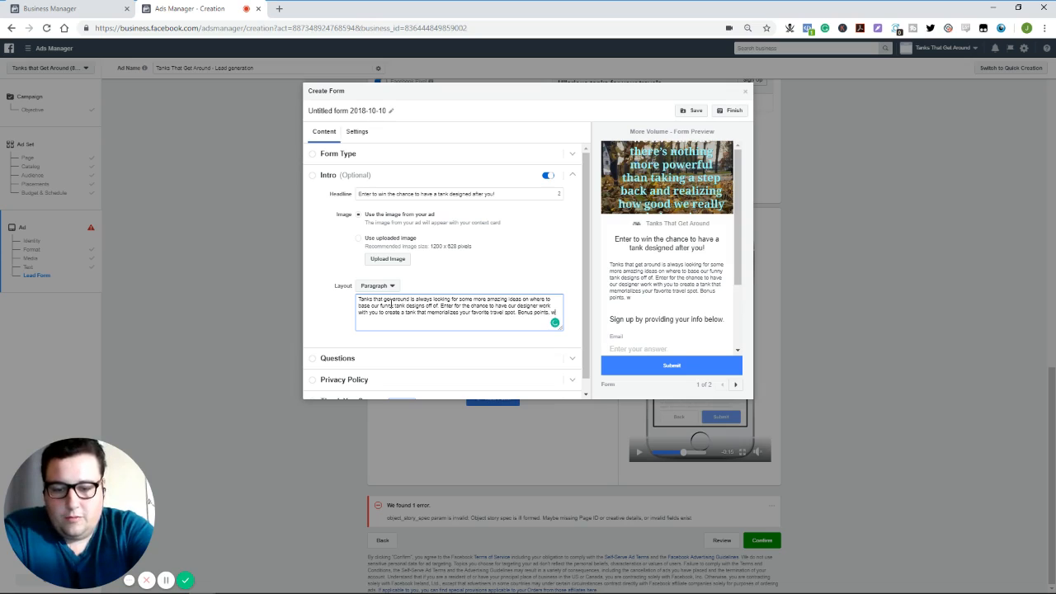
{"action": "type", "text": "e'll donate"}
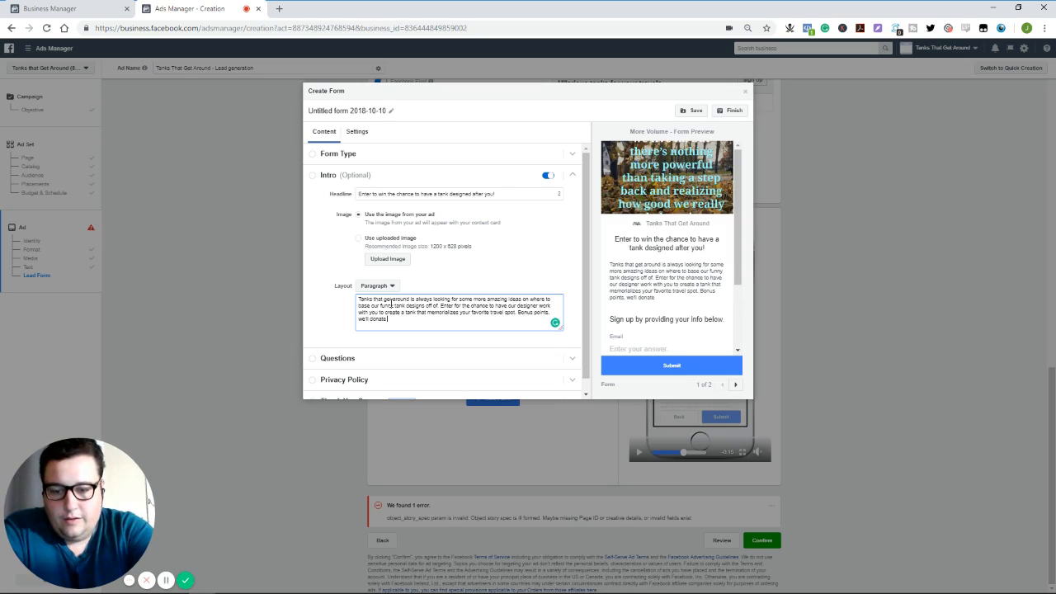
{"action": "type", "text": " 20% of"}
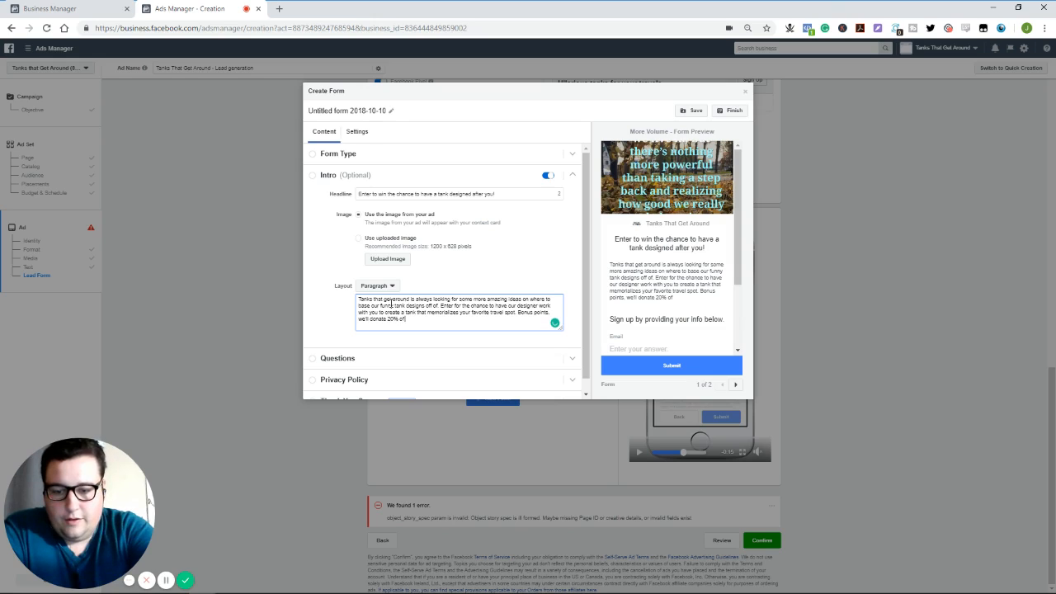
{"action": "type", "text": " profits to the c"}
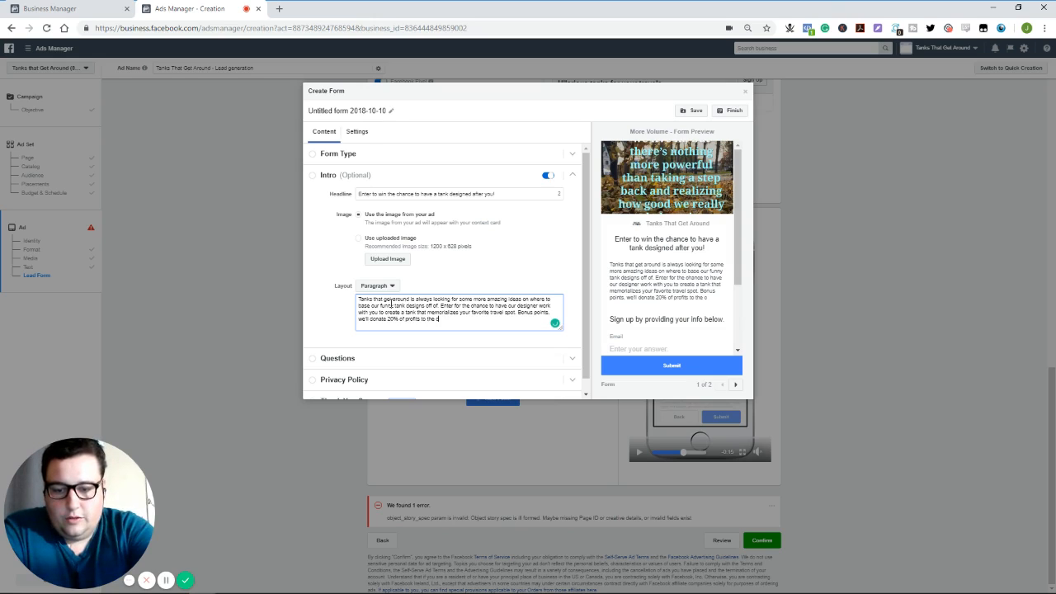
{"action": "type", "text": "harity of your"}
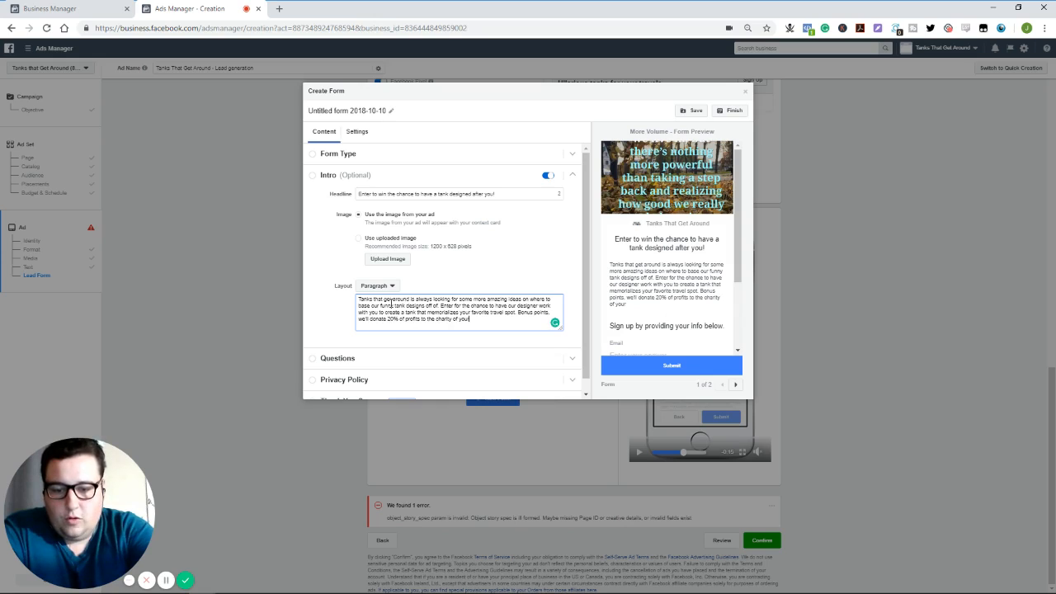
{"action": "type", "text": " choice, and t"}
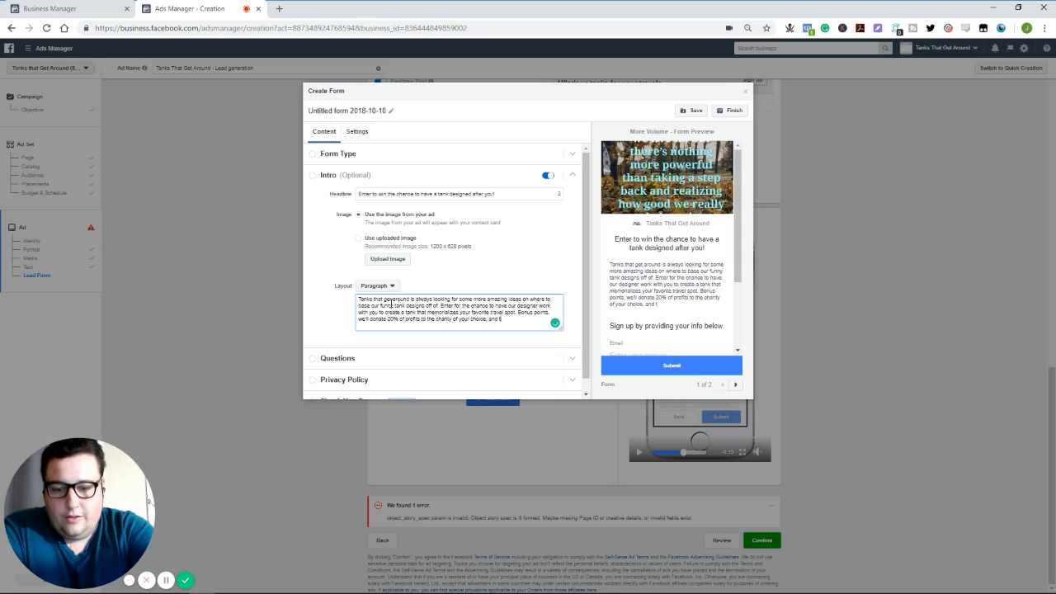
{"action": "type", "text": "he shirt"}
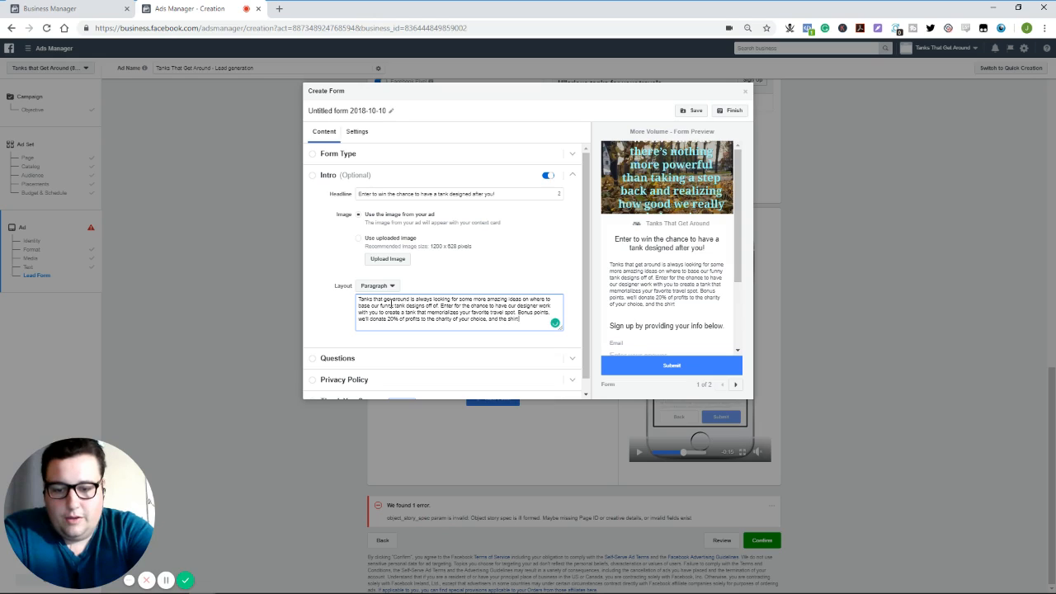
{"action": "type", "text": " will be name"}
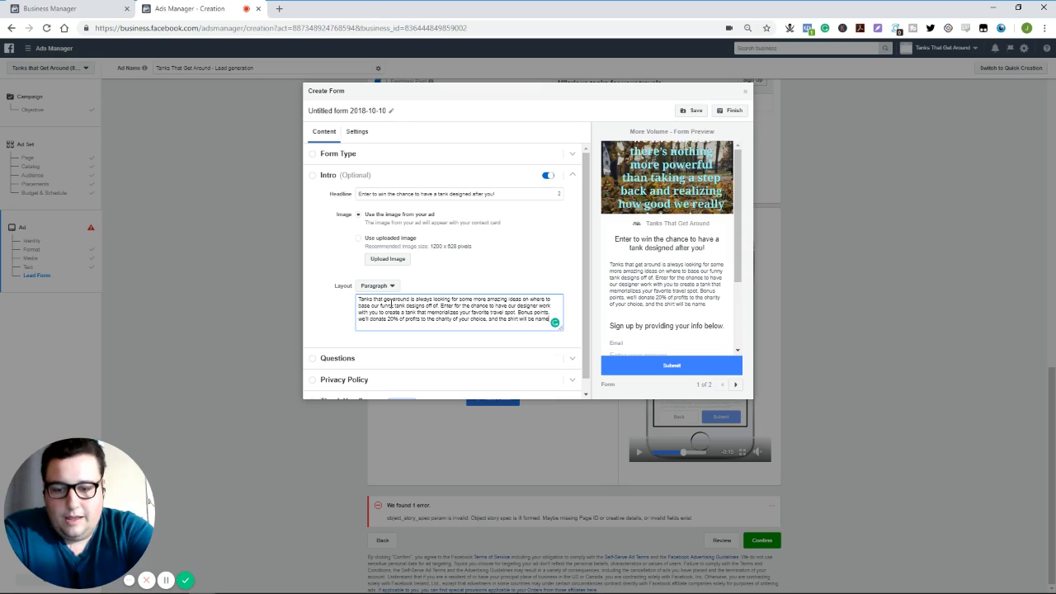
{"action": "type", "text": "d after you."}
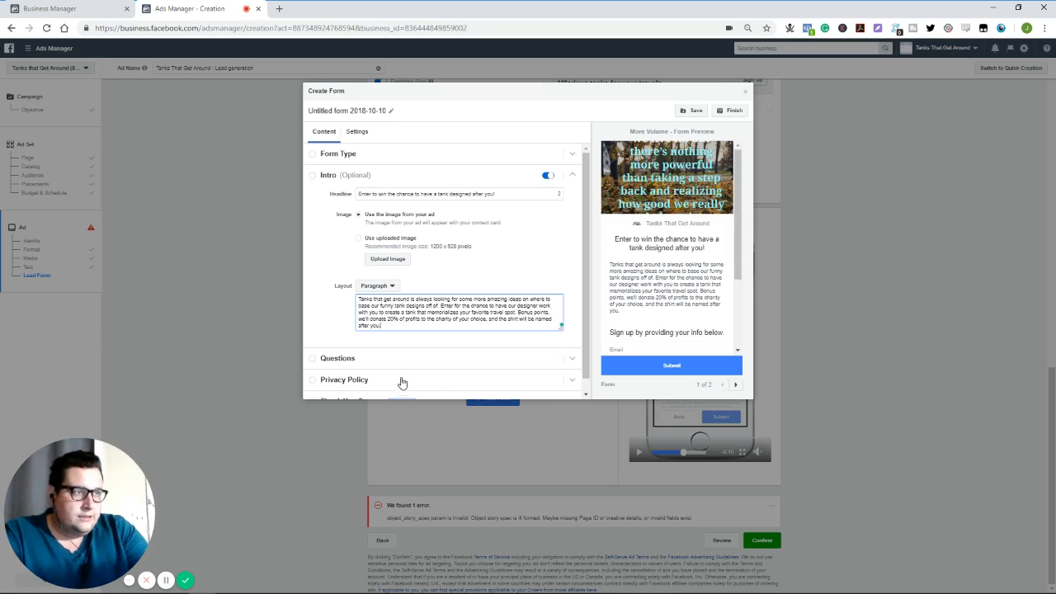
- Set the headline of the lead form's Questions section to "Sign up for your chance to win."
{"action": "scroll", "coordinate": [463, 284], "scroll_direction": "down", "scroll_amount": 1}
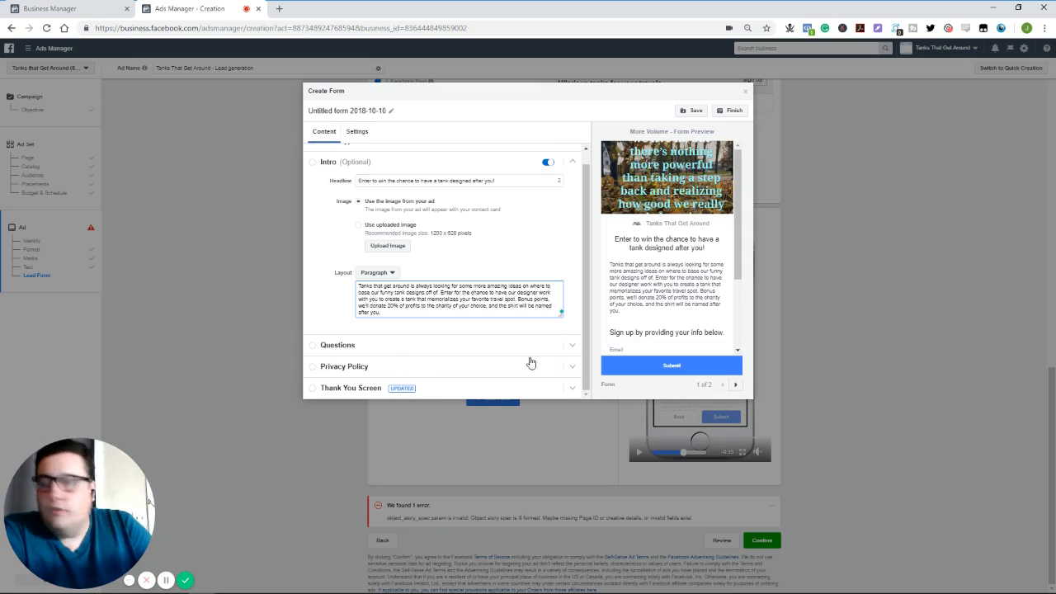
{"action": "left_click", "coordinate": [574, 349]}
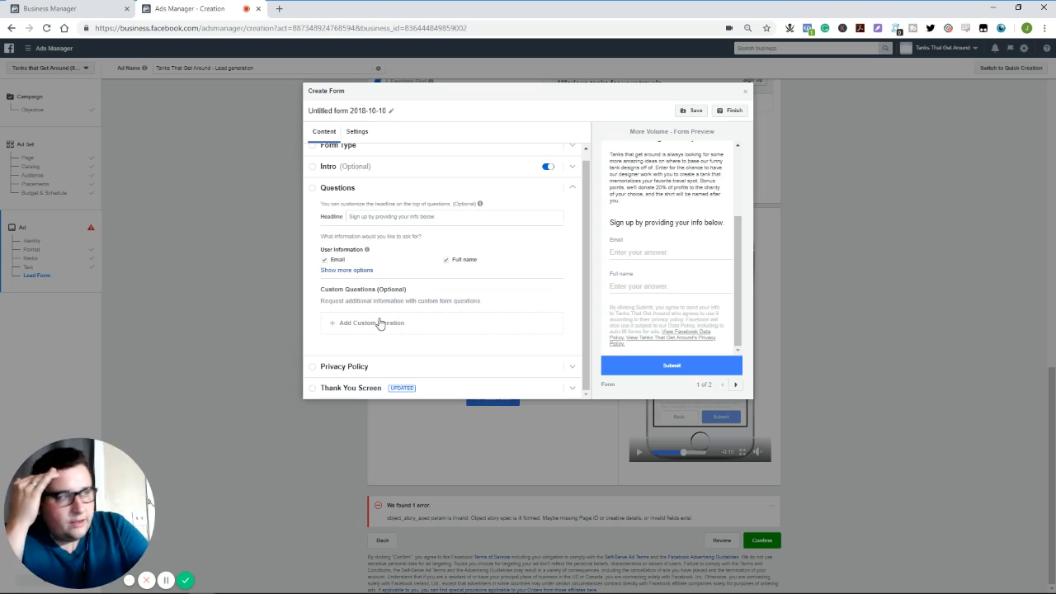
{"action": "left_click", "coordinate": [369, 219]}
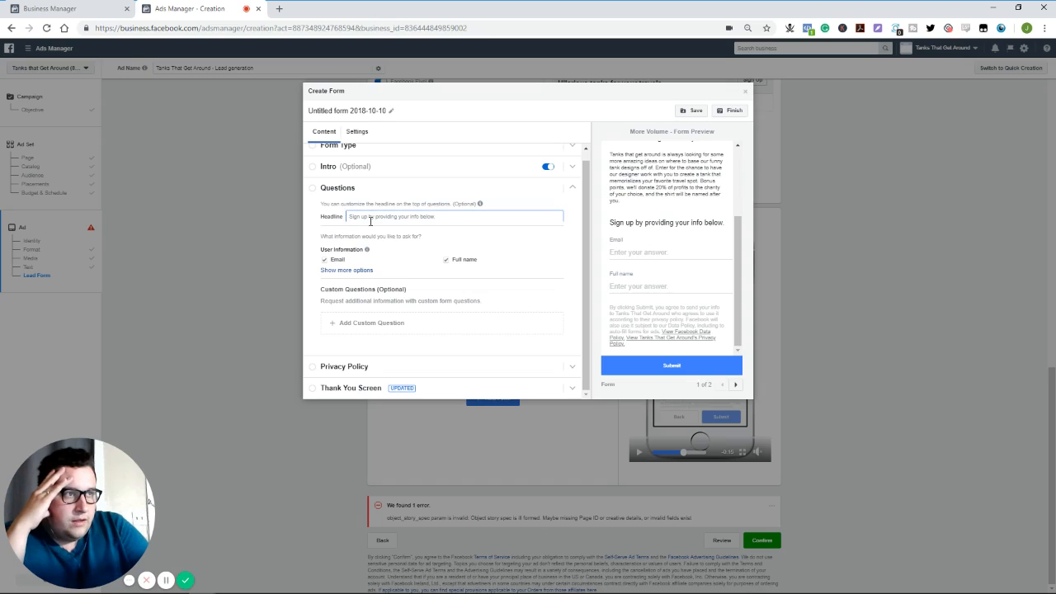
{"action": "type", "text": "S"}
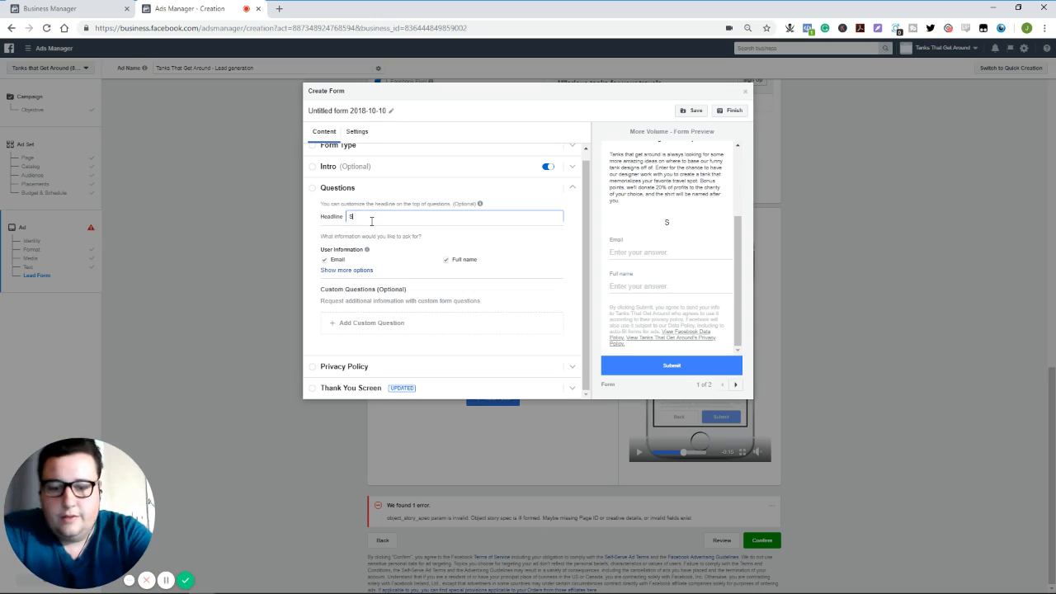
{"action": "type", "text": "ign up for you"}
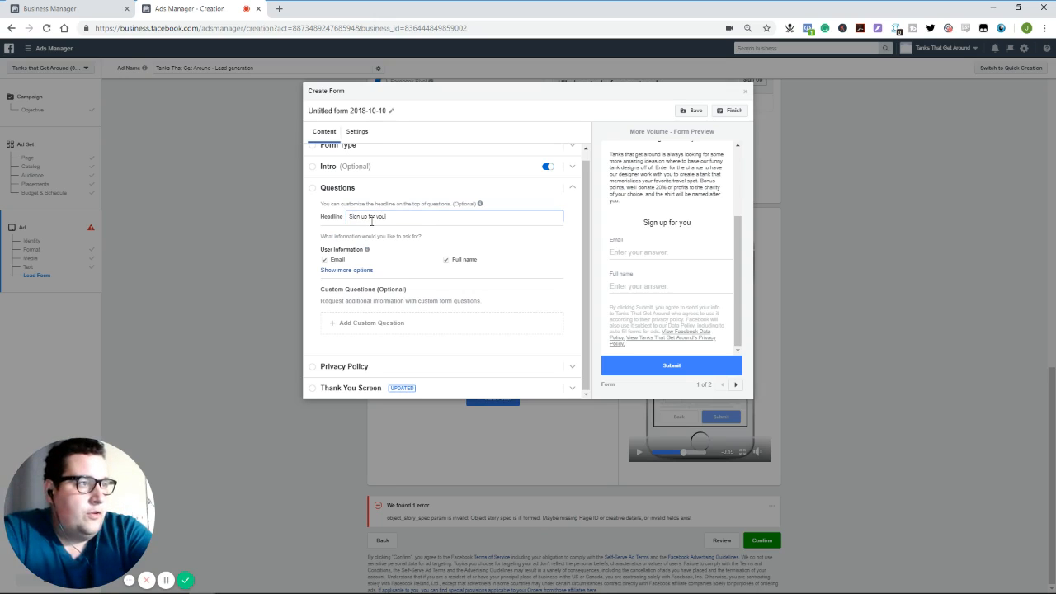
{"action": "type", "text": "r chance to win."}
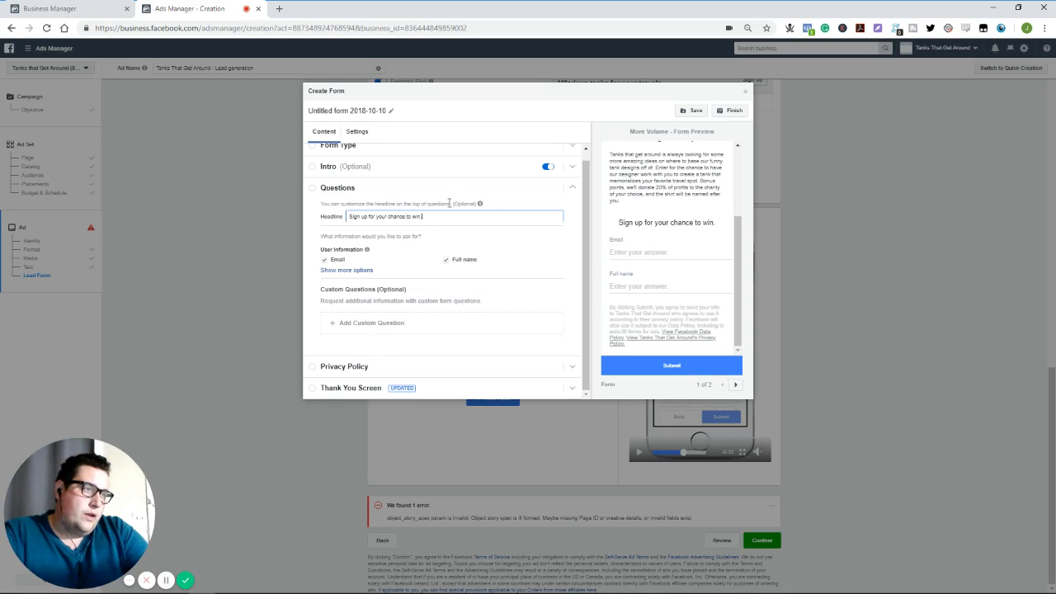
- Try out an Appointment Scheduling and a Conditional custom question in turn, deleting each one from the form
{"action": "left_click", "coordinate": [384, 323]}
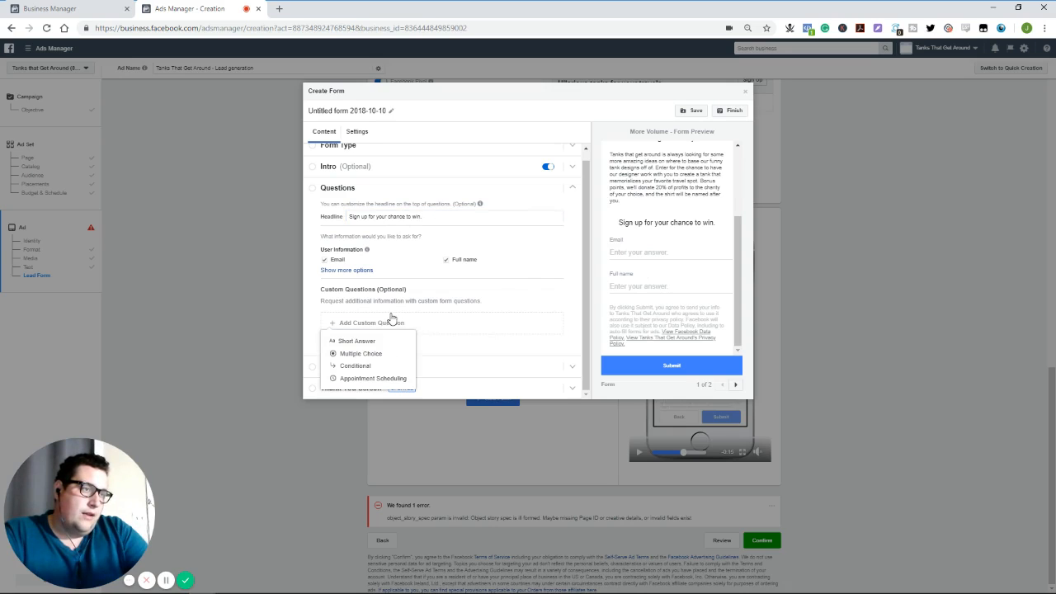
{"action": "left_click", "coordinate": [384, 380]}
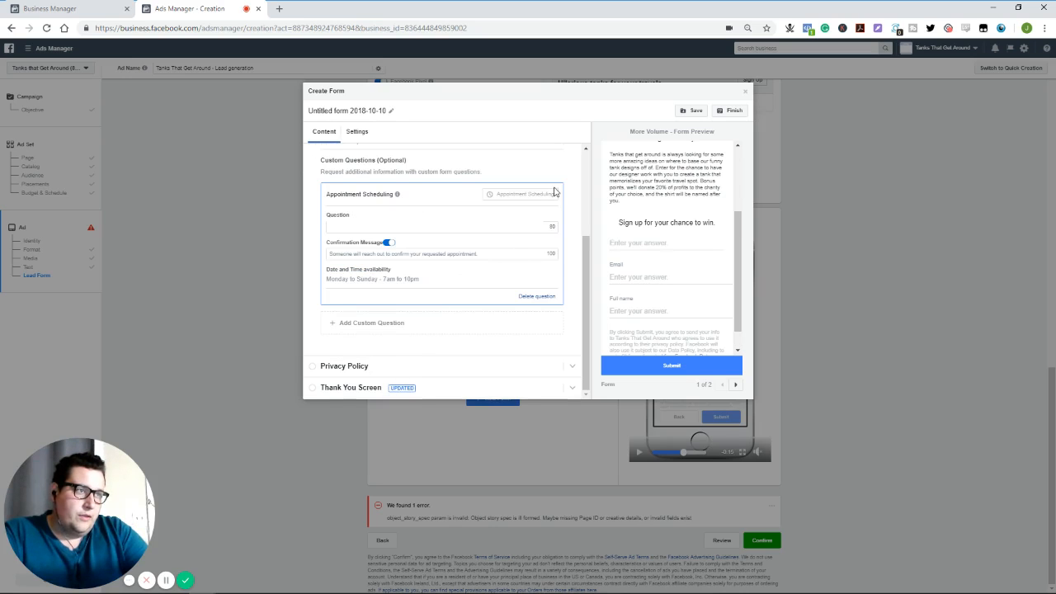
{"action": "left_click", "coordinate": [537, 299]}
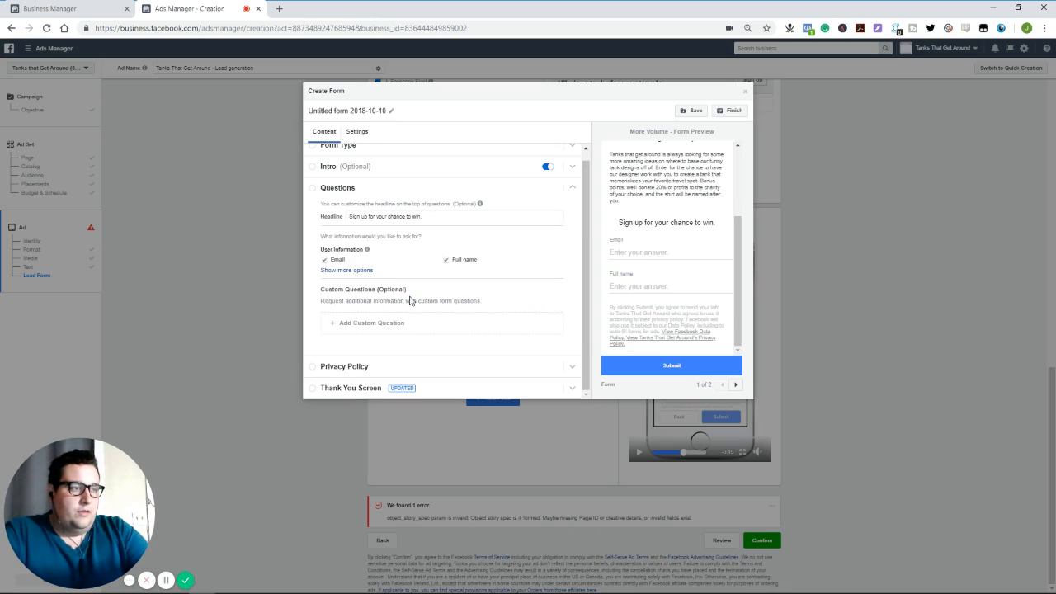
{"action": "left_click", "coordinate": [348, 326]}
{"action": "left_click", "coordinate": [351, 366]}
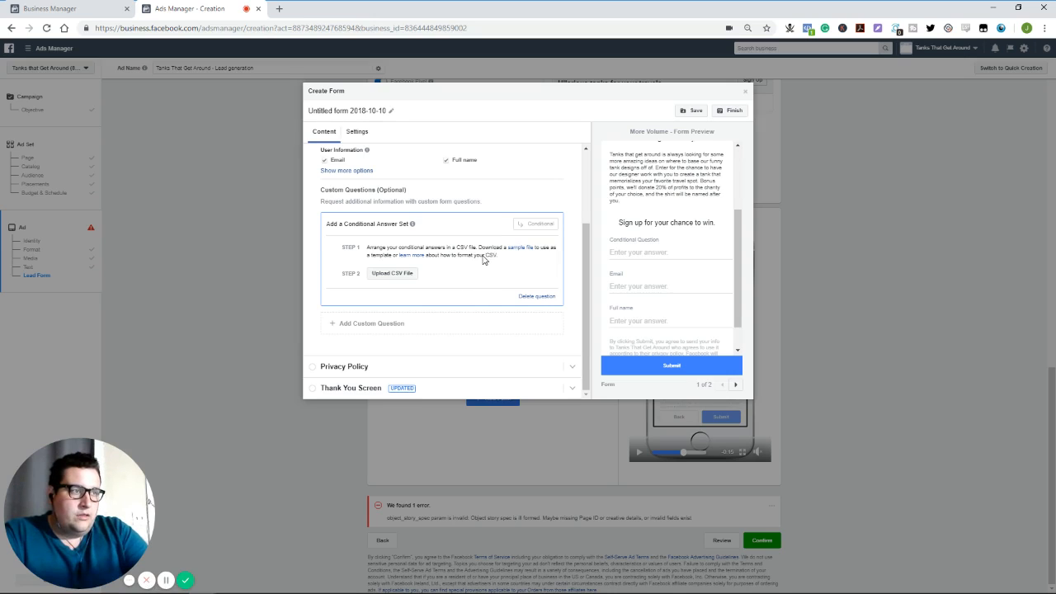
{"action": "left_click", "coordinate": [537, 296]}
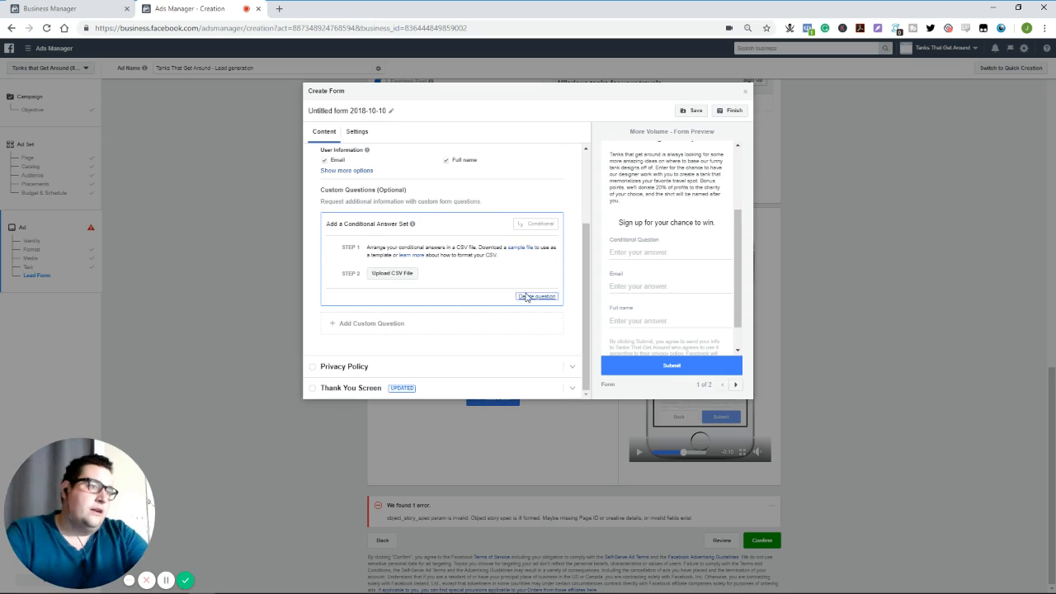
- Try out a Short Answer and a Multiple Choice custom question in turn, deleting each one from the form
{"action": "left_click", "coordinate": [365, 327]}
{"action": "left_click", "coordinate": [360, 340]}
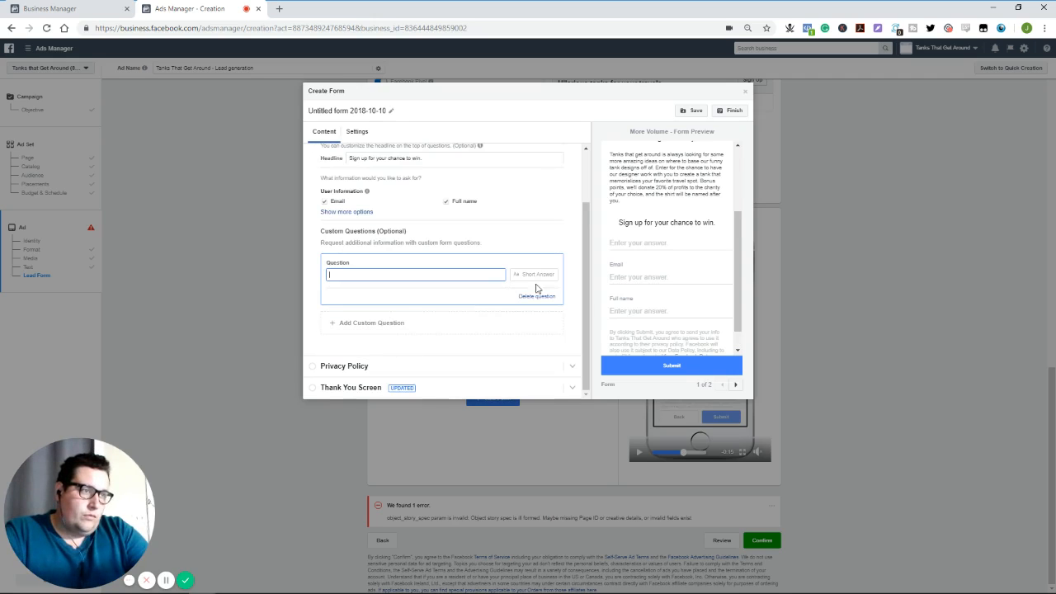
{"action": "left_click", "coordinate": [545, 297]}
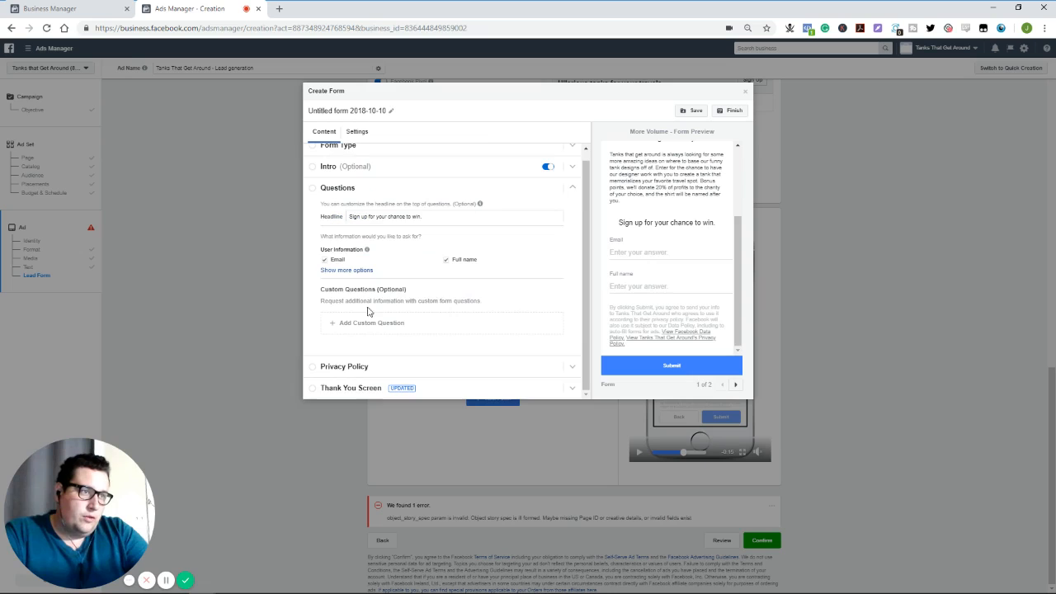
{"action": "left_click", "coordinate": [366, 322]}
{"action": "left_click", "coordinate": [373, 354]}
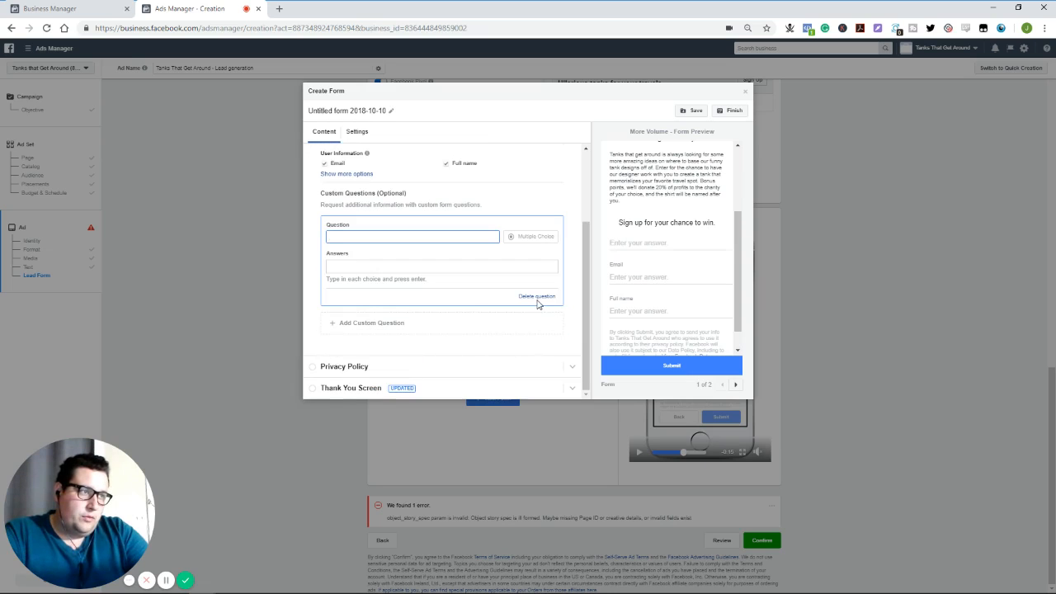
{"action": "left_click", "coordinate": [538, 298]}
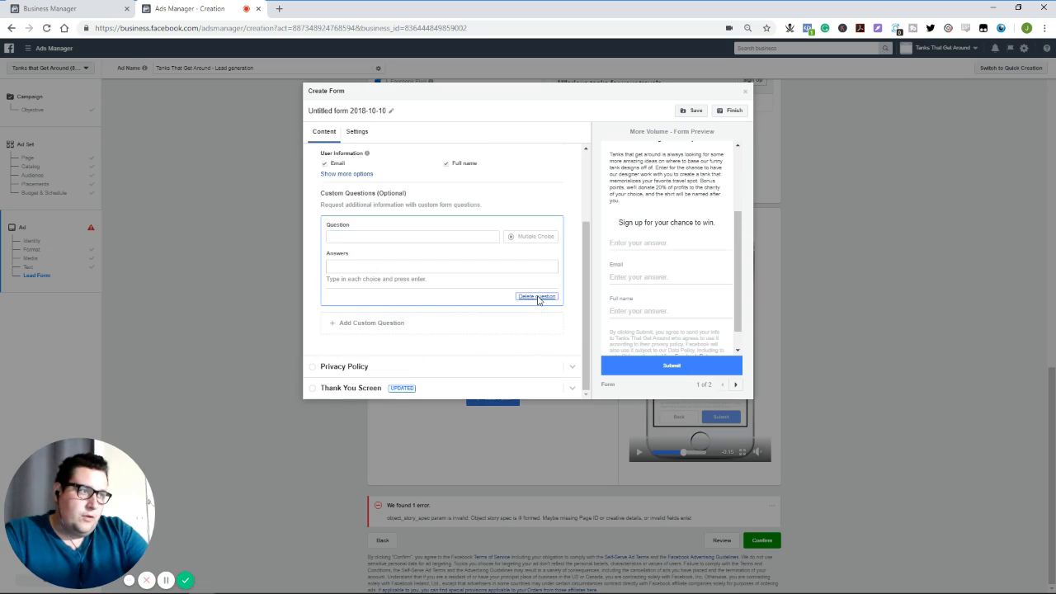
- Set the link text in the lead form's Privacy Policy section to "Privacy Policy"
{"action": "left_click", "coordinate": [404, 361]}
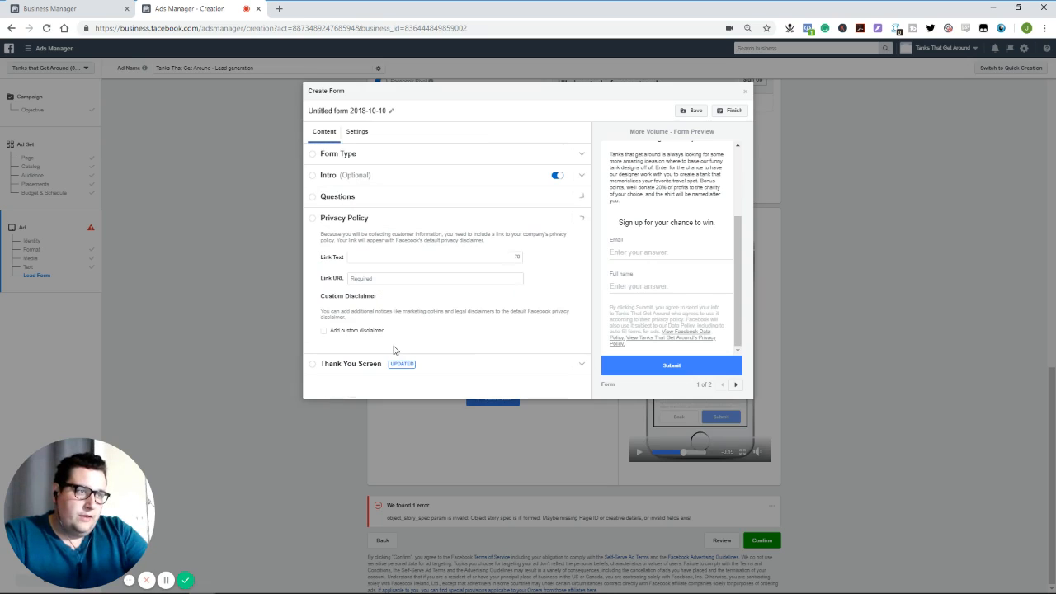
{"action": "left_click", "coordinate": [369, 256]}
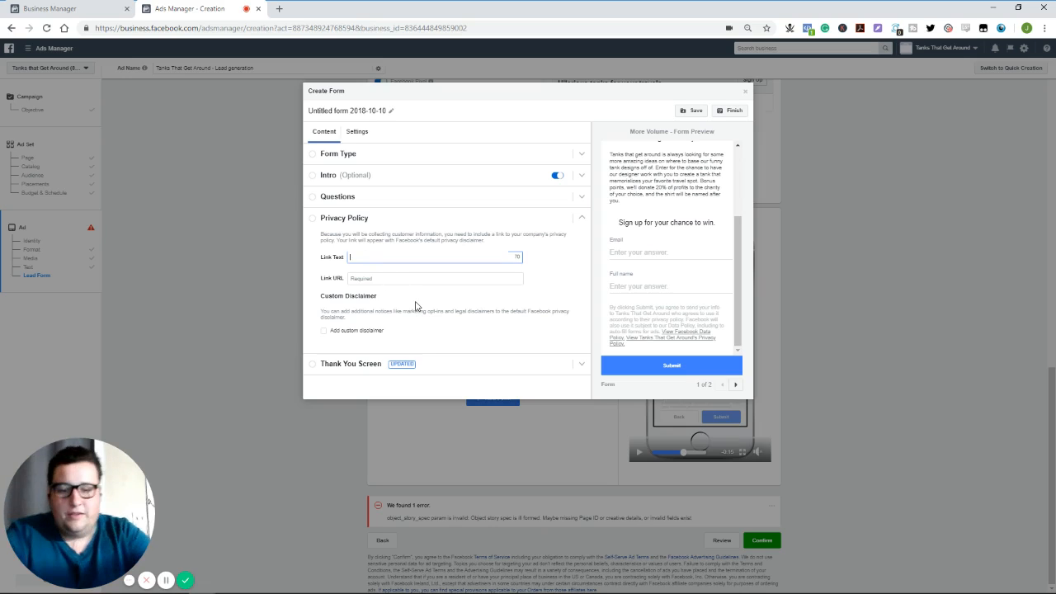
{"action": "type", "text": "Privacy Policy"}
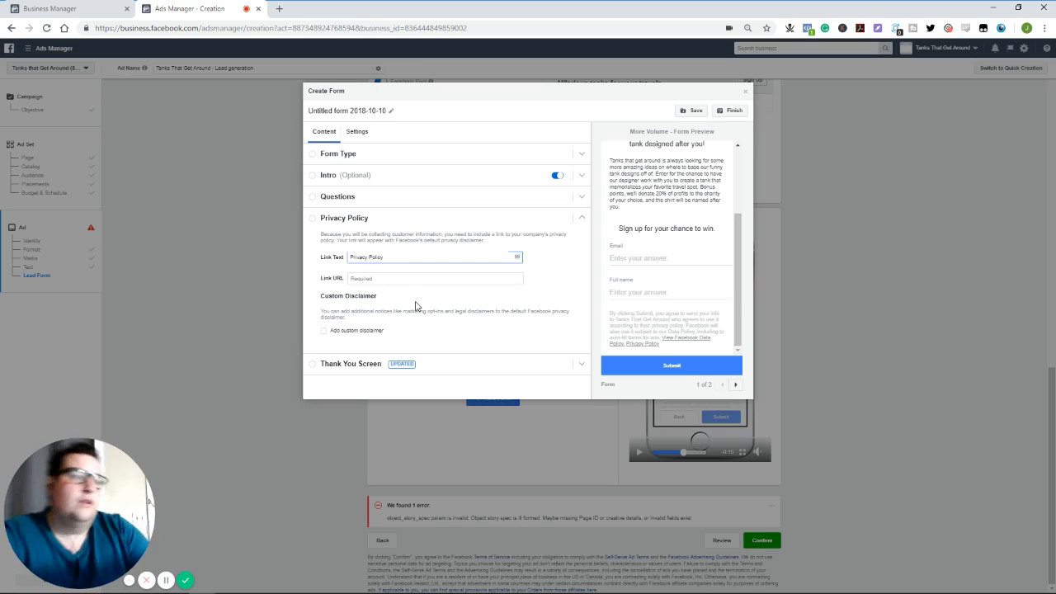
{"action": "left_click", "coordinate": [416, 306]}
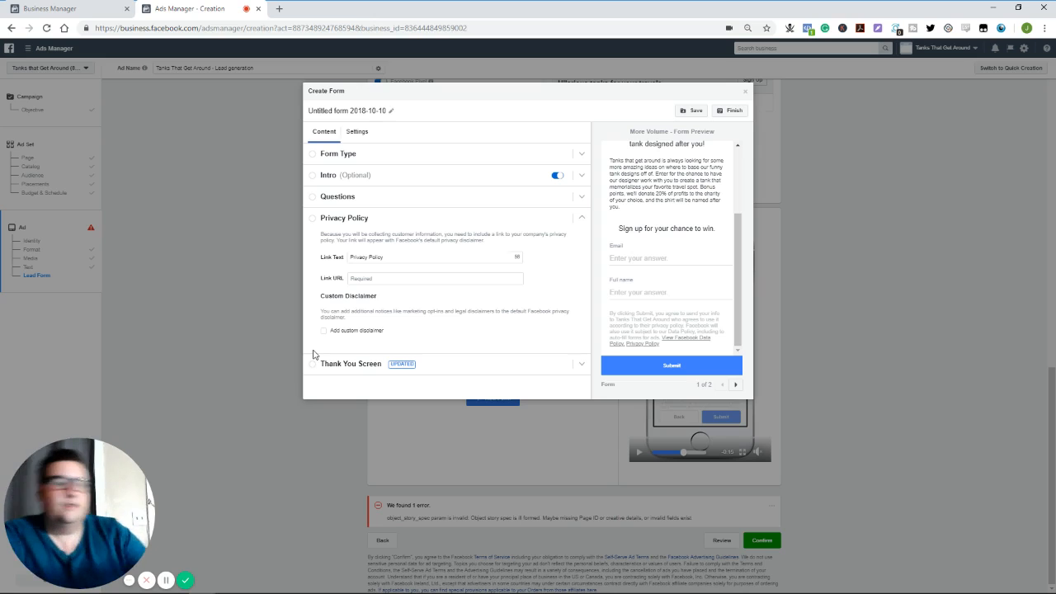
- Expand the lead form's Thank You Screen section and look over the available button types without changing View Website
{"action": "left_click", "coordinate": [581, 364]}
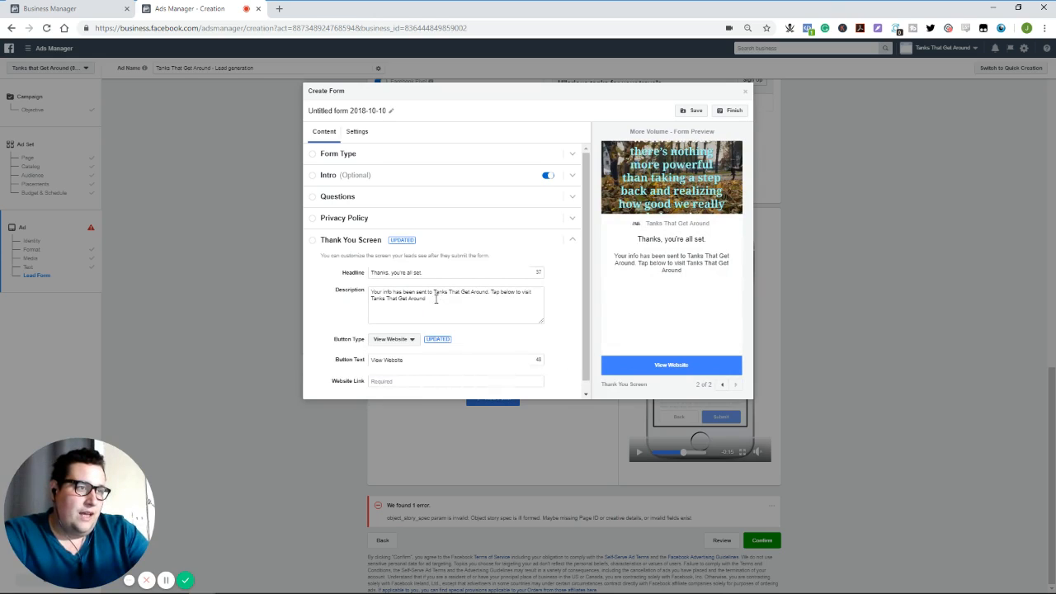
{"action": "scroll", "coordinate": [431, 297], "scroll_direction": "down", "scroll_amount": 1}
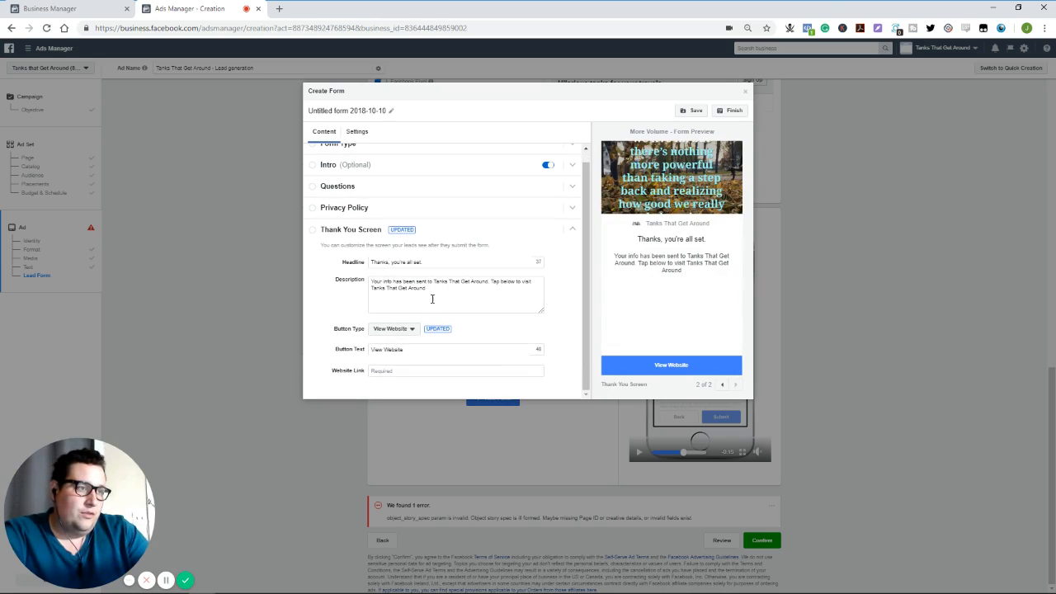
{"action": "left_click", "coordinate": [404, 331]}
{"action": "left_click", "coordinate": [344, 319]}
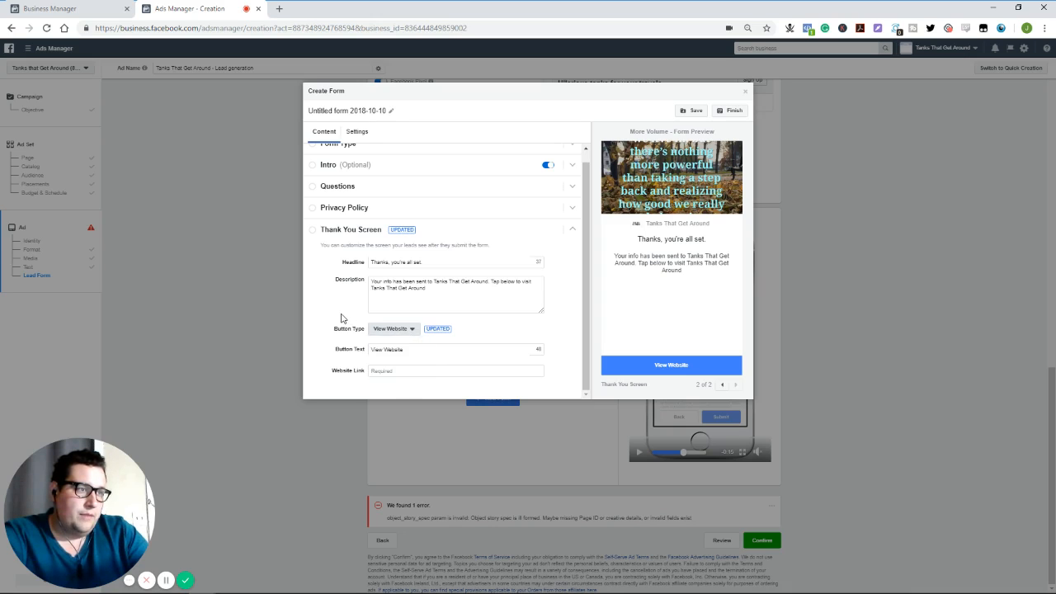
{"action": "left_click", "coordinate": [379, 330]}
{"action": "left_click", "coordinate": [340, 312]}
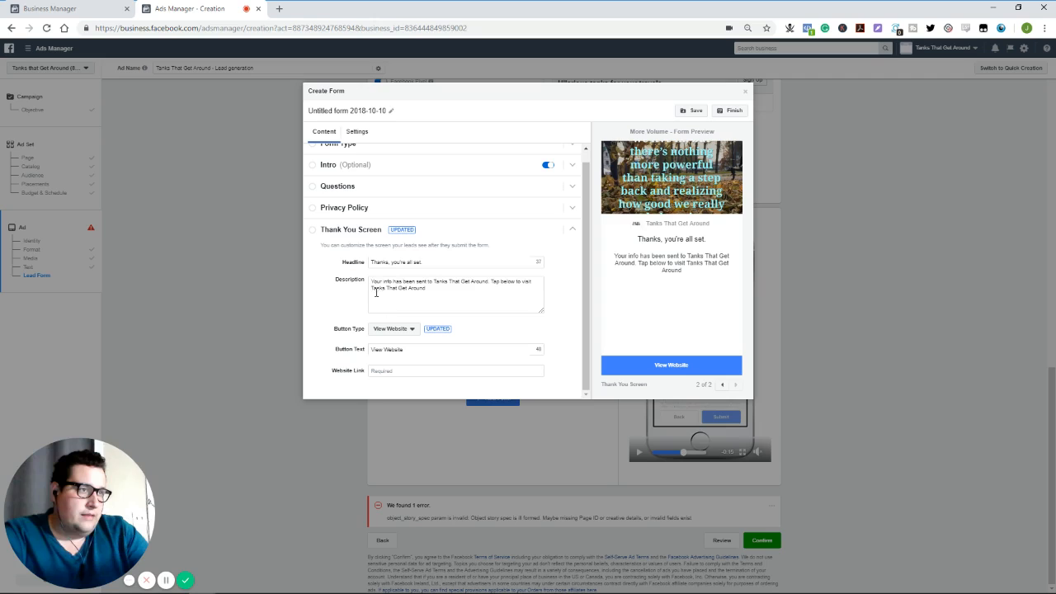
- Replace the Thank You Screen description with "You're all set. Our drawing will occur on November 15th."
{"action": "left_click", "coordinate": [443, 294]}
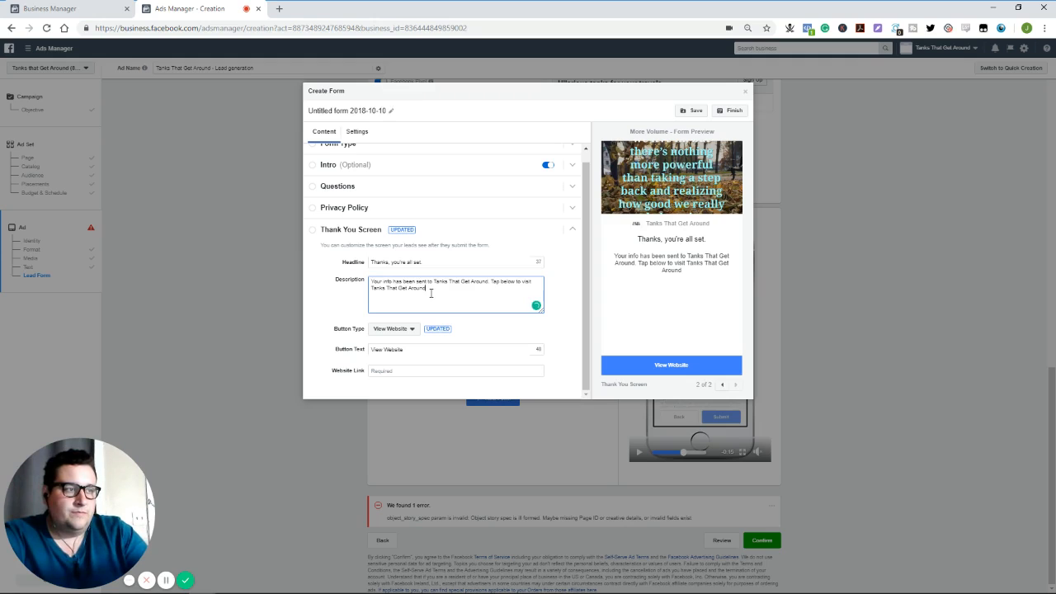
{"action": "left_click_drag", "start_coordinate": [431, 293], "coordinate": [322, 289]}
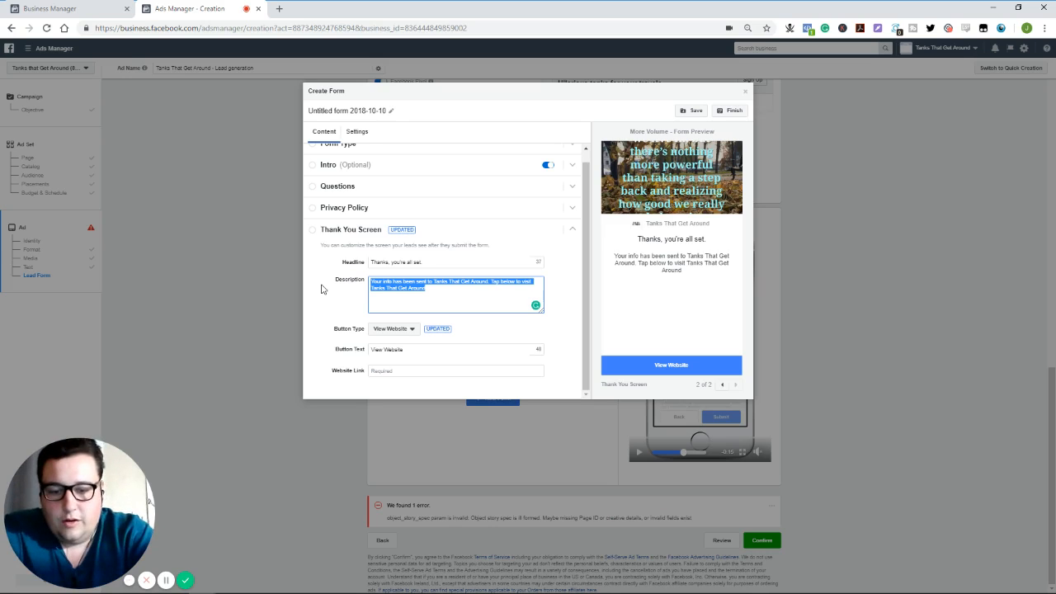
{"action": "type", "text": "You're all s"}
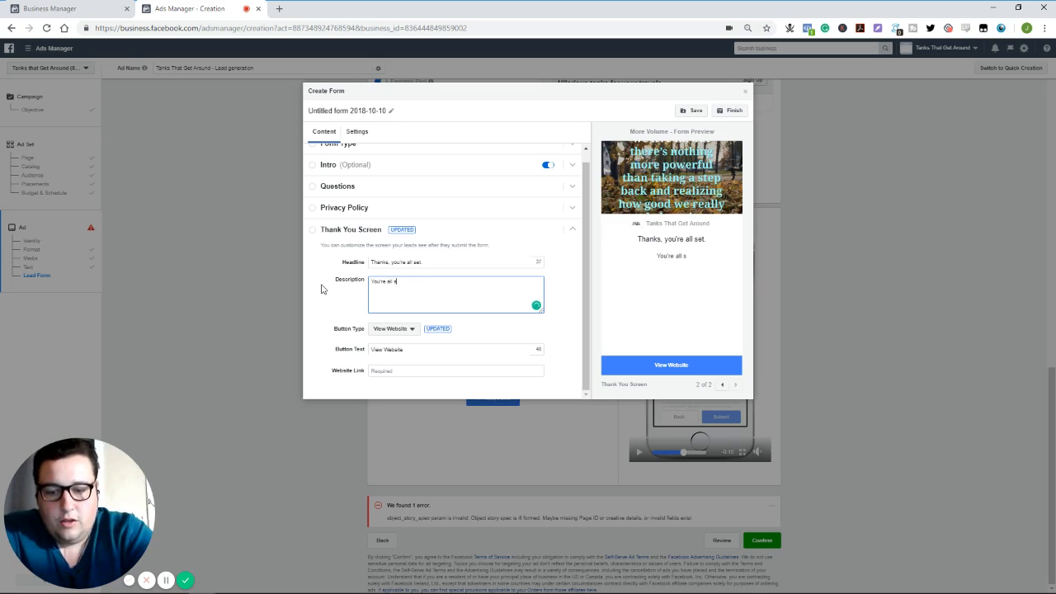
{"action": "type", "text": "et. Our dra"}
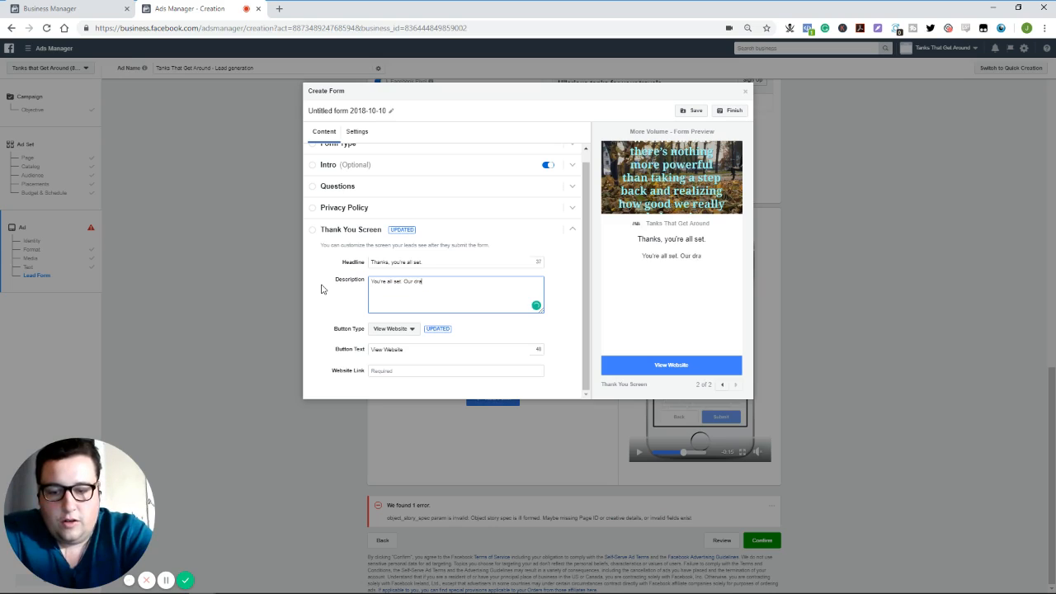
{"action": "type", "text": "wing will occ"}
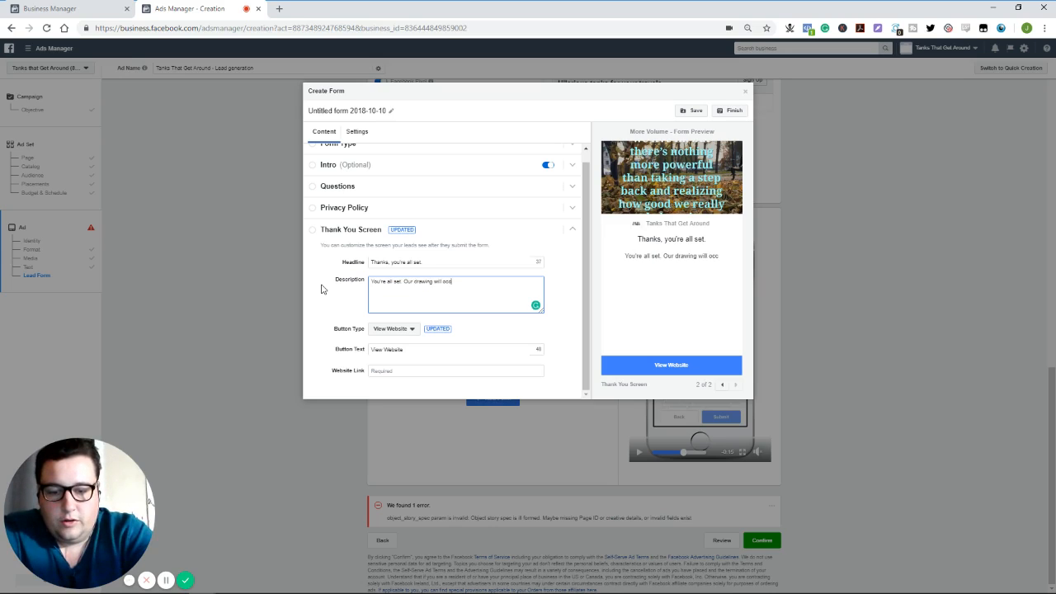
{"action": "type", "text": "ur on "}
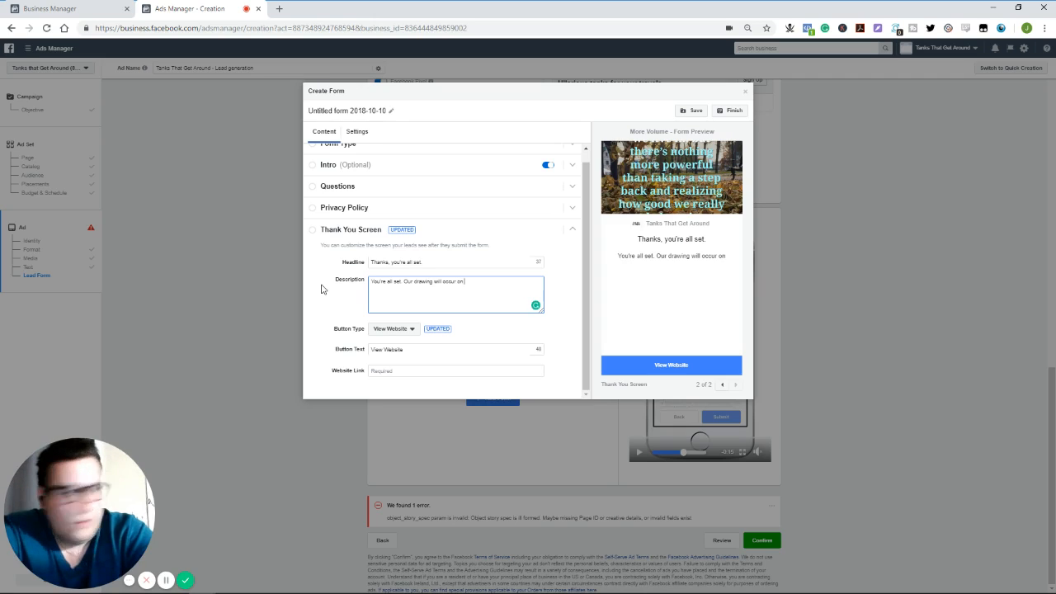
{"action": "type", "text": "Novembe"}
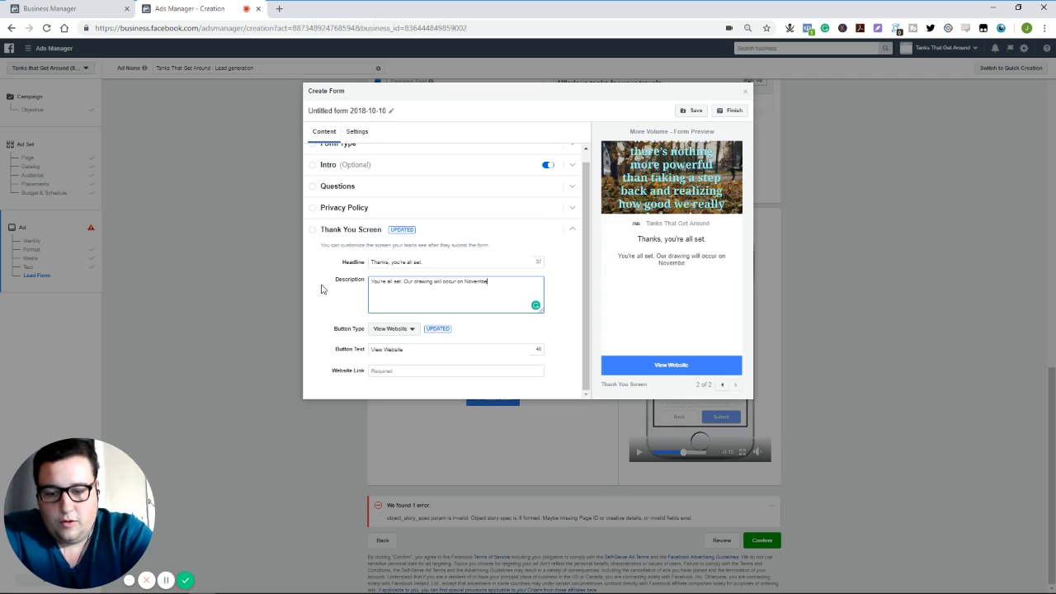
{"action": "type", "text": "r 15th"}
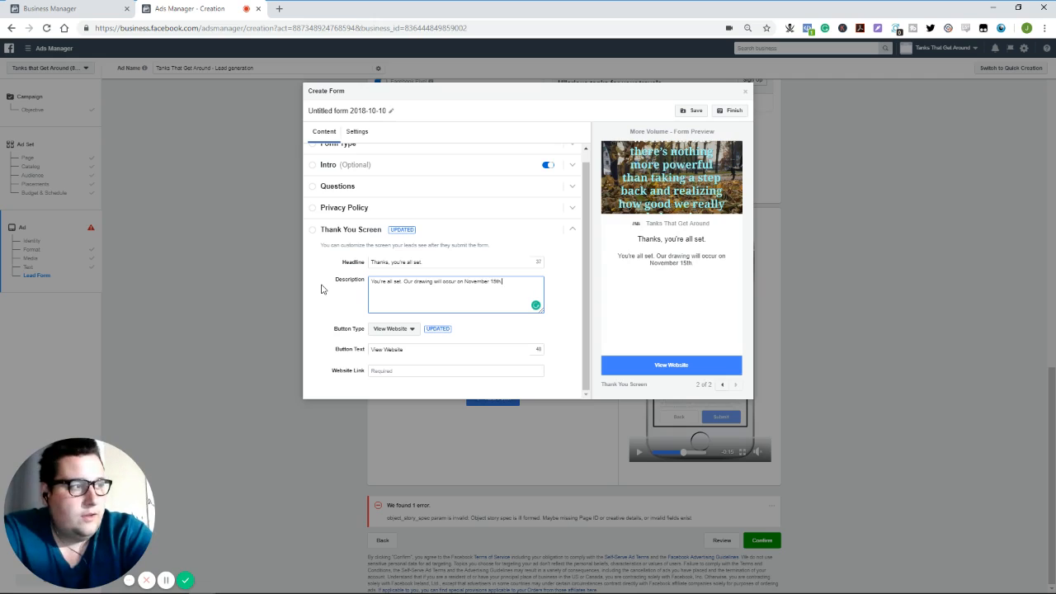
{"action": "type", "text": ". We'll let"}
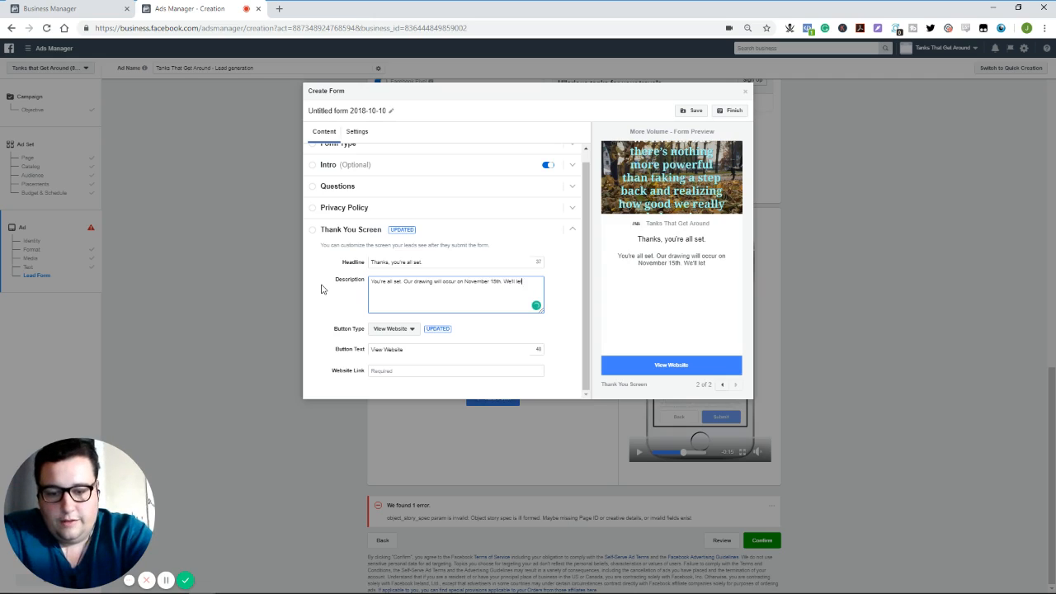
{"action": "type", "text": " you know"}
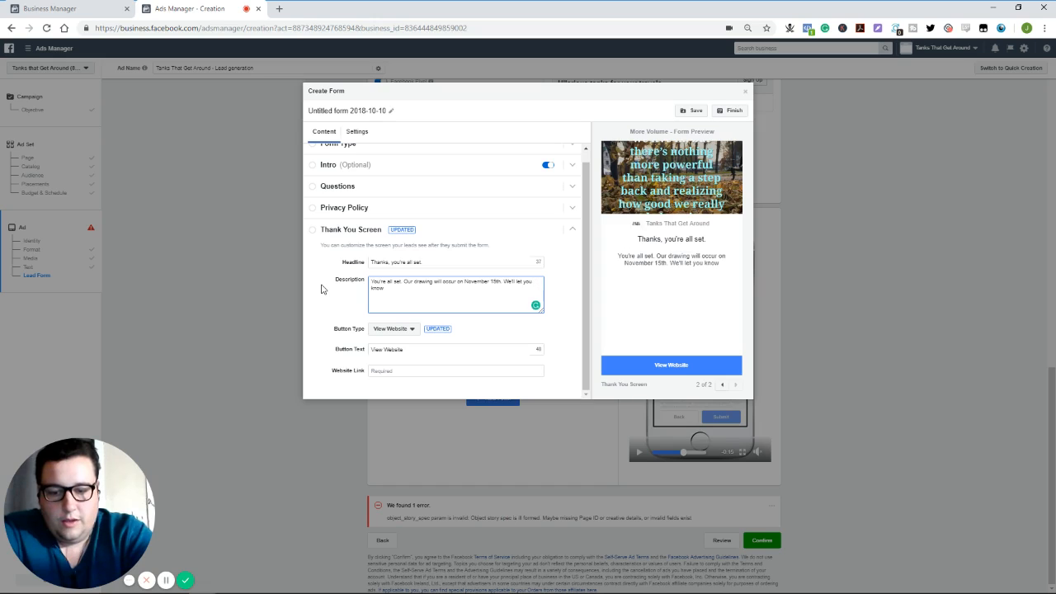
{"action": "type", "text": " either"}
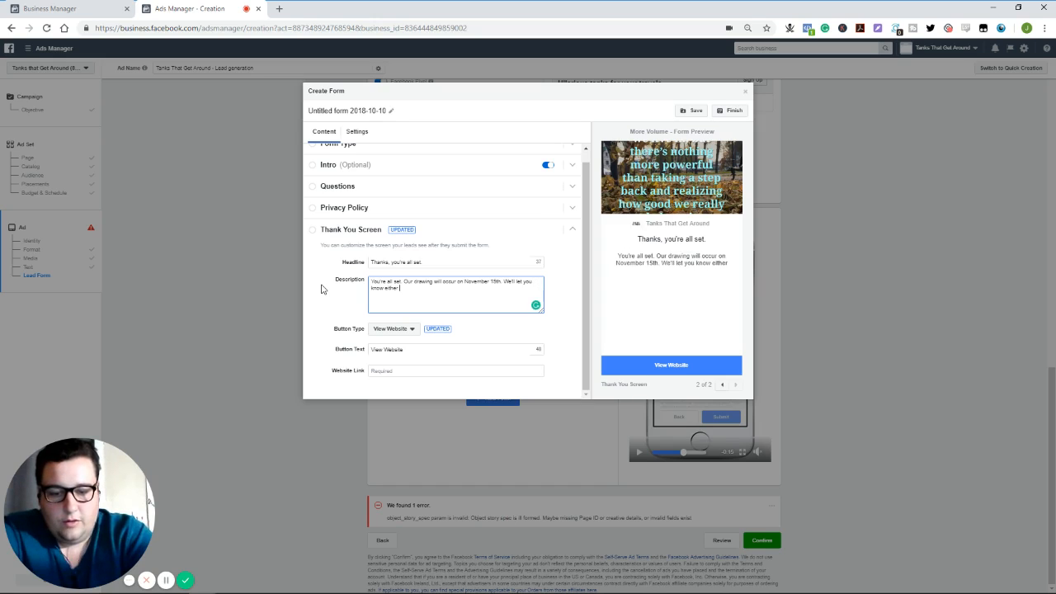
{"action": "type", "text": " way if you"}
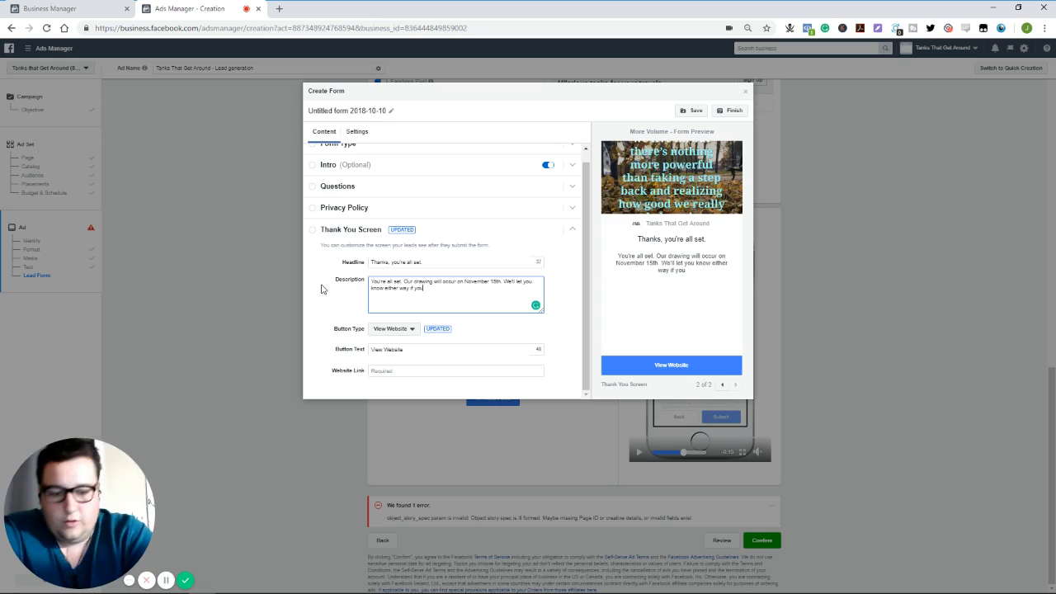
{"action": "type", "text": "'re our grand"}
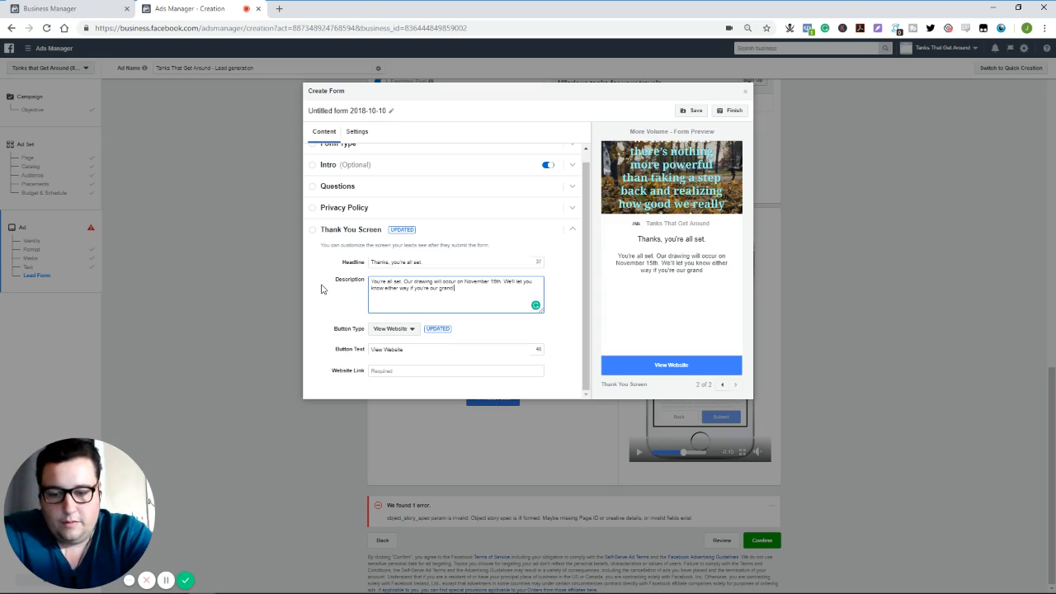
{"action": "type", "text": " prize winne"}
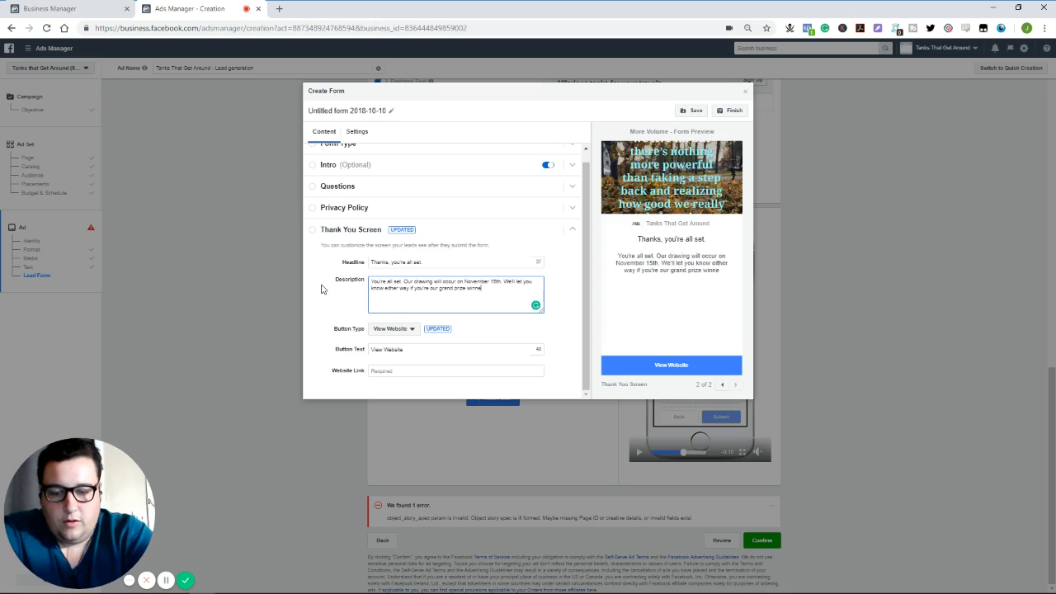
{"action": "type", "text": "r or not."}
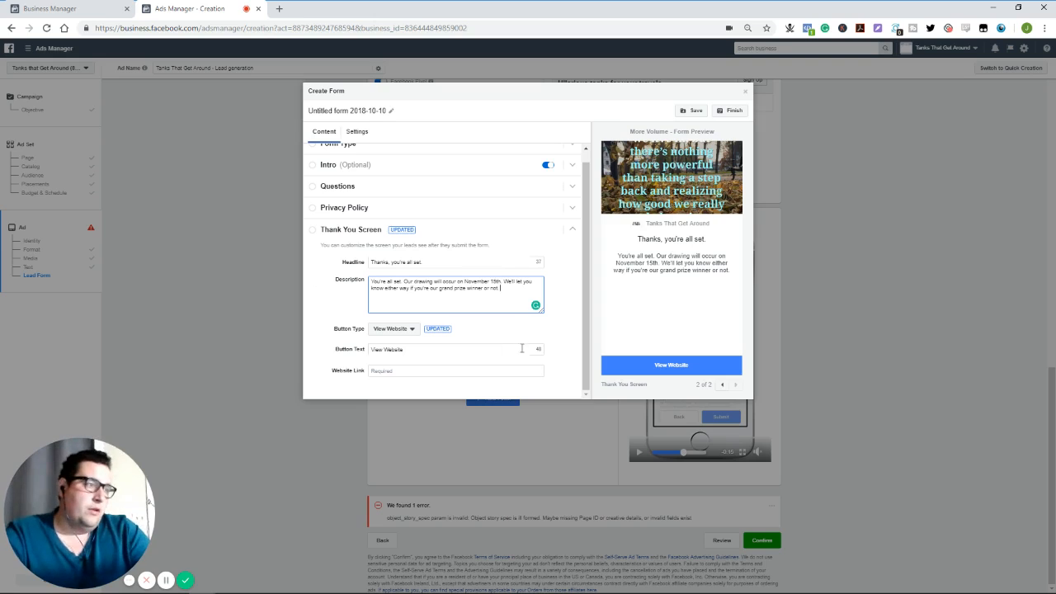
- Change the lead form's type to Higher Intent and expand its Review Screen section
{"action": "scroll", "coordinate": [552, 323], "scroll_direction": "up", "scroll_amount": 1}
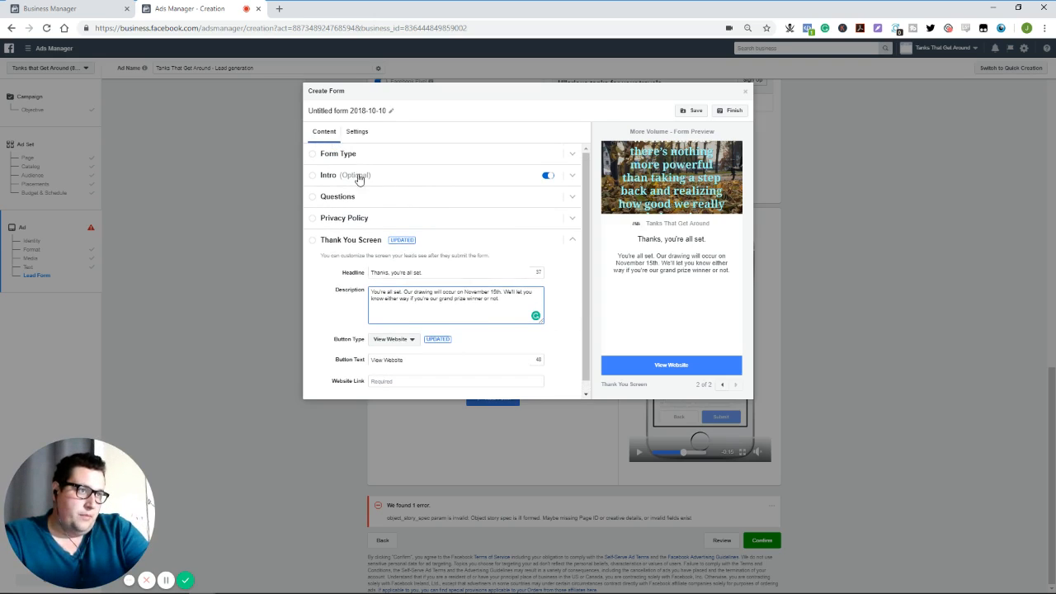
{"action": "left_click", "coordinate": [338, 153]}
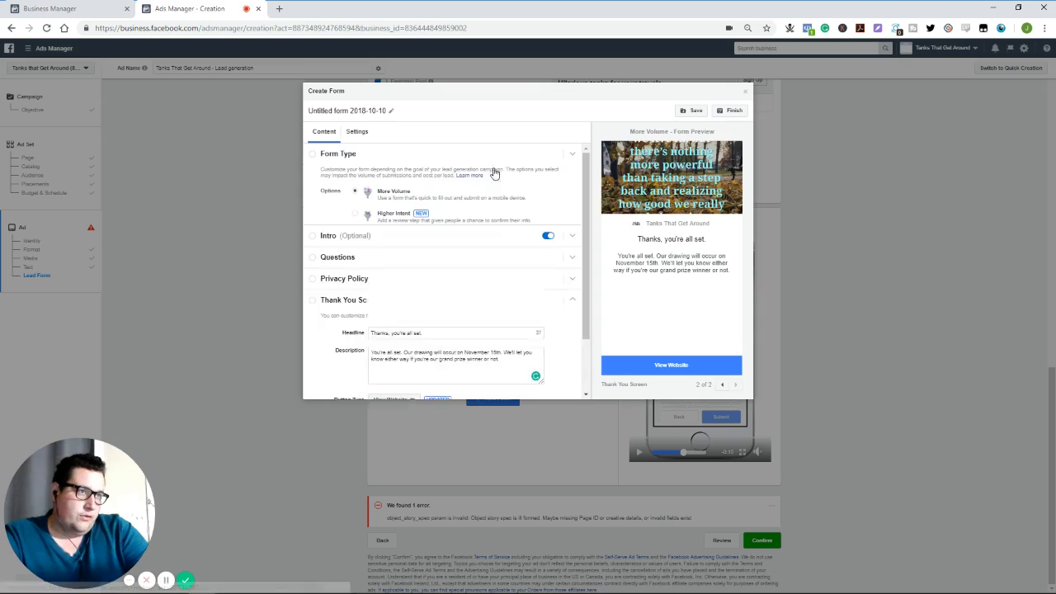
{"action": "left_click", "coordinate": [358, 215]}
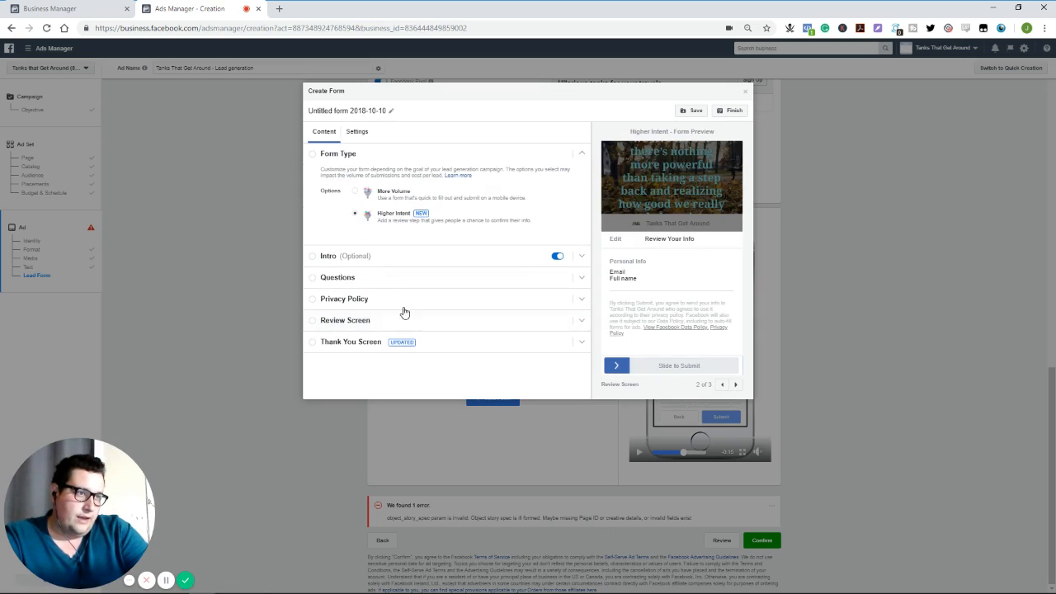
{"action": "left_click", "coordinate": [554, 327]}
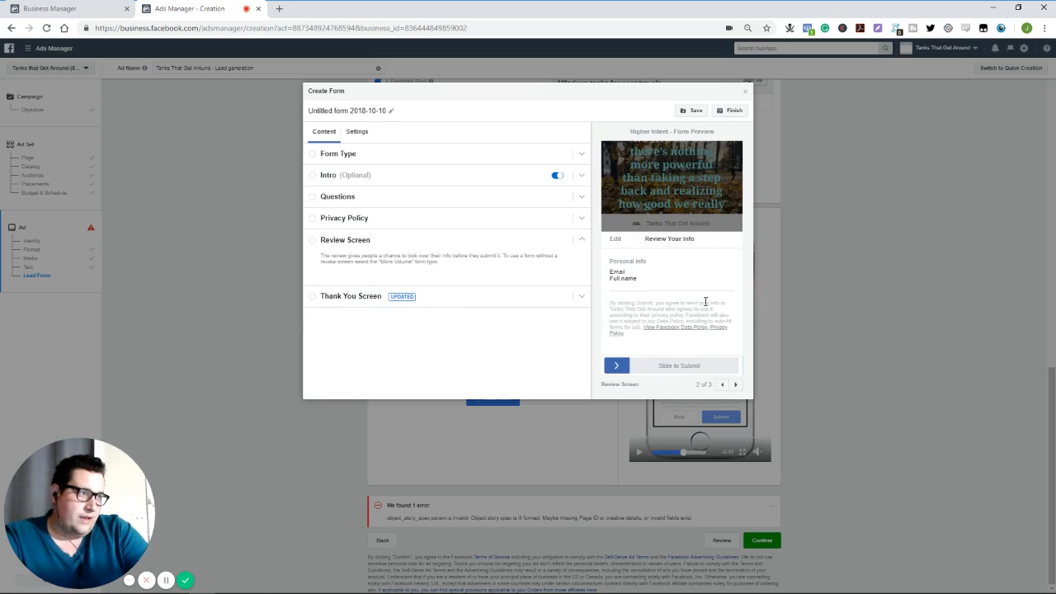
{"action": "left_click", "coordinate": [318, 244]}
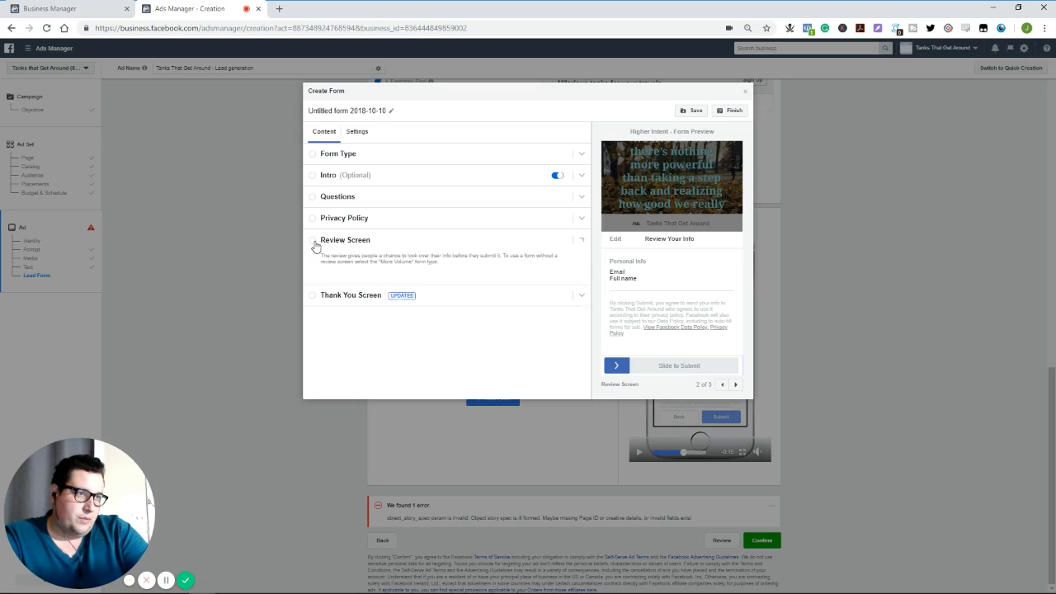
{"action": "left_click", "coordinate": [318, 245]}
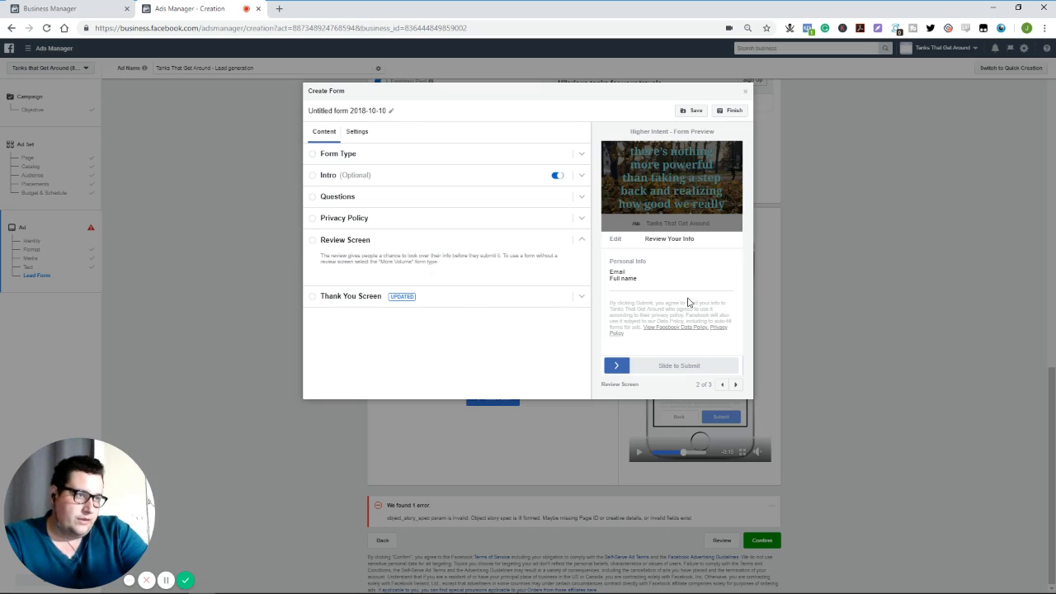